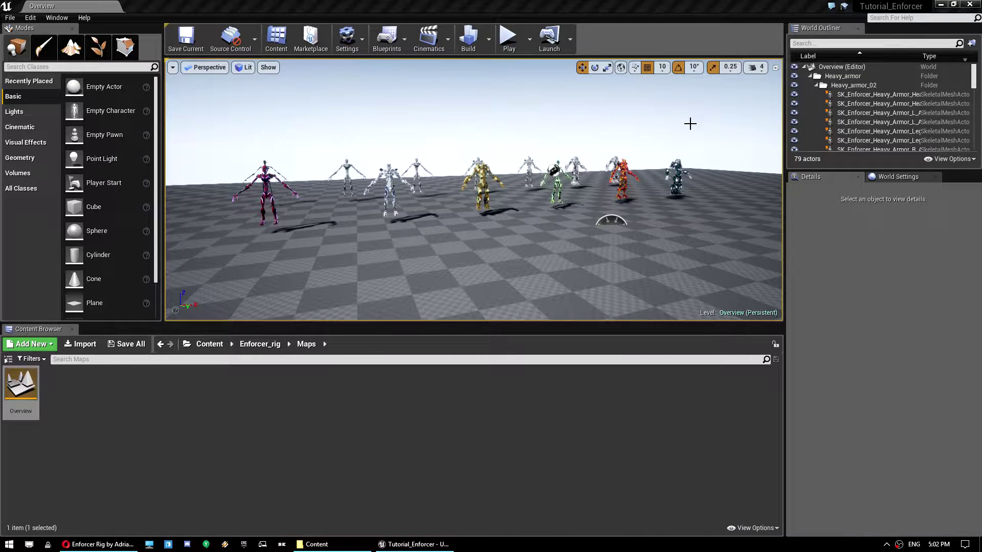
Switch to the web browser and view the preview images on the Enforcer Rig marketplace page.
left_click(97, 544)
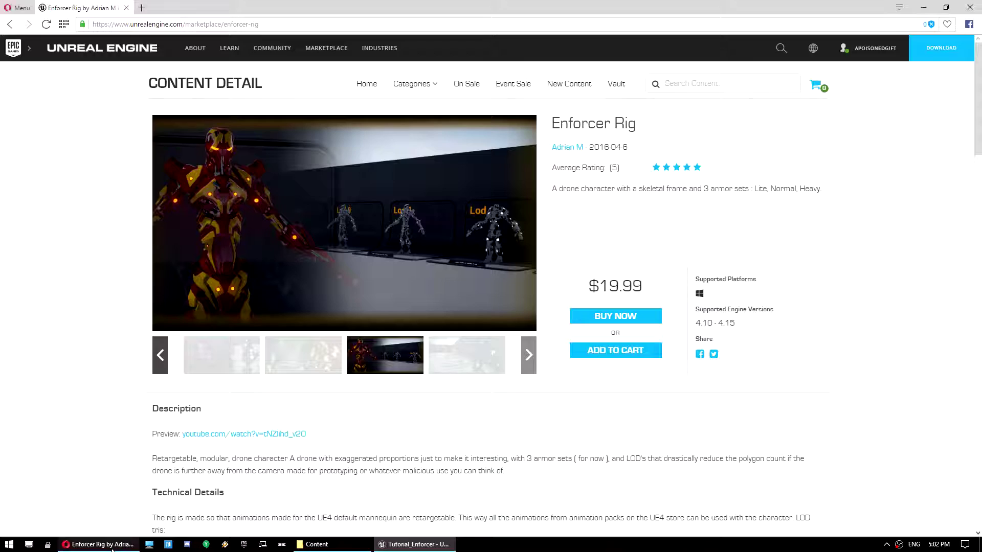
left_click(306, 366)
left_click(474, 362)
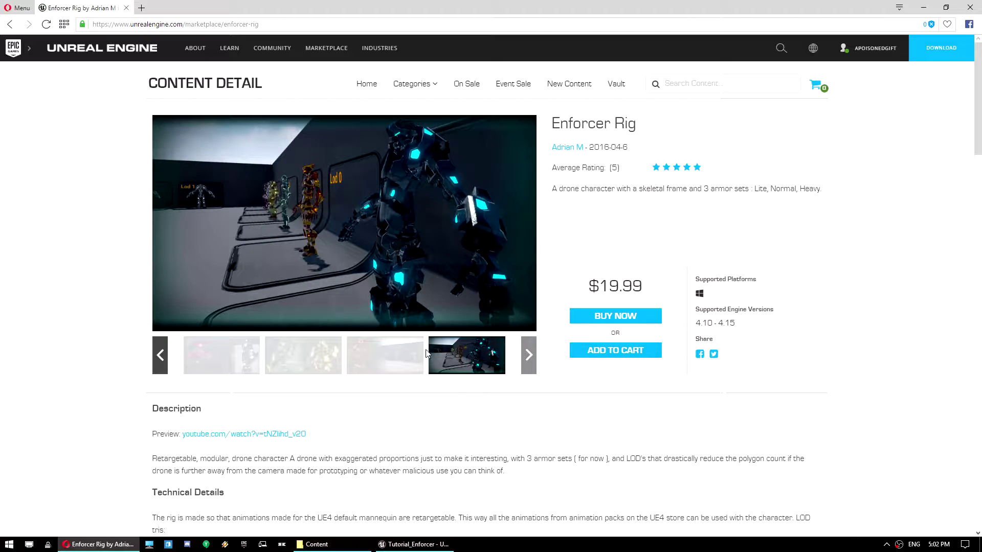
left_click(386, 359)
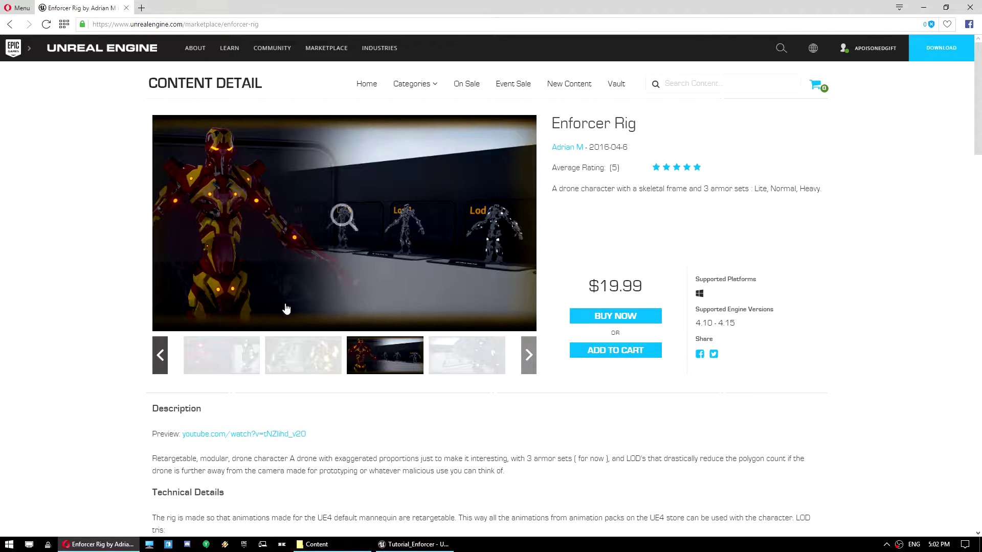
left_click(303, 352)
left_click(248, 356)
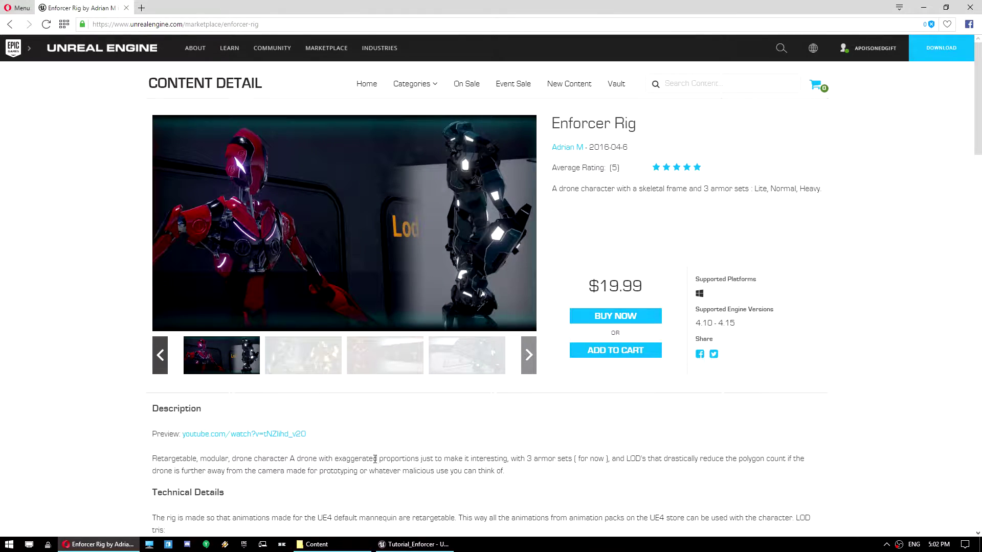
Switch back to the Unreal Editor and examine the Enforcer characters and armor sets in the Overview level.
left_click(417, 545)
left_click_drag(474, 195, 600, 149)
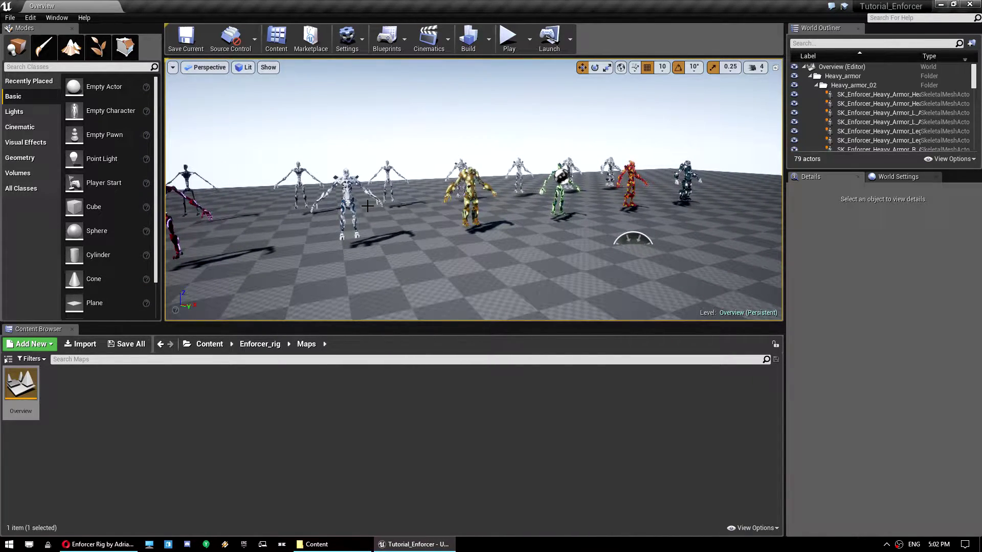
left_click_drag(379, 236, 255, 110)
right_click_drag(473, 190, 427, 216)
key("d")
key("s")
key("a")
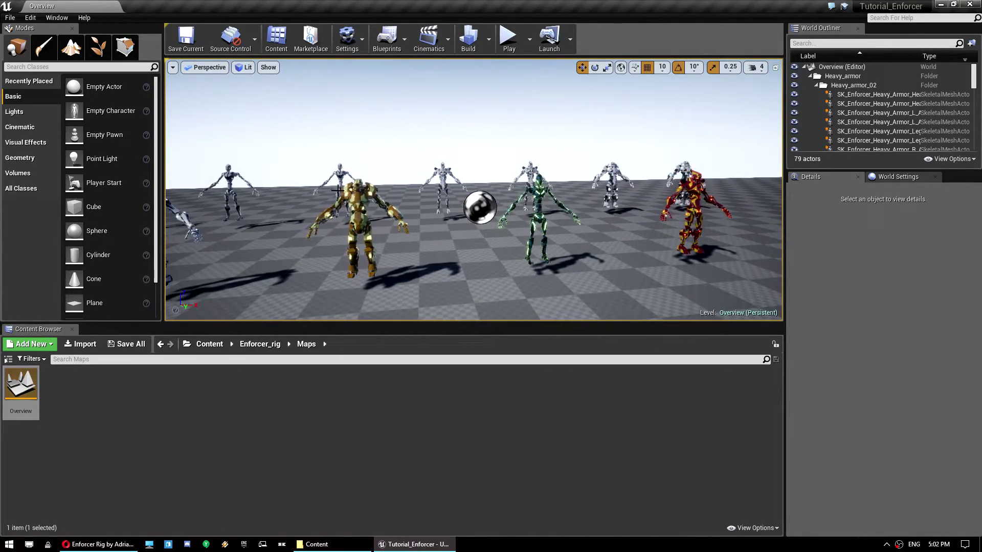
left_click_drag(336, 190, 220, 124)
Open the SurvivalMap level from the SGT/Maps content folder.
left_click(66, 424)
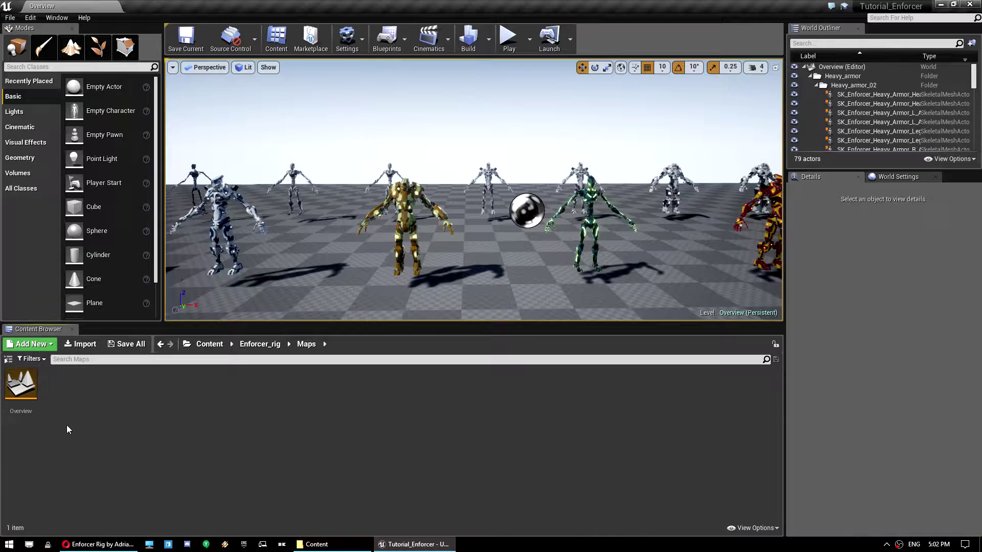
key("alt+Left")
right_click(102, 415)
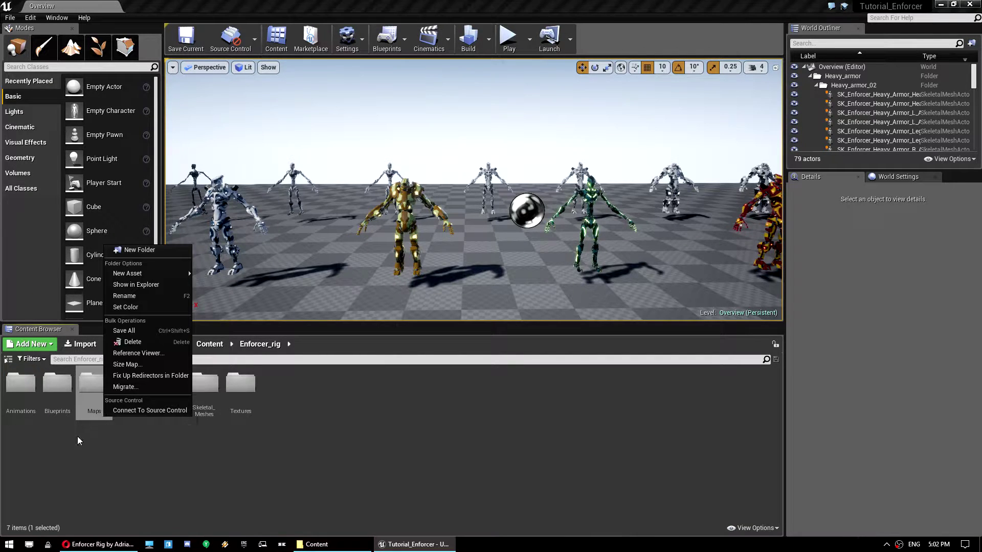
key("alt+Left")
left_click(58, 384)
double_click(57, 383)
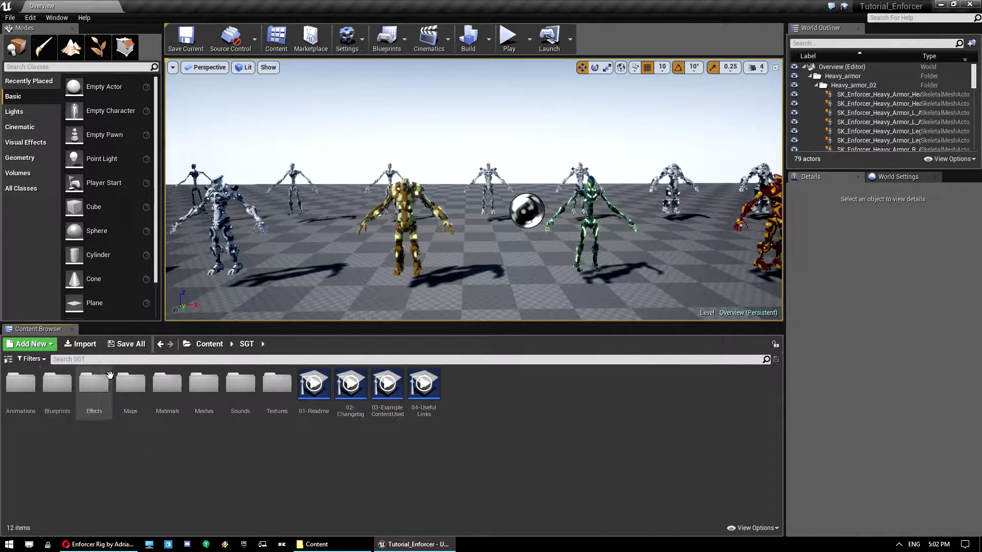
left_click(136, 381)
double_click(135, 382)
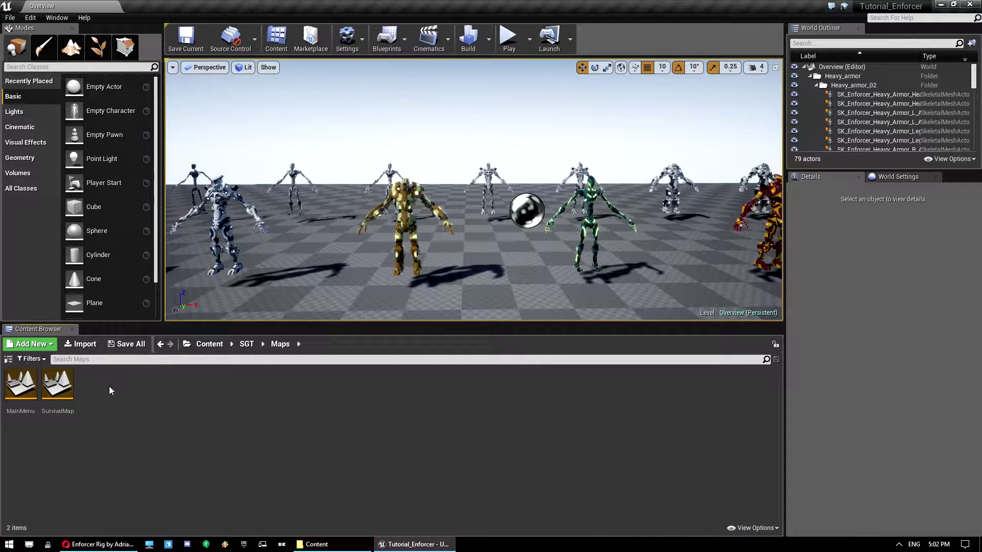
double_click(72, 404)
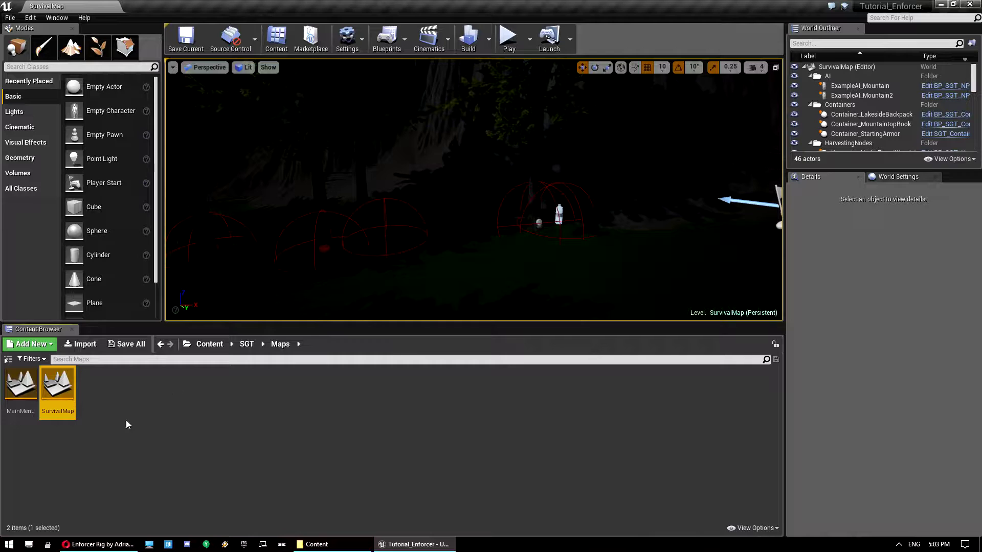
Look at the contents of the Enforcer_rig folder and return to the root Content folder.
key("alt+Left")
key("alt+Left")
left_click(20, 383)
double_click(21, 382)
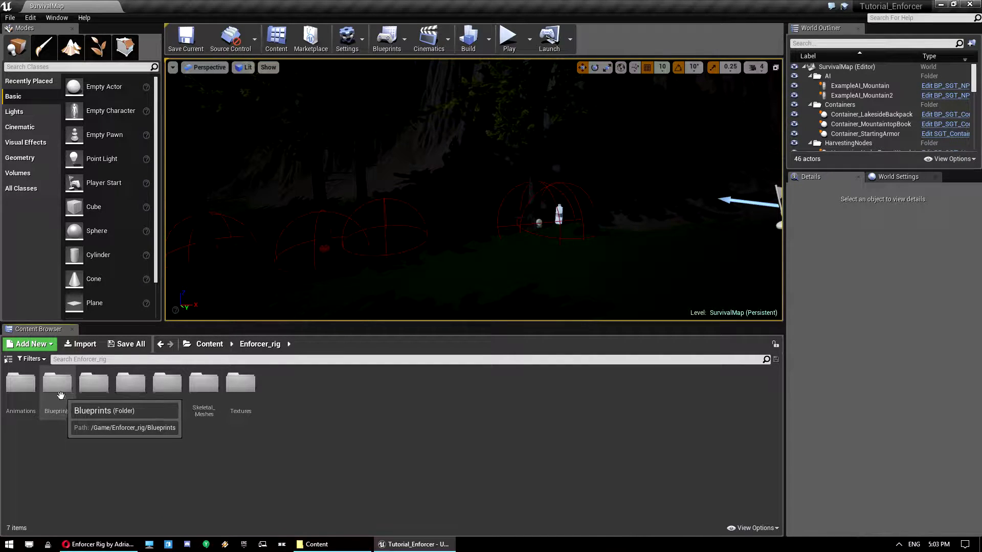
key("alt+Left")
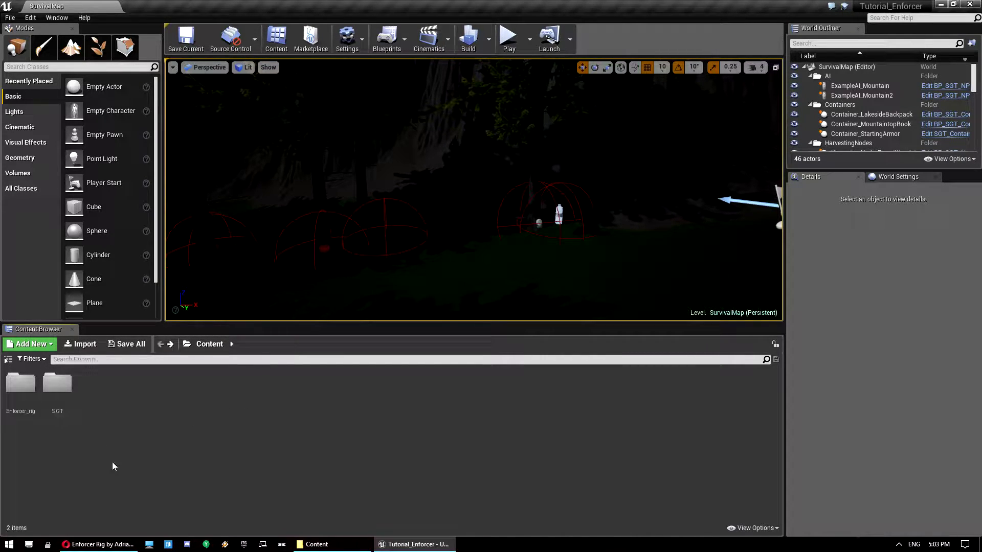
Duplicate the SGTAnimBP animation blueprint in the SGT/Animations folder and name the copy SGTAnimBP_Enforcer.
double_click(70, 392)
double_click(57, 383)
key("alt+Left")
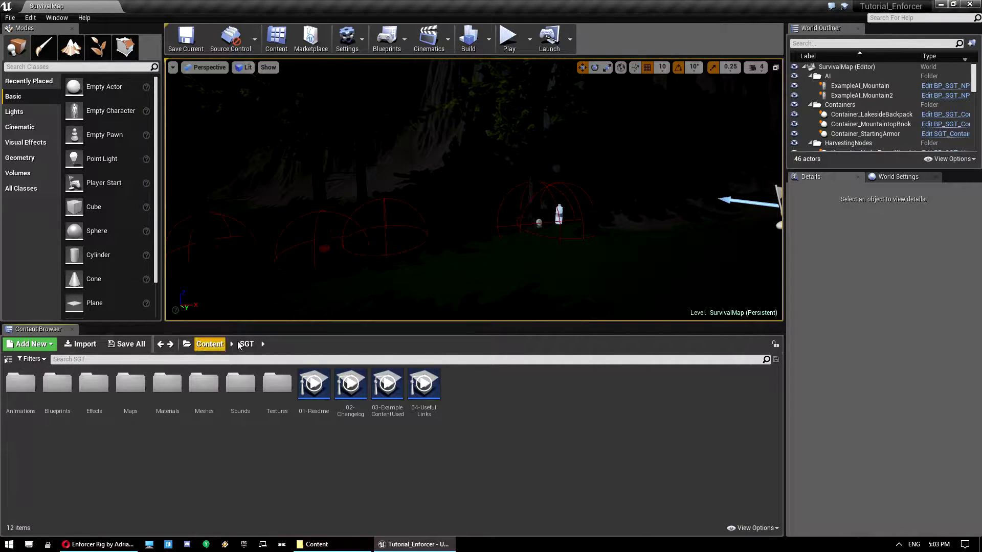
double_click(20, 385)
left_click(93, 391)
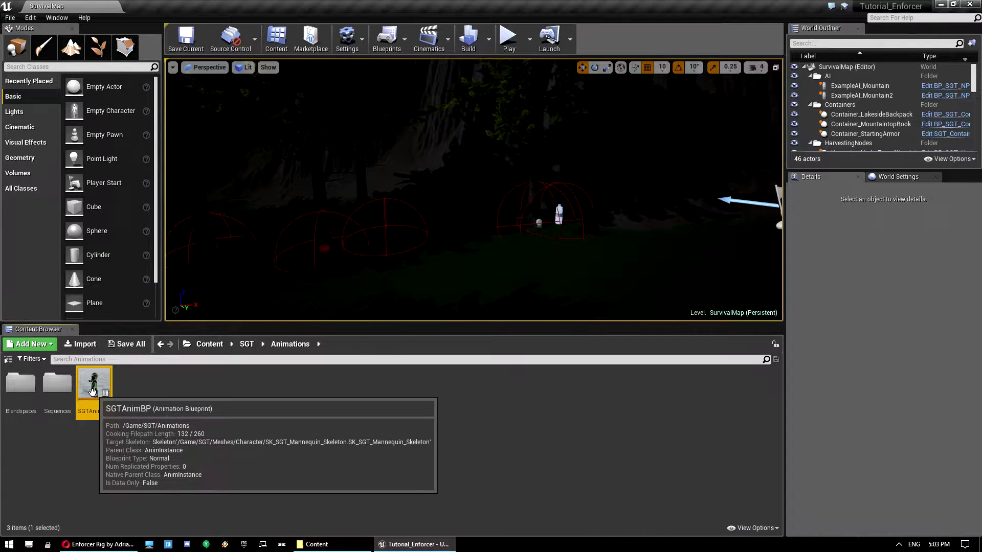
right_click(89, 392)
left_click(150, 243)
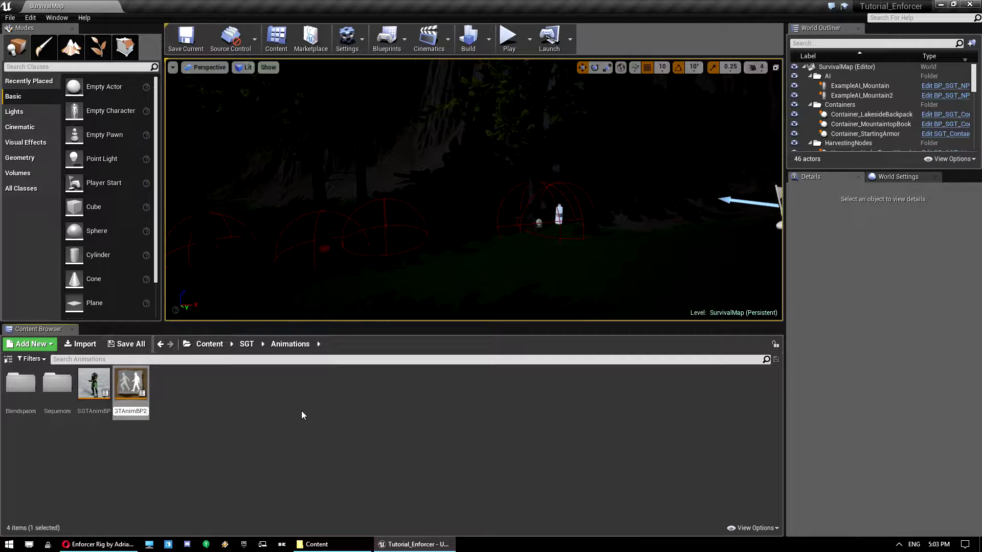
key("BackSpace")
type("_Enforcer")
key("Return")
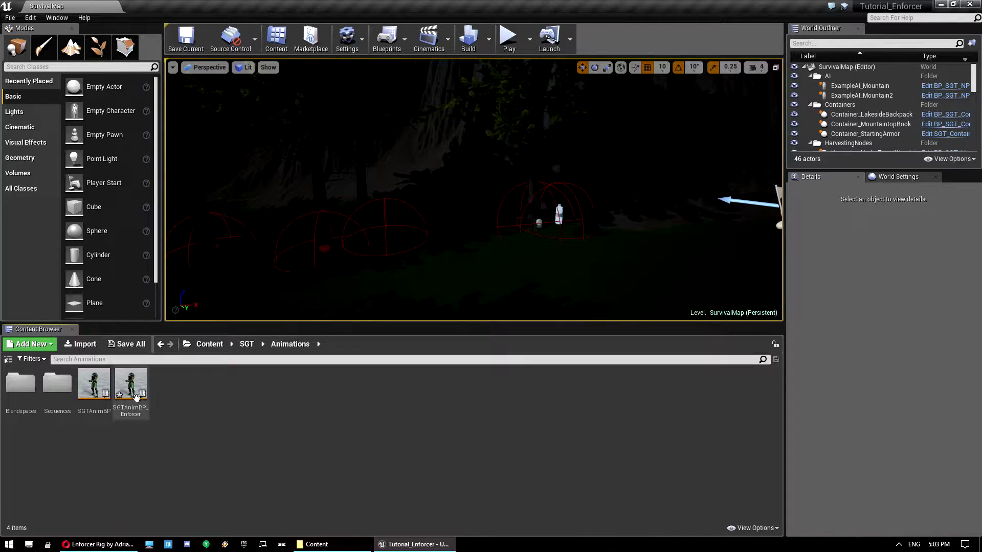
Save the new SGTAnimBP_Enforcer animation blueprint.
left_click(127, 344)
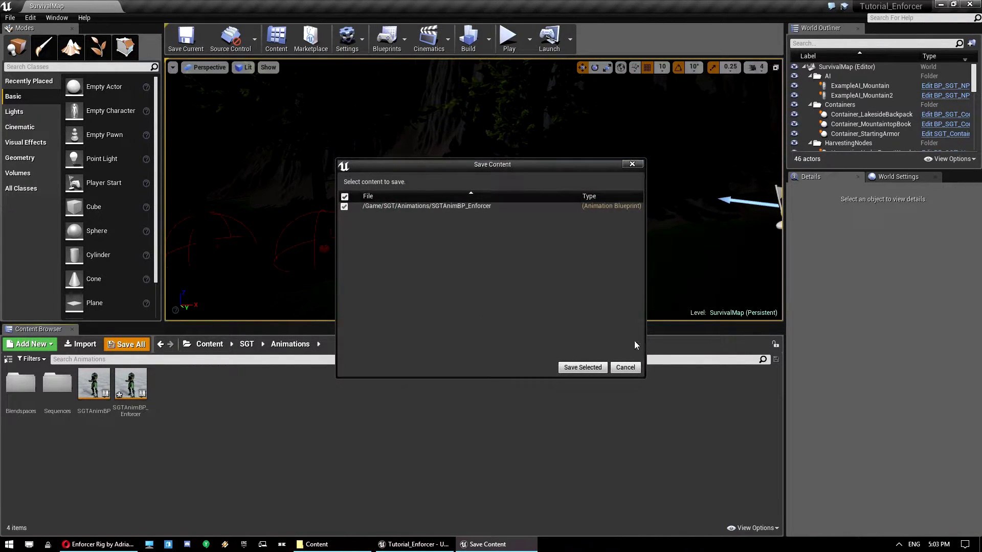
left_click(588, 367)
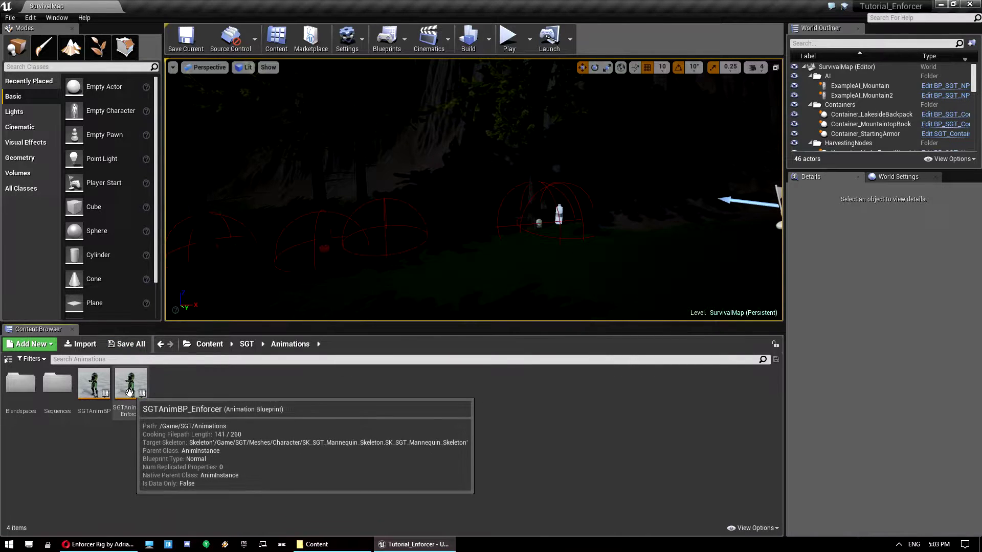
right_click(138, 394)
left_click(171, 451)
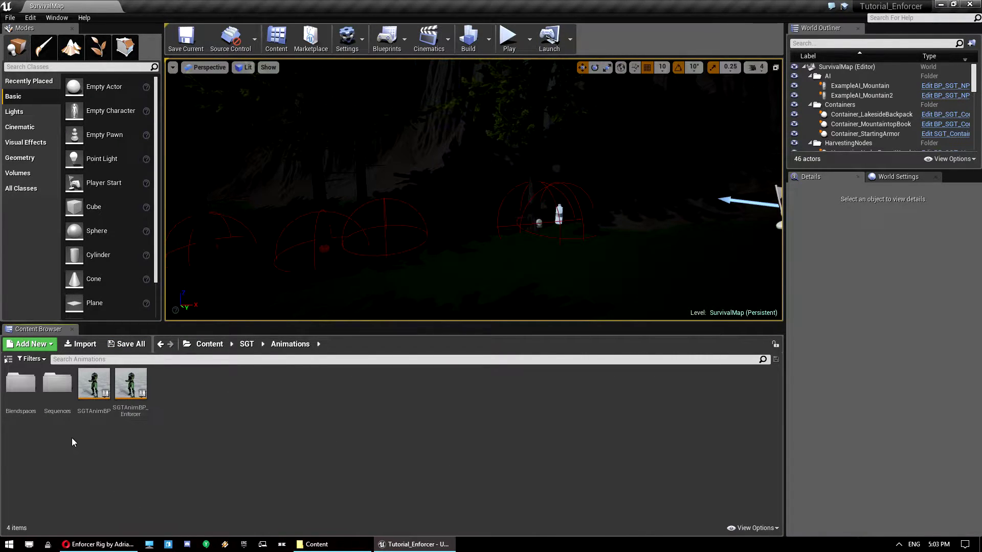
Open the SK_SGT_Mannequin_Skeleton asset from the SGT/Meshes/Character folder.
key("alt+Left")
double_click(203, 385)
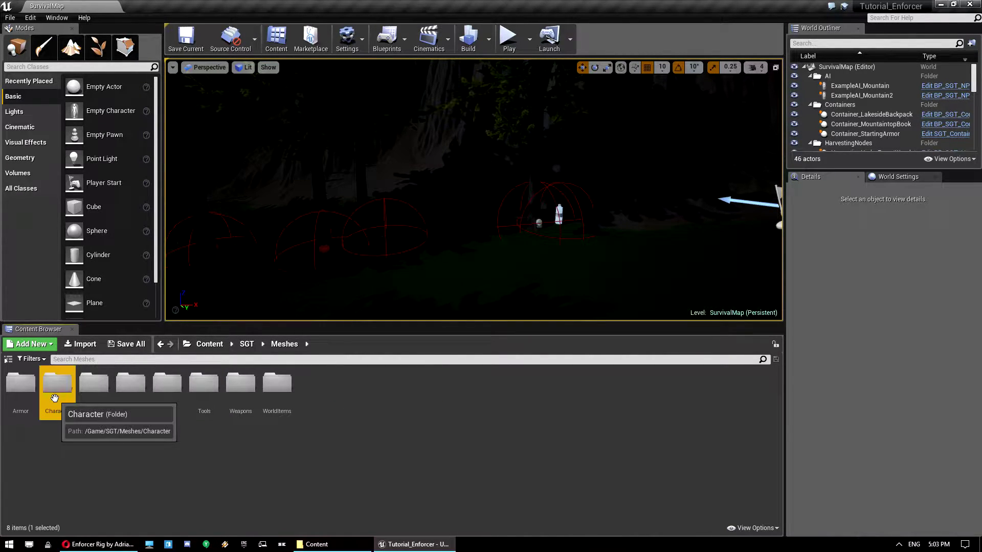
double_click(57, 385)
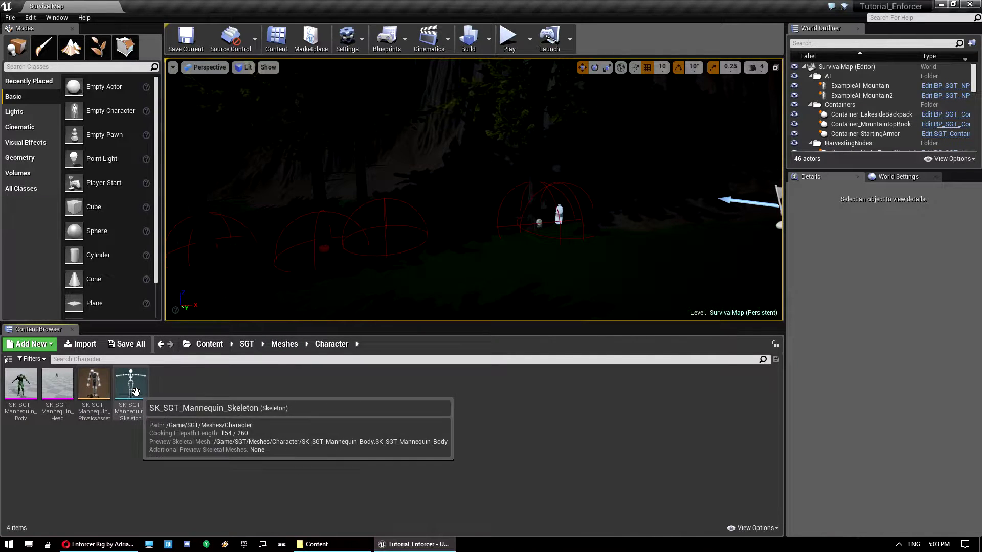
double_click(134, 383)
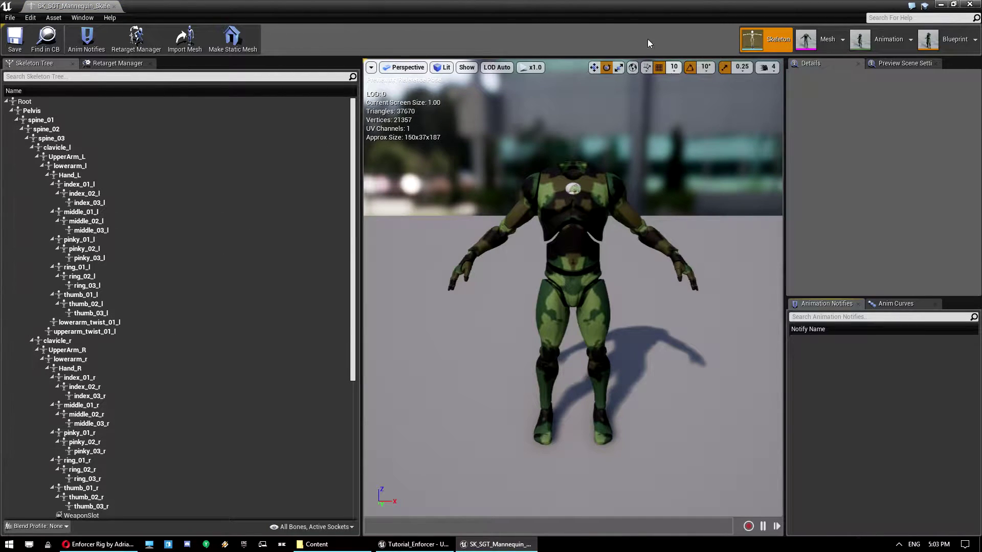
Open the SK_Enforcer_Skeleton mesh from the Enforcer_rig/Meshes/Enforcer_Frame folder.
double_click(487, 4)
left_click(208, 456)
key("alt+Left")
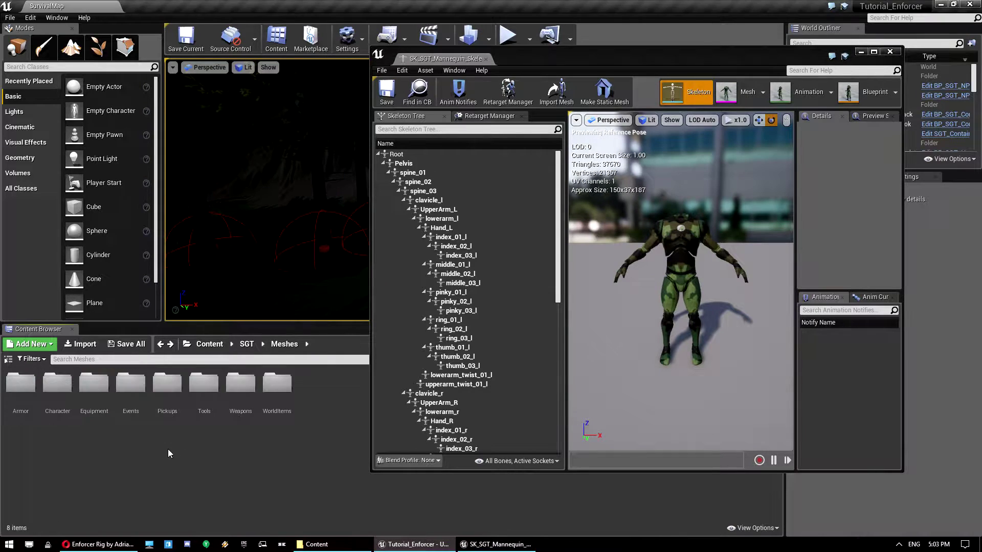
key("alt+Left")
key("alt+Left")
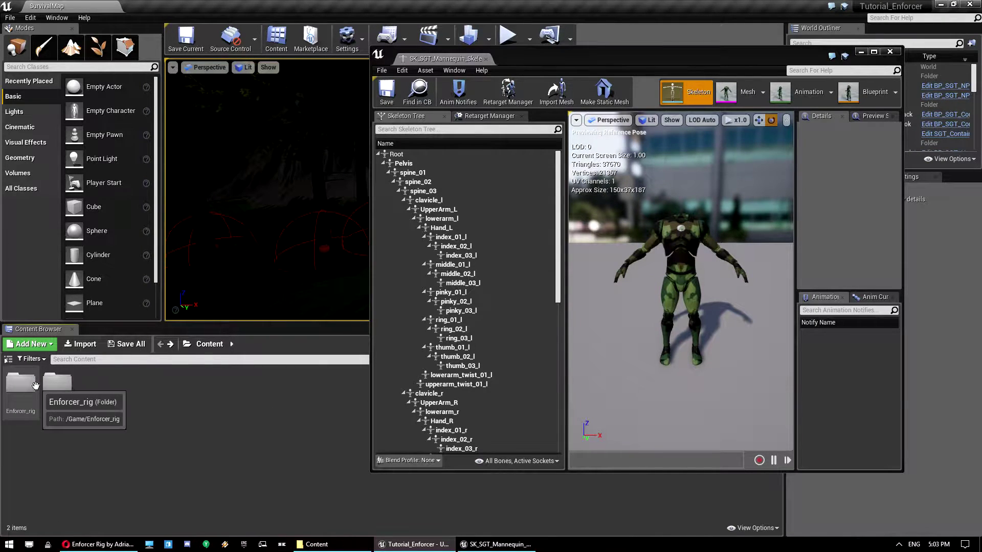
double_click(21, 383)
double_click(176, 383)
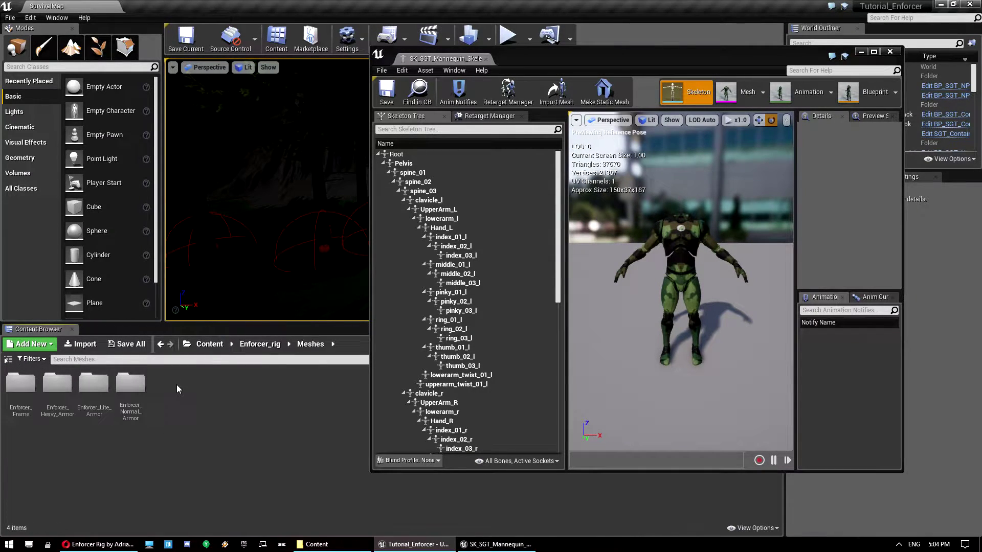
double_click(56, 396)
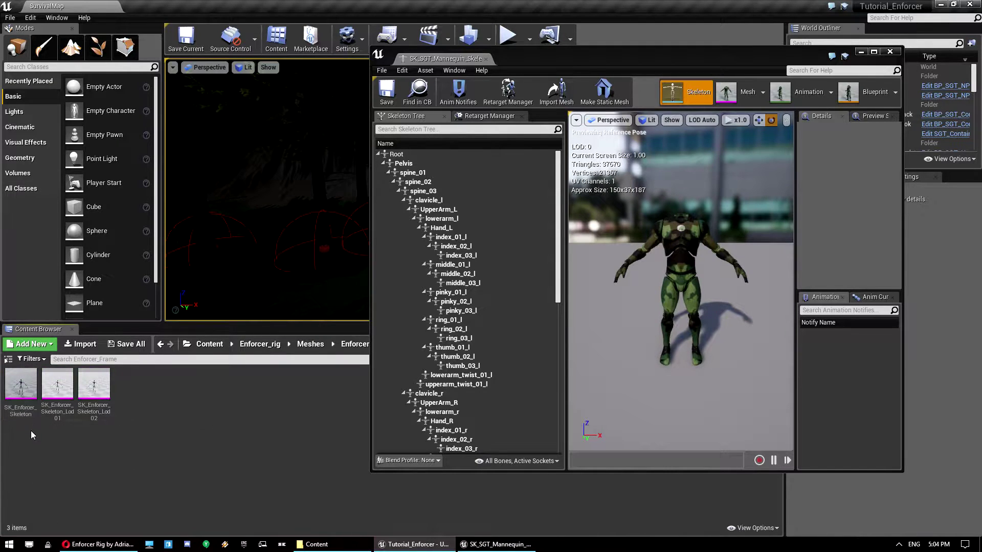
double_click(28, 416)
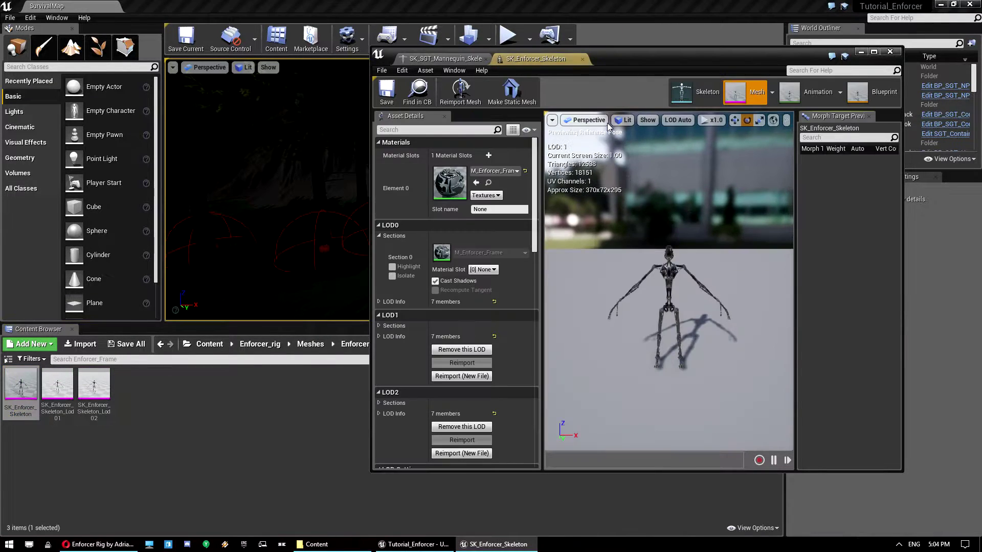
Open the Enforcer mesh's skeleton, SK_Enforcer_rig, and compare its bone tree with the SGT mannequin skeleton.
left_click(701, 97)
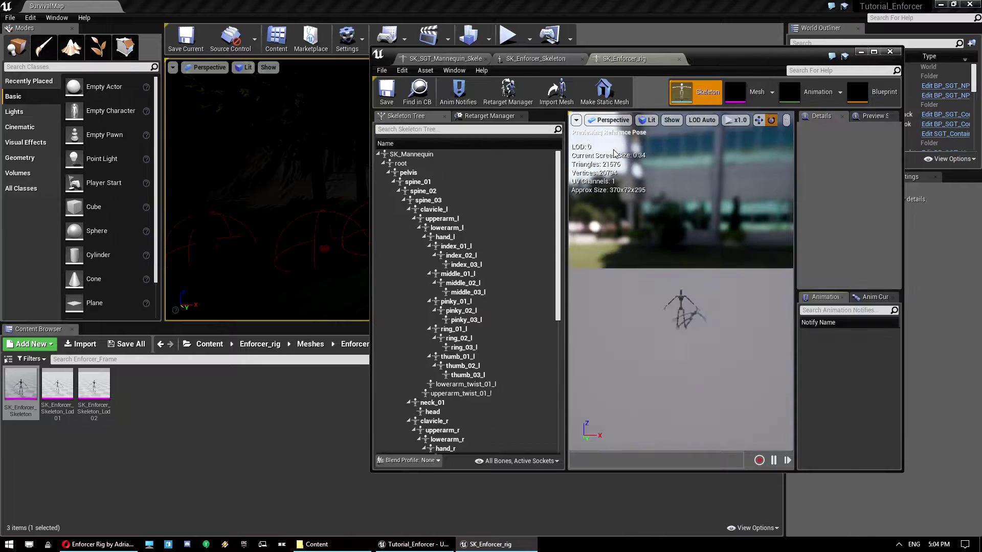
double_click(728, 54)
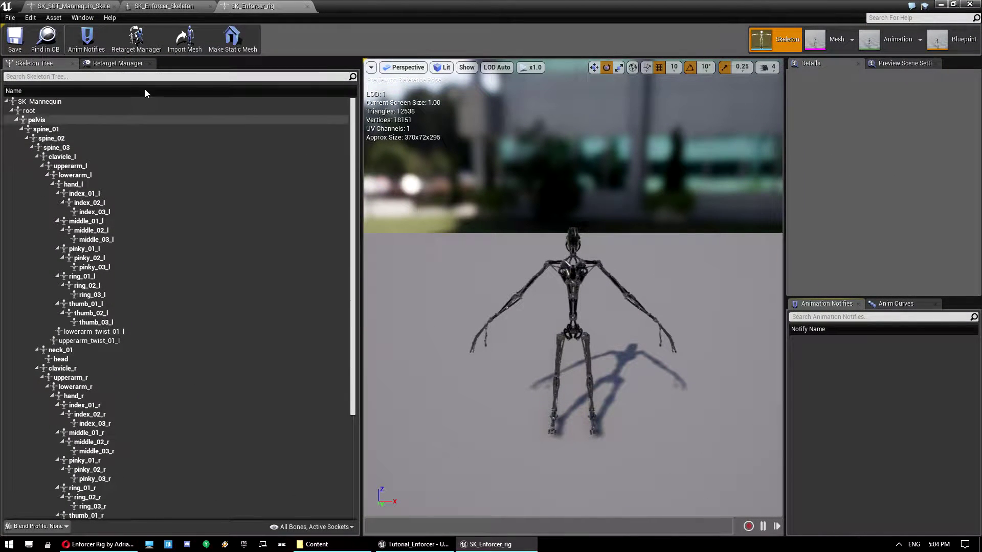
left_click(76, 6)
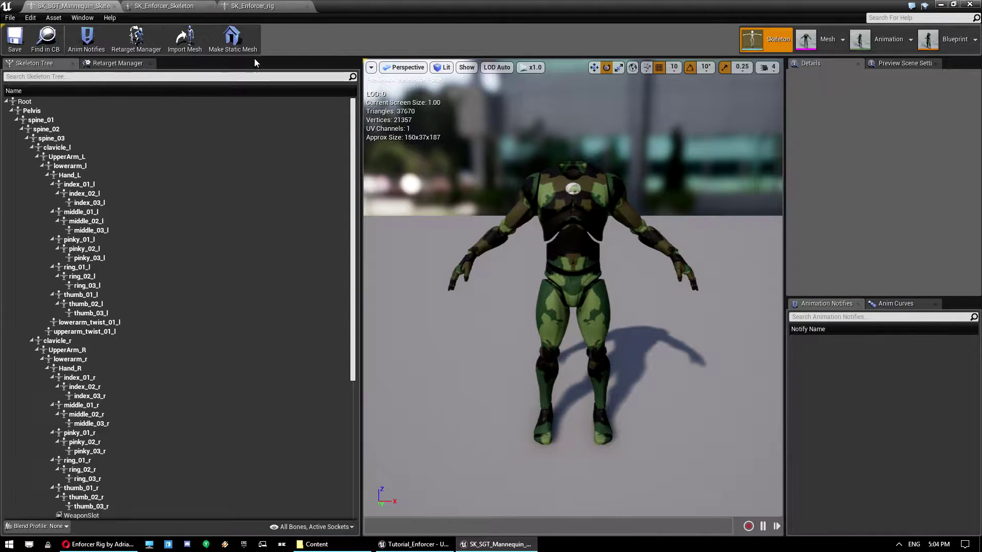
left_click(252, 6)
Add SK_Enforcer_Skeleton as a retarget source for the SK_Enforcer_rig skeleton.
left_click(136, 38)
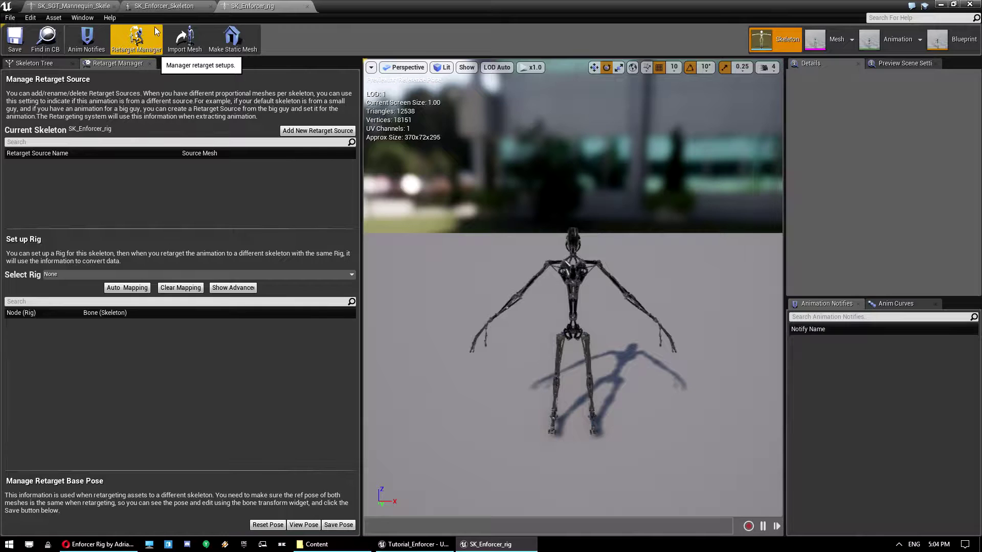
left_click(329, 132)
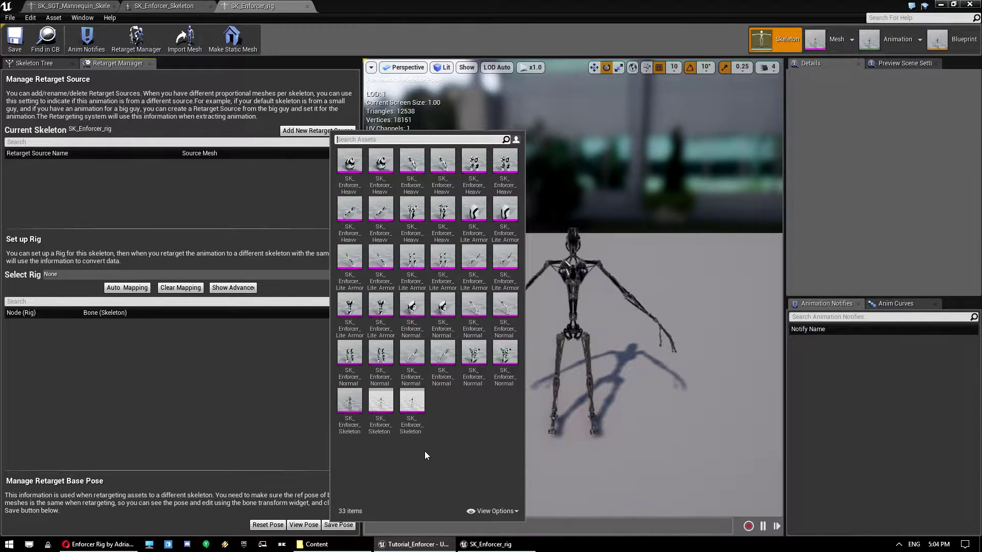
left_click(350, 423)
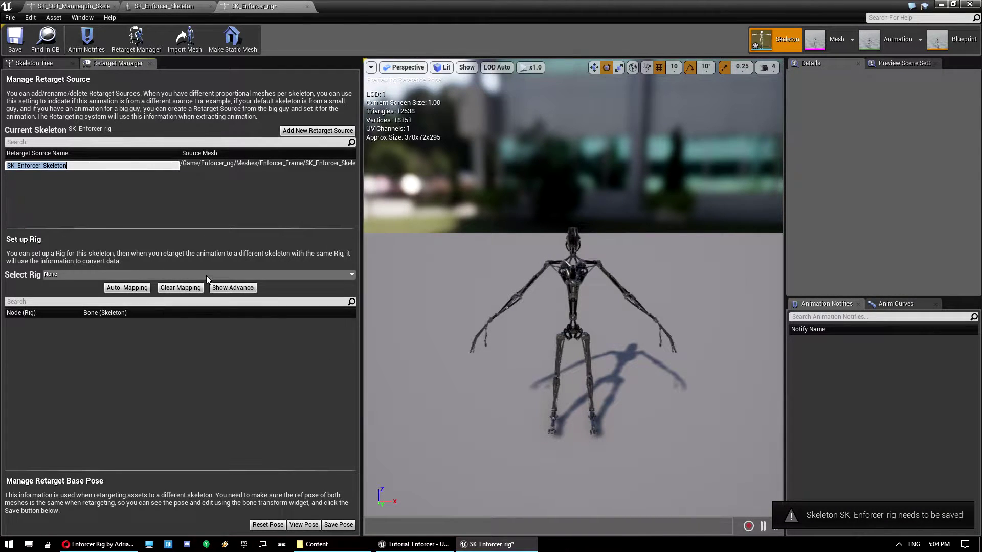
Set the retargeting rig of the SK_Enforcer_rig skeleton to Humanoid.
left_click(185, 289)
left_click(158, 275)
left_click(159, 291)
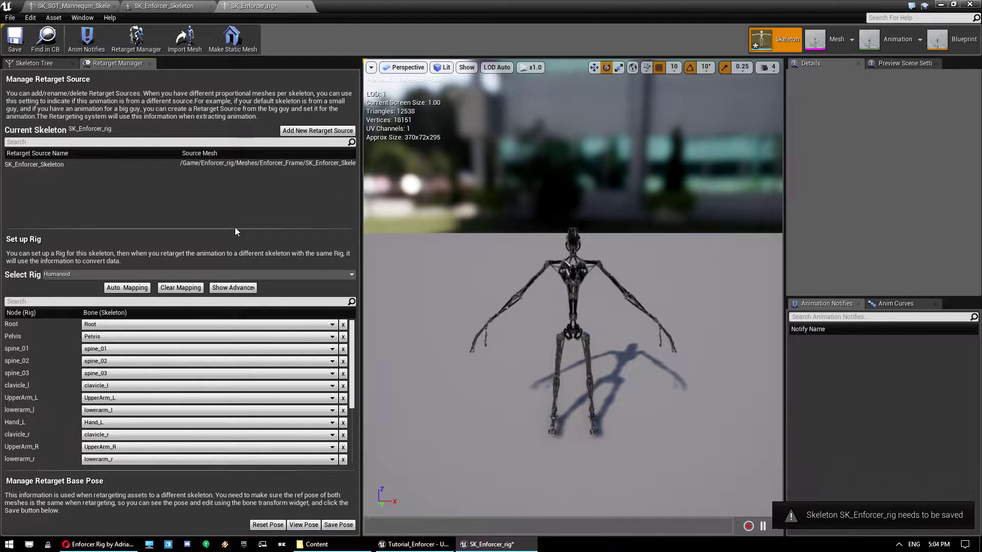
Auto-map the Humanoid rig bones of SK_Enforcer_rig and save its current pose as the retarget base pose.
left_click(127, 287)
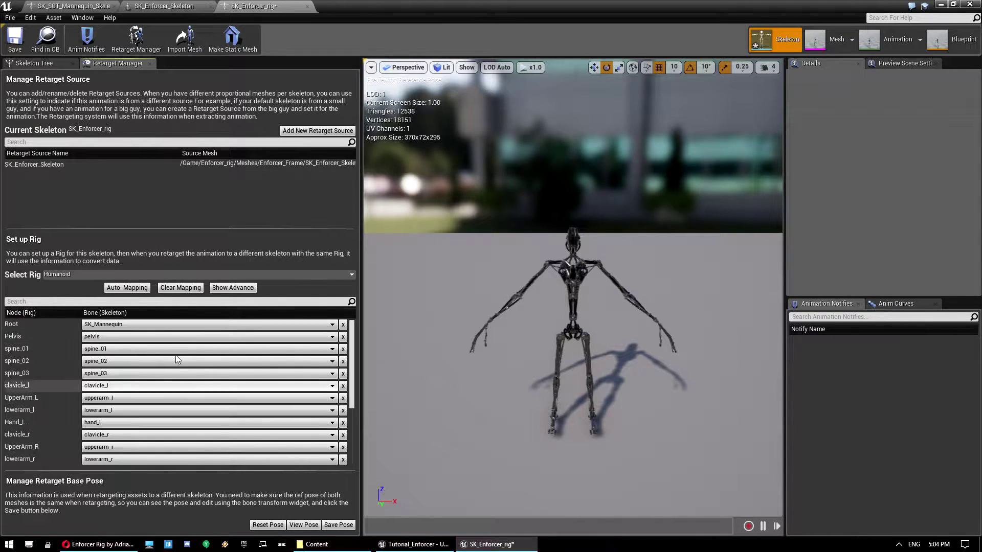
left_click(339, 525)
Show the retarget settings of the SK_SGT_Mannequin_Skeleton skeleton.
left_click(111, 5)
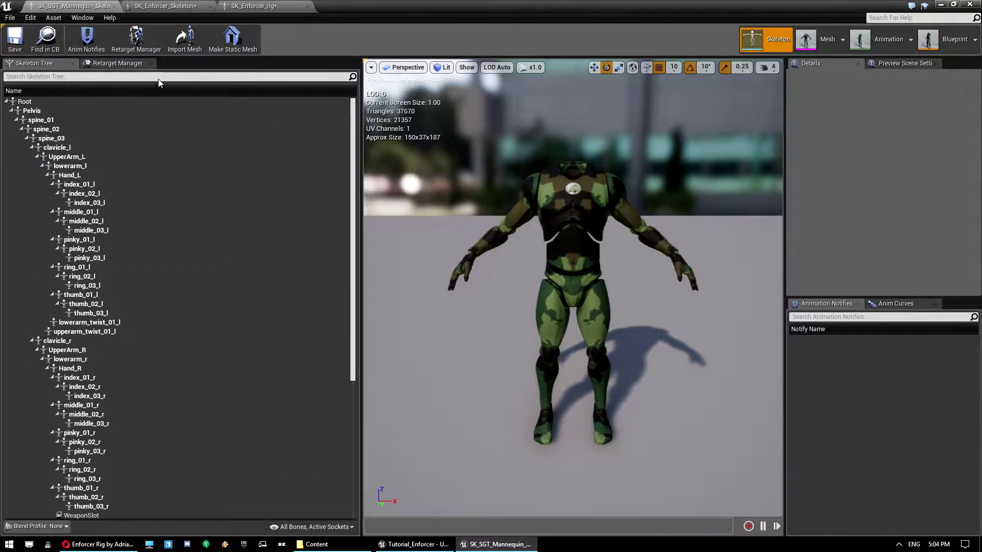
left_click(143, 49)
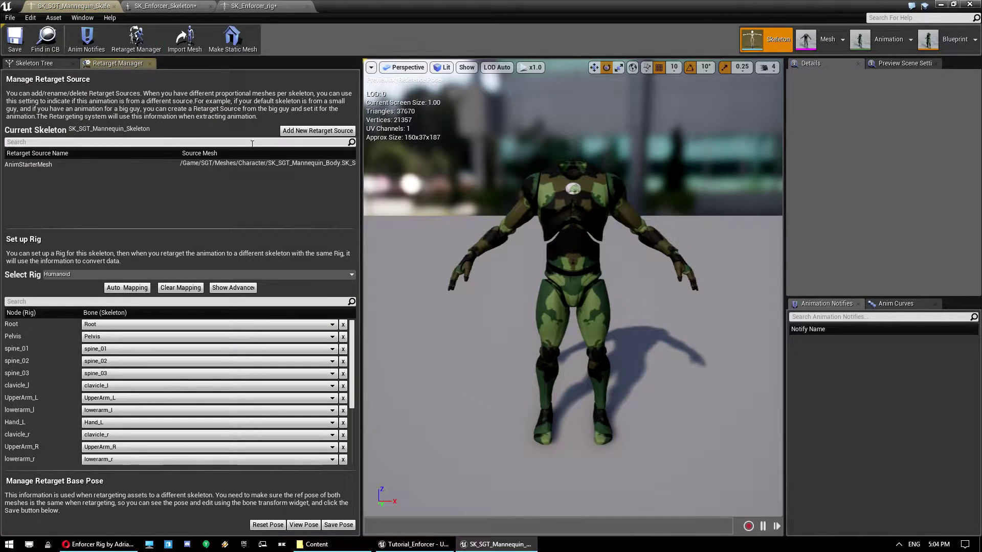
left_click(329, 133)
left_click(291, 205)
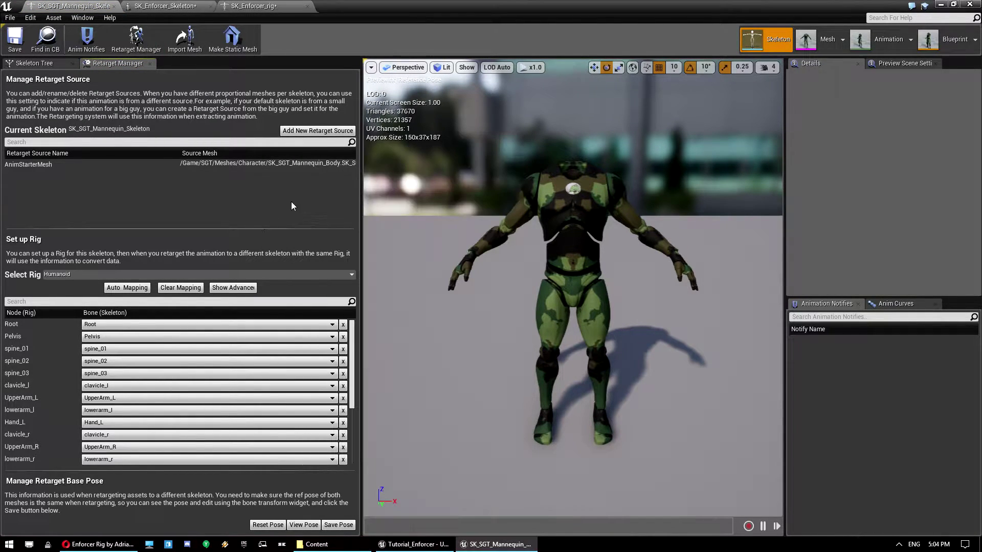
left_click(314, 131)
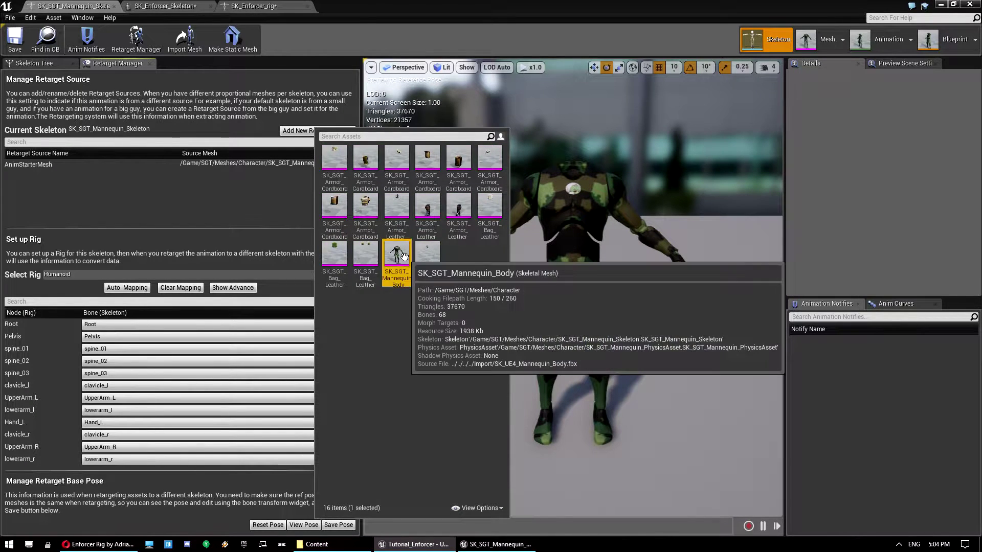
left_click(364, 252)
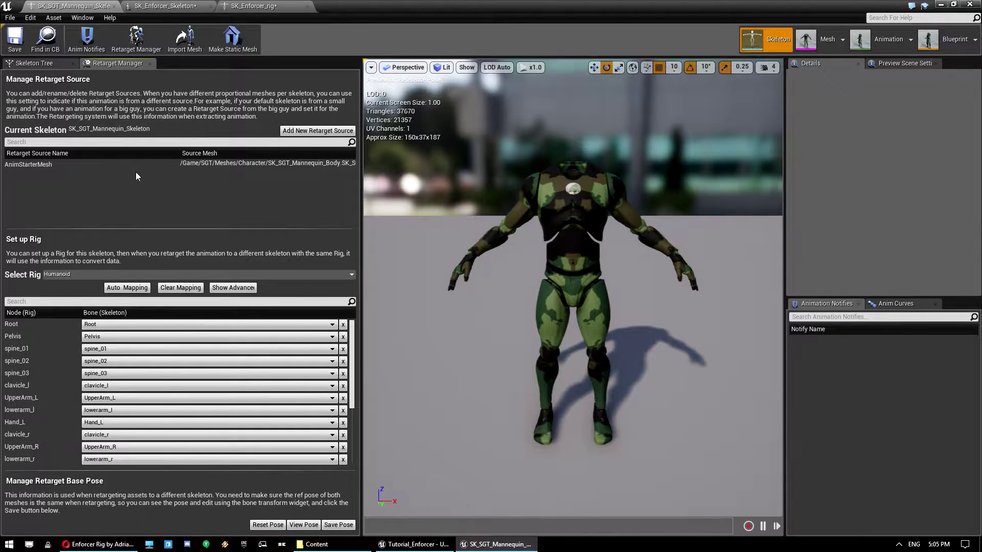
Set the retargeting rig of SK_SGT_Mannequin_Skeleton to Humanoid and close the skeleton editor window.
left_click(117, 274)
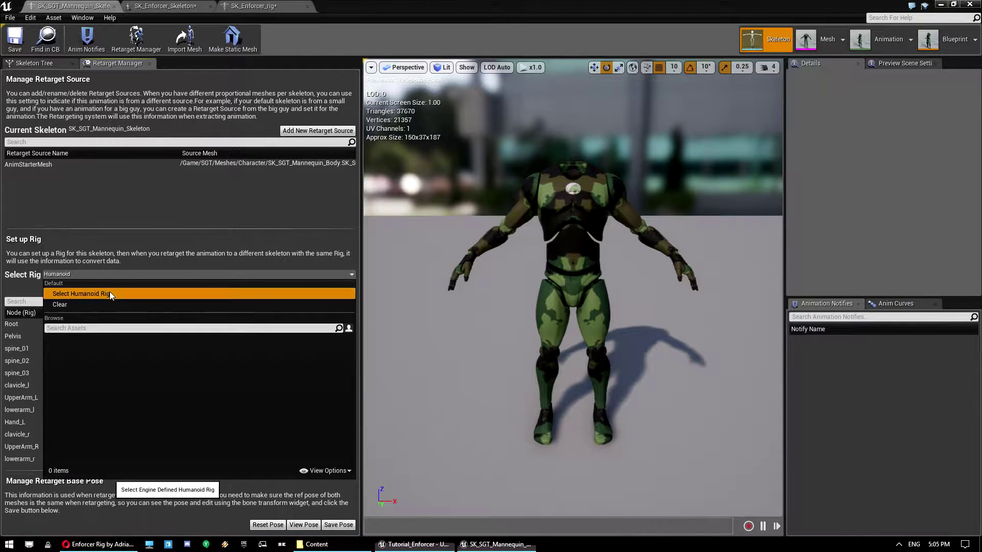
left_click(110, 294)
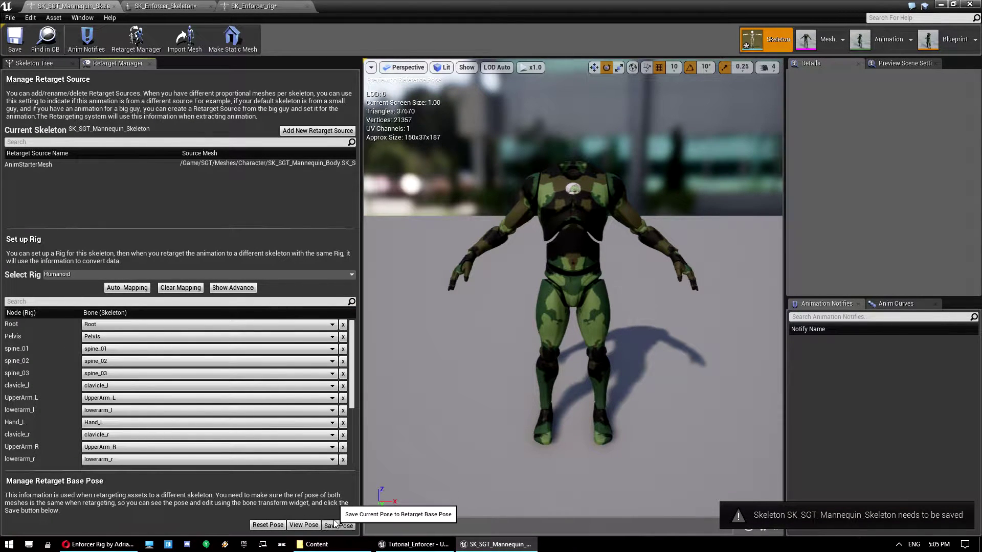
left_click(250, 6)
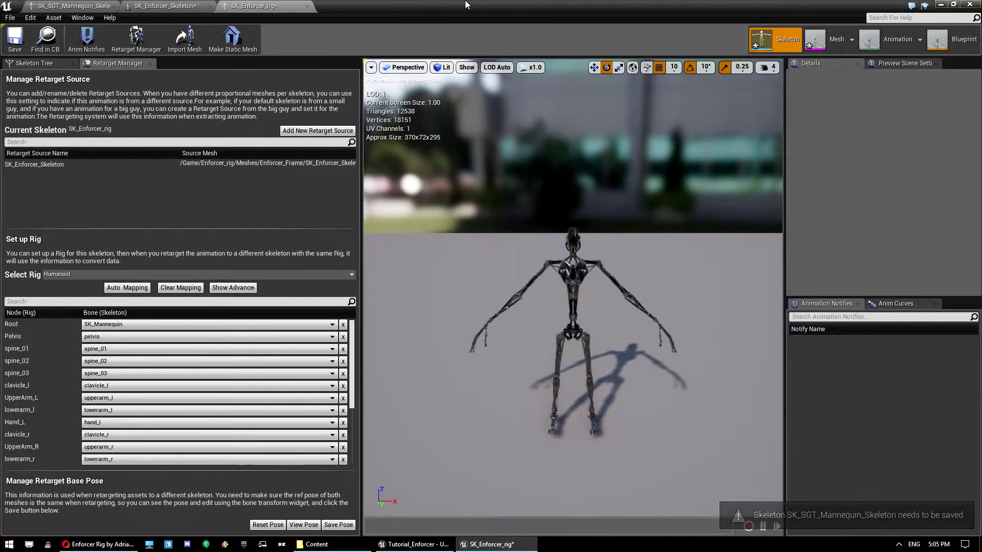
left_click(968, 4)
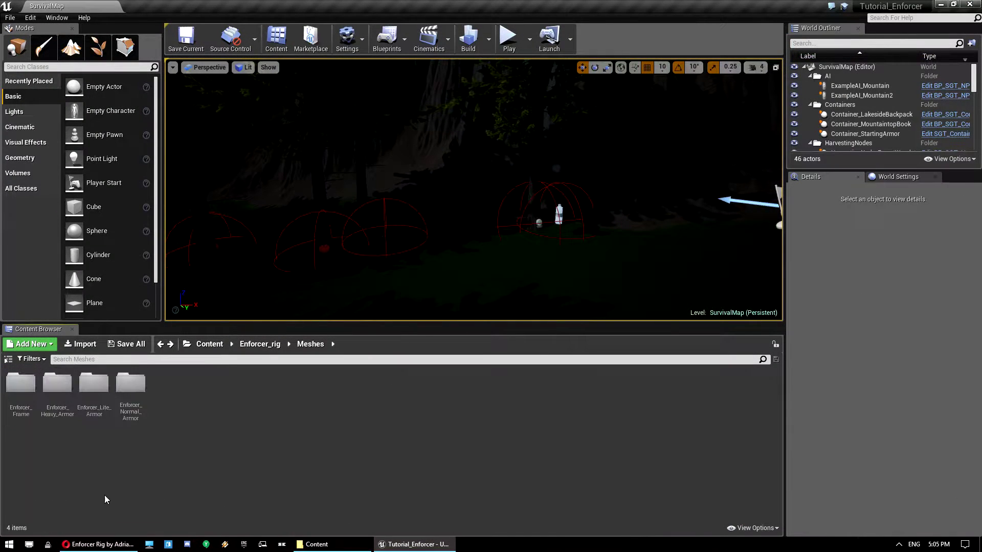
Duplicate SGTAnimBP_Enforcer from the SGT/Animations folder, retargeted to the SK_Enforcer_rig skeleton, and save all modified assets.
key("alt+Left")
key("alt+Left")
double_click(57, 398)
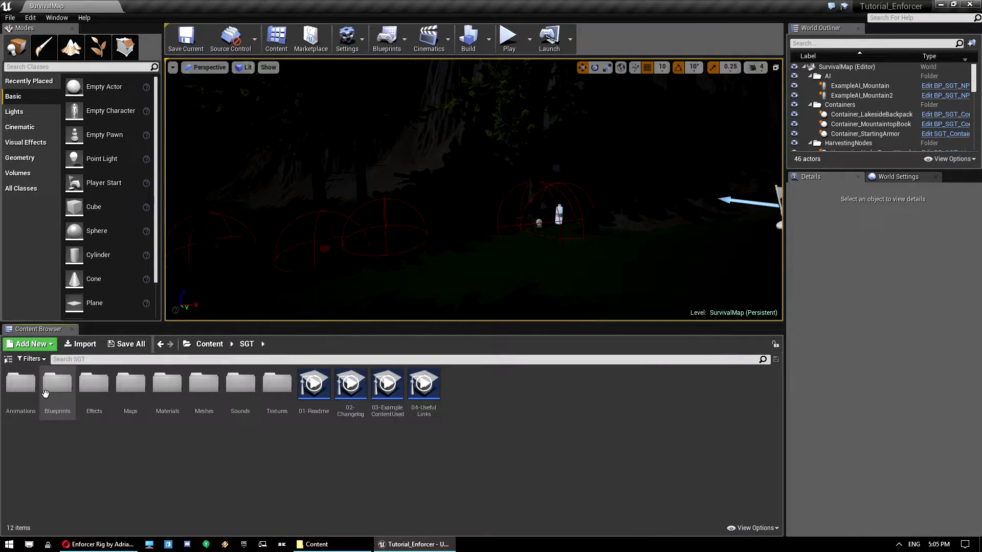
double_click(20, 384)
right_click(131, 384)
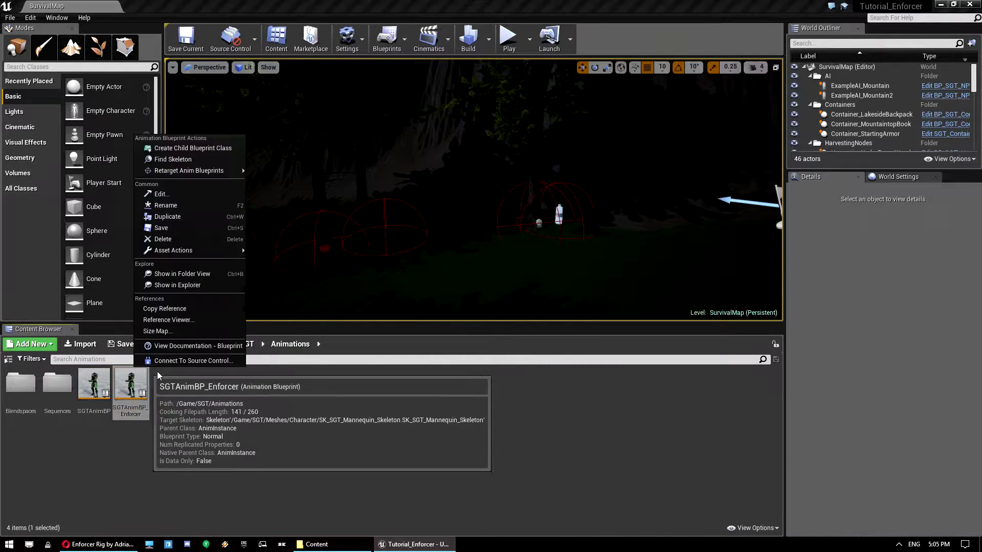
mouse_move(225, 172)
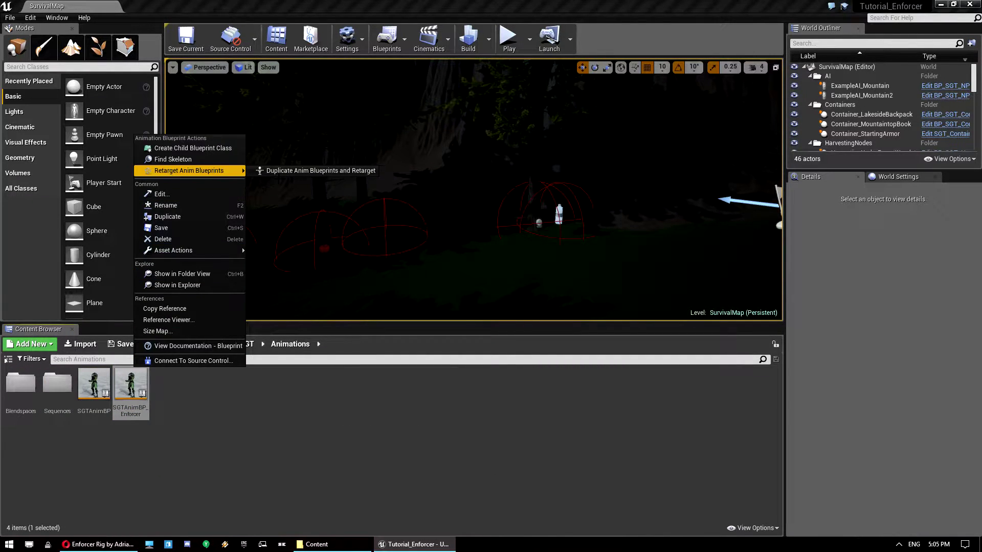
left_click(311, 170)
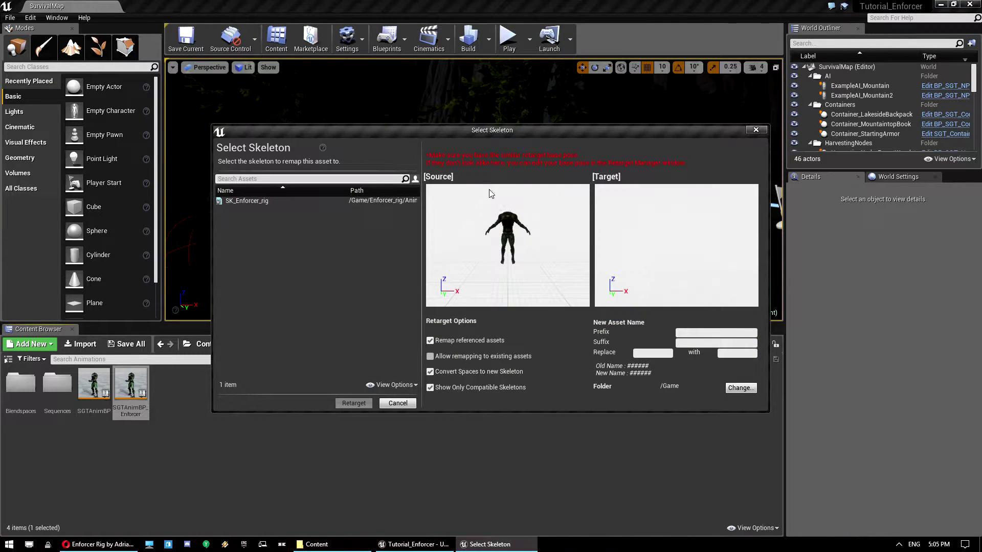
left_click(266, 200)
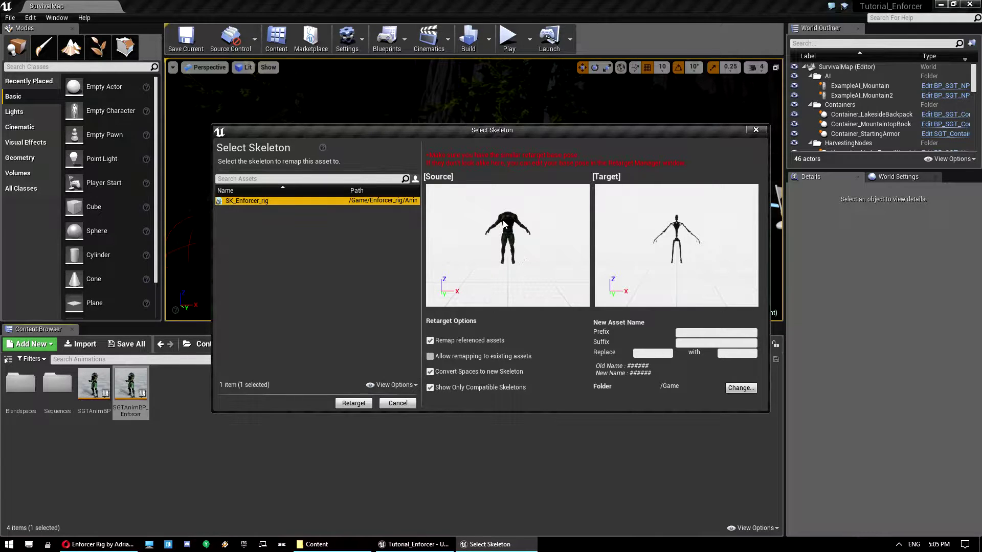
left_click(360, 403)
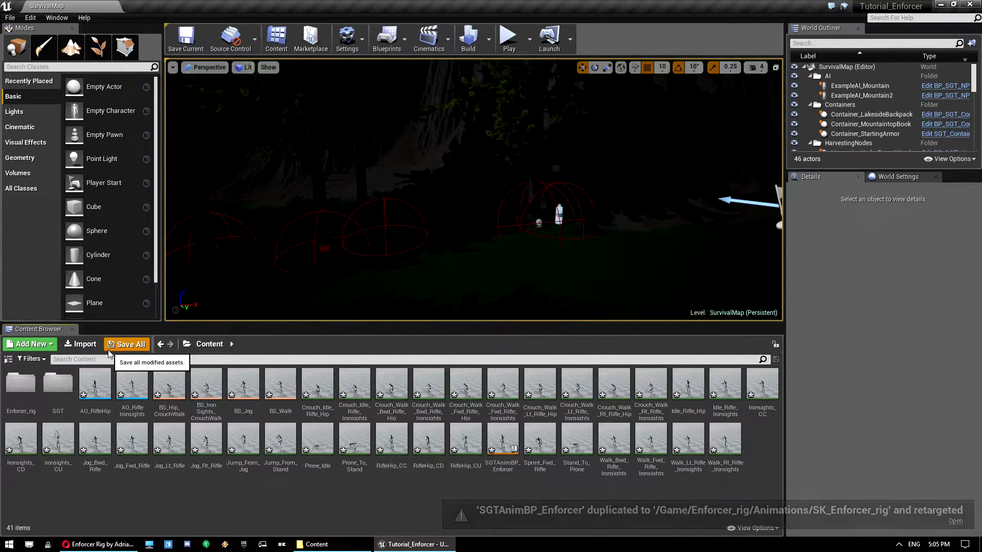
left_click(126, 344)
left_click(582, 367)
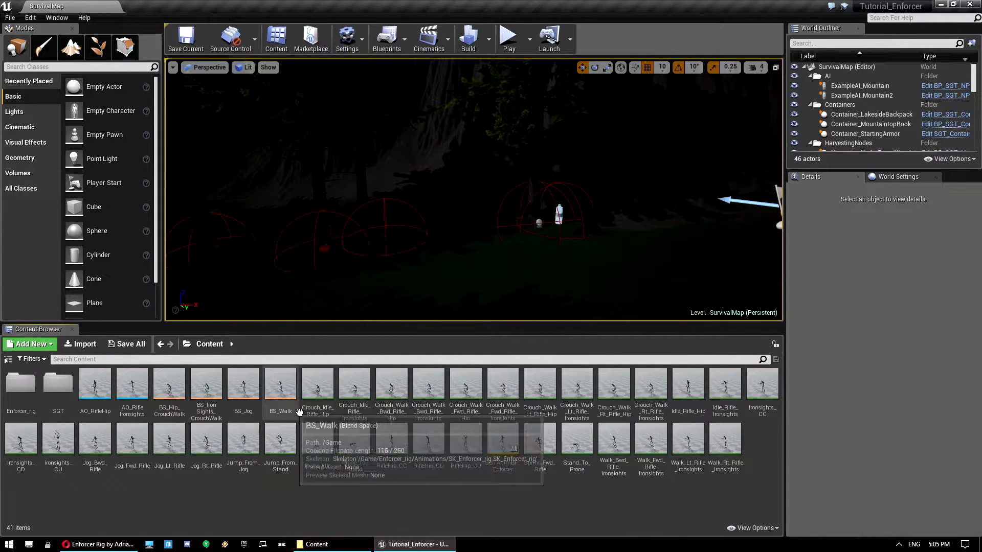
Open the SurvivalCharacter blueprint from the SGT/Blueprints/Game folder.
left_click(41, 378)
double_click(41, 380)
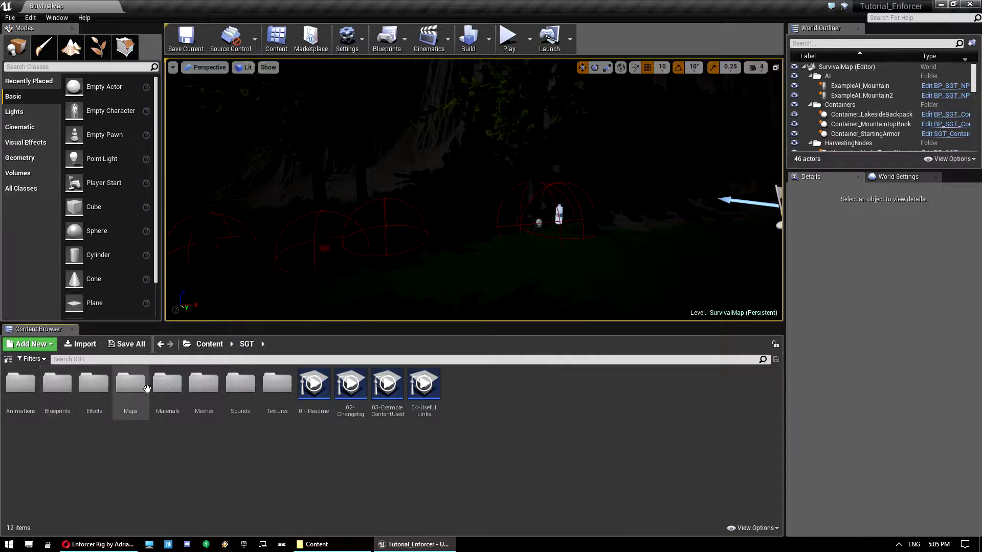
double_click(174, 399)
left_click(204, 388)
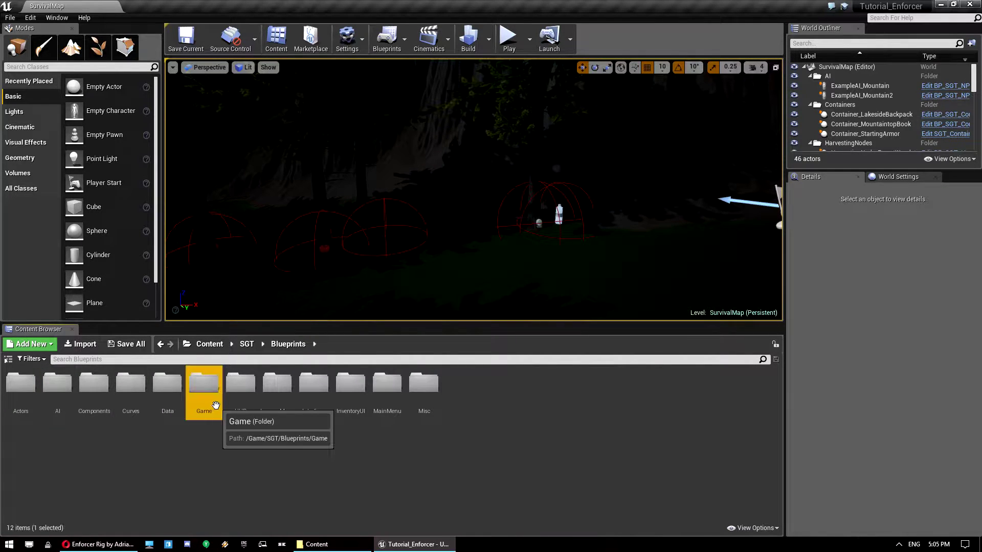
double_click(204, 389)
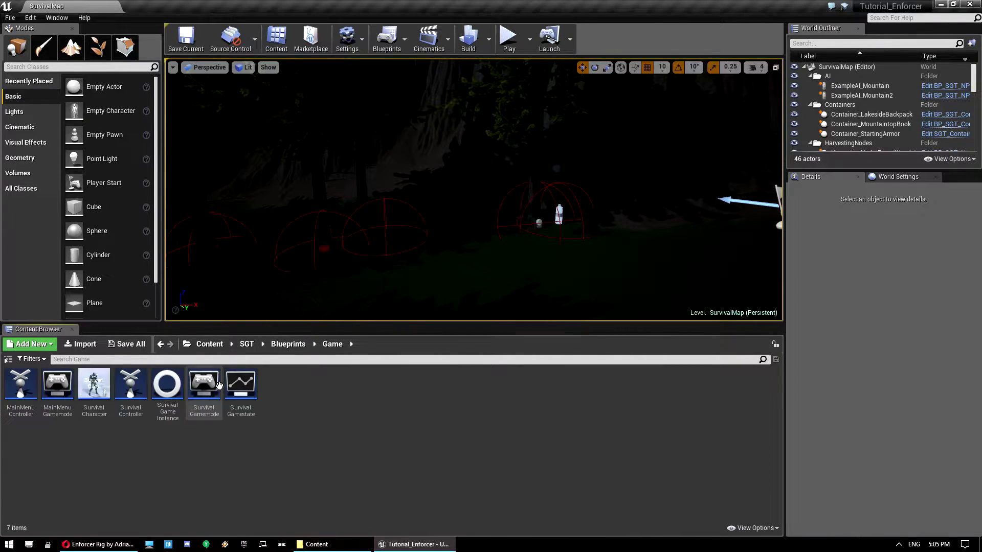
double_click(93, 388)
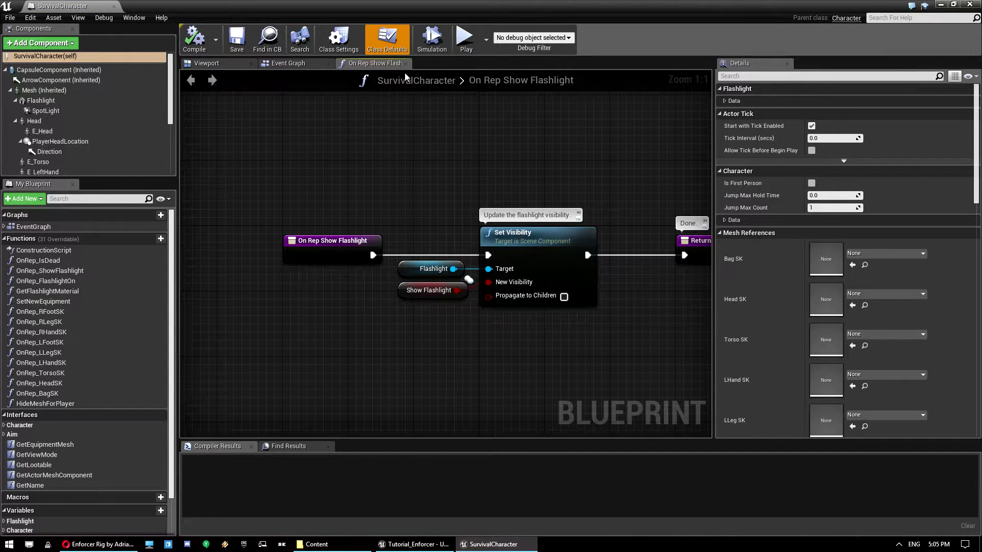
Set the skeletal mesh of SurvivalCharacter's inherited Mesh component to SK_Enforcer_Skeleton and inspect it in the viewport.
left_click(190, 64)
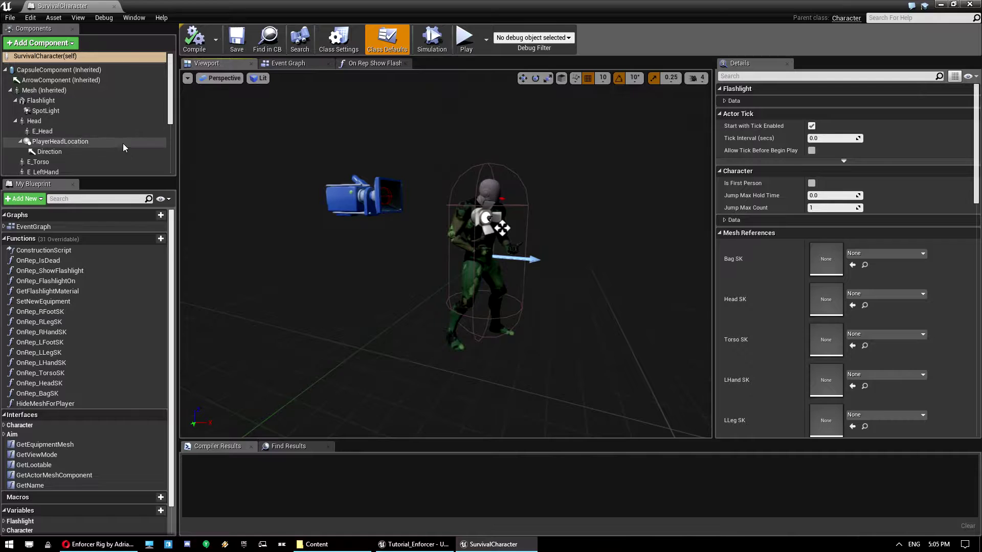
left_click(57, 91)
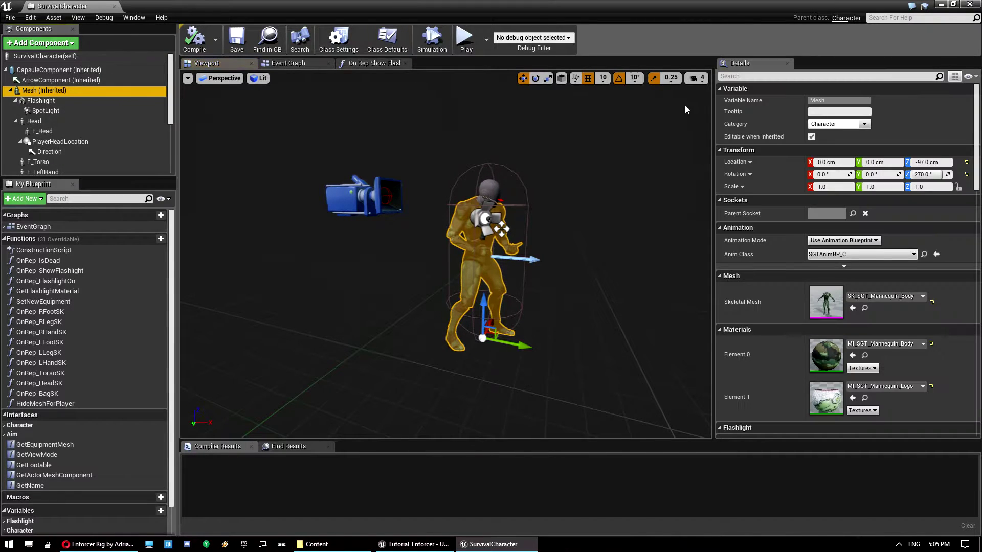
left_click(885, 297)
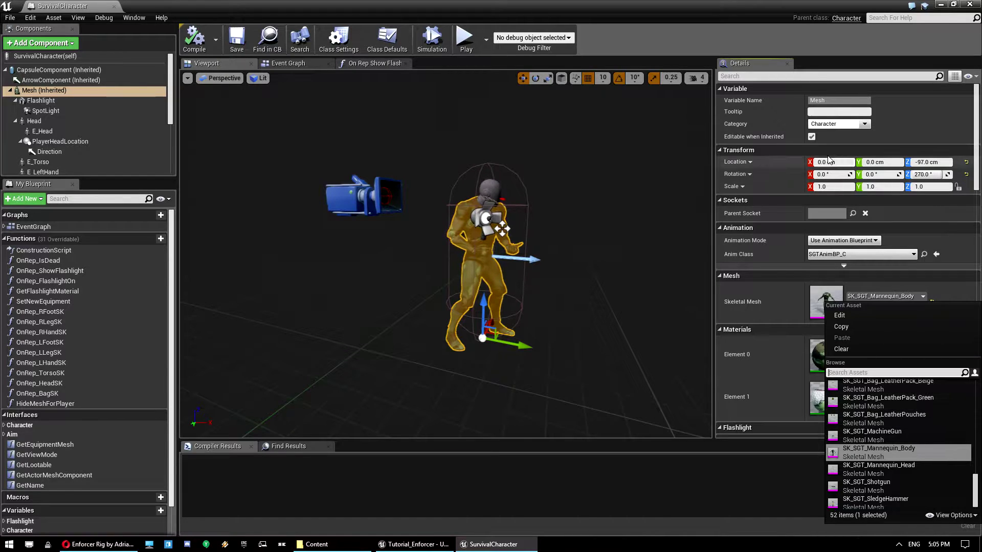
type("enforcer")
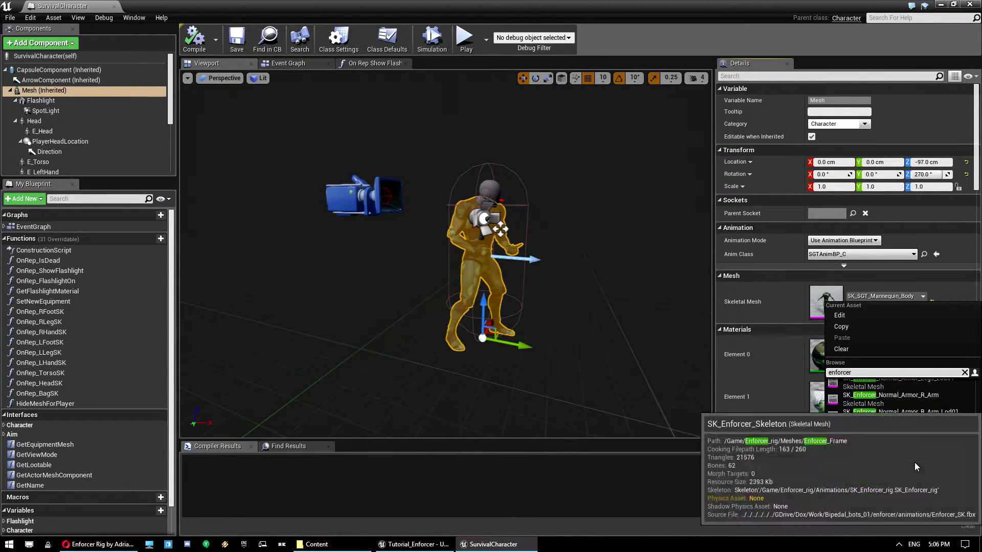
left_click(914, 462)
left_click(590, 228)
left_click_drag(640, 277, 491, 289, "alt")
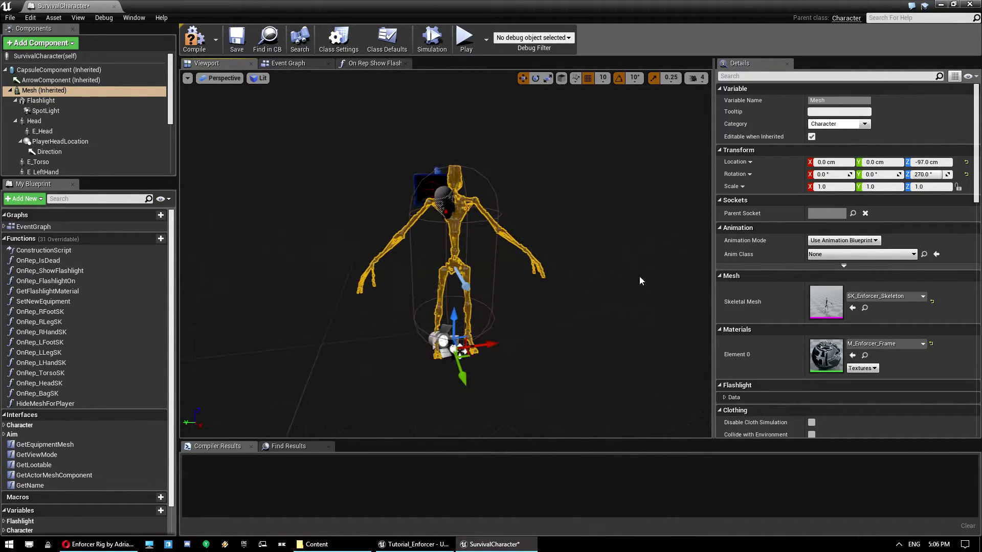
Force-delete the original SGTAnimBP_Enforcer animation blueprint from the SGT/Animations folder.
left_click(860, 256)
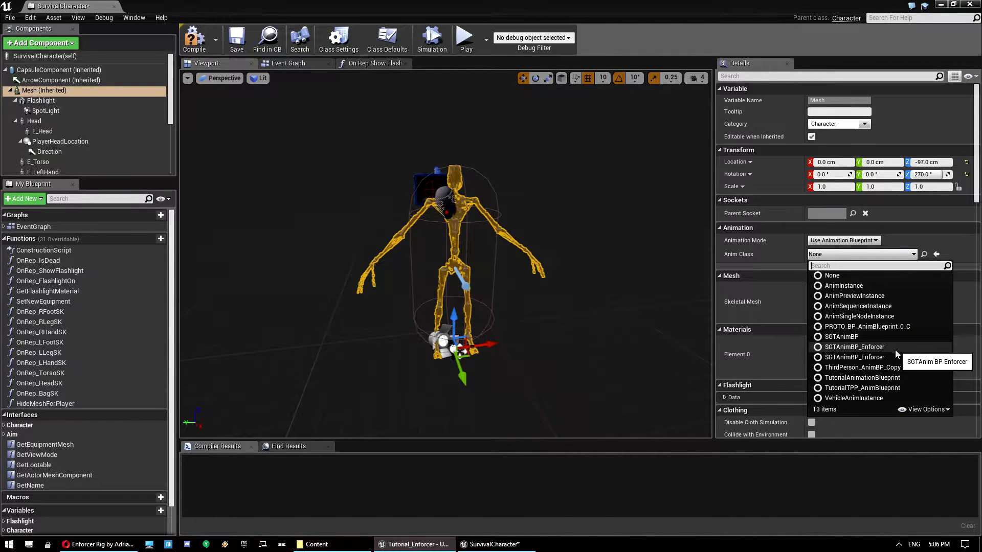
left_click_drag(695, 3, 691, 76)
key("alt+Left")
key("alt+Left")
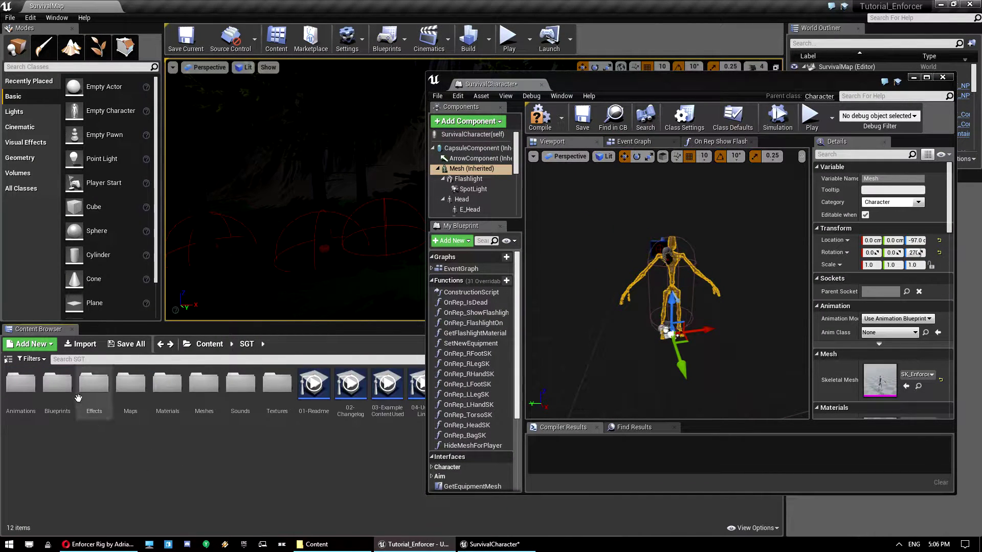
double_click(20, 384)
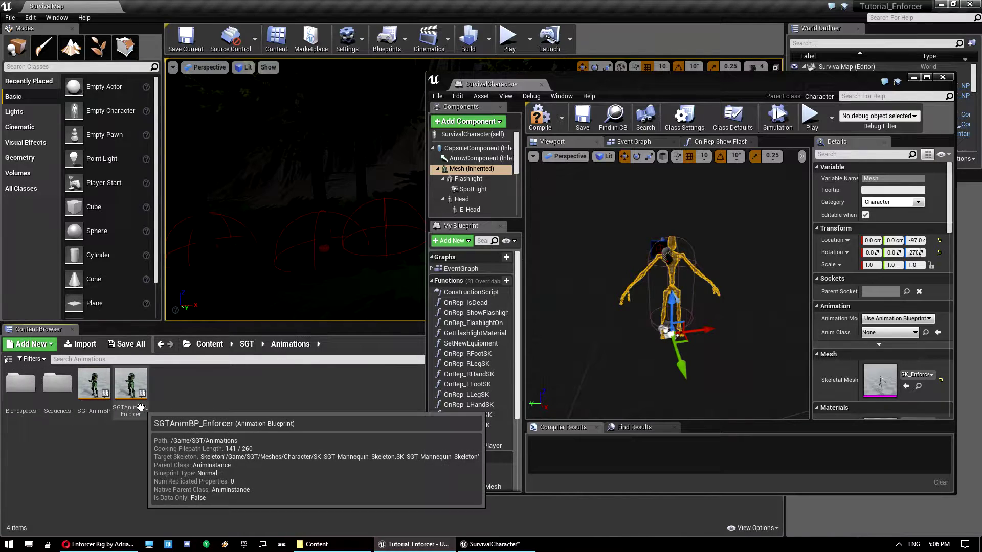
left_click(131, 394)
key("Delete")
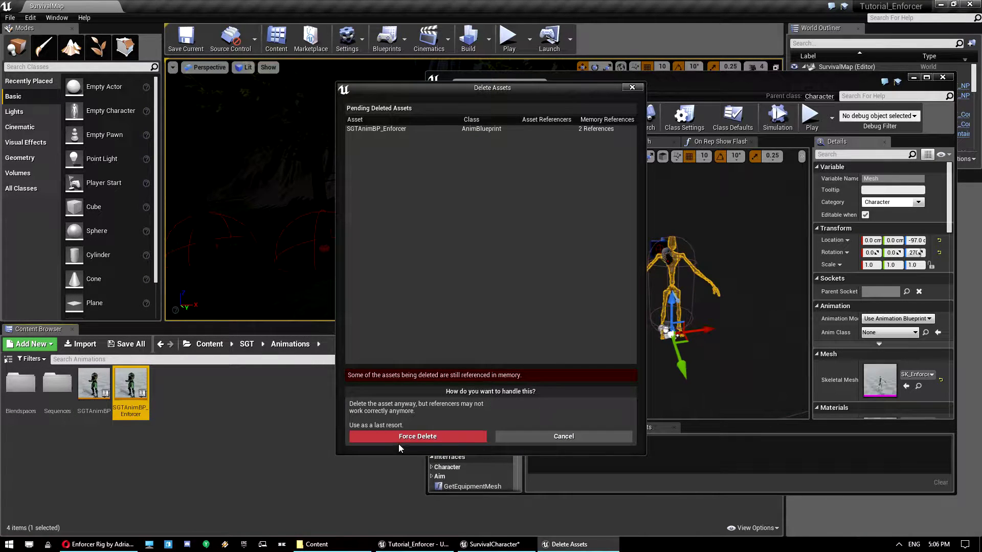
left_click(402, 440)
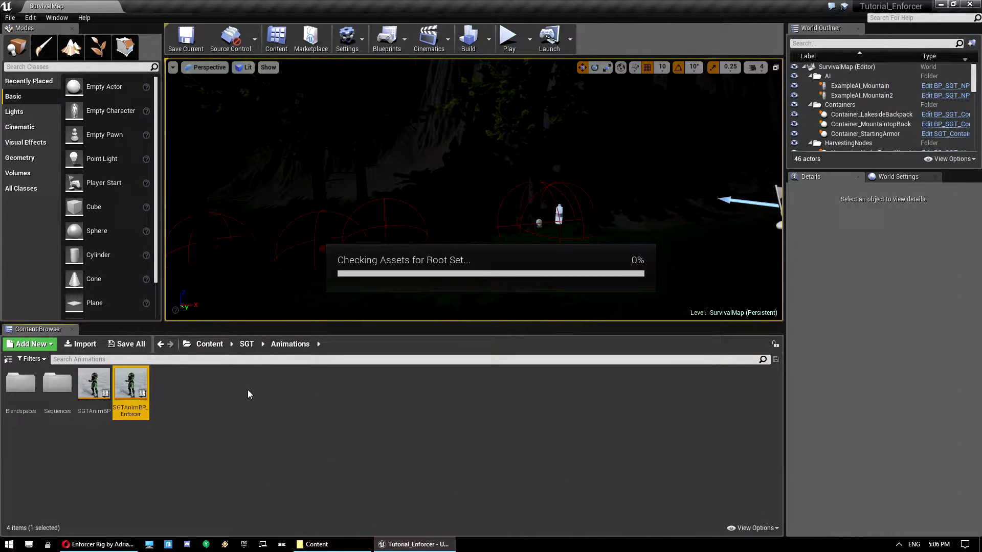
right_click(105, 390)
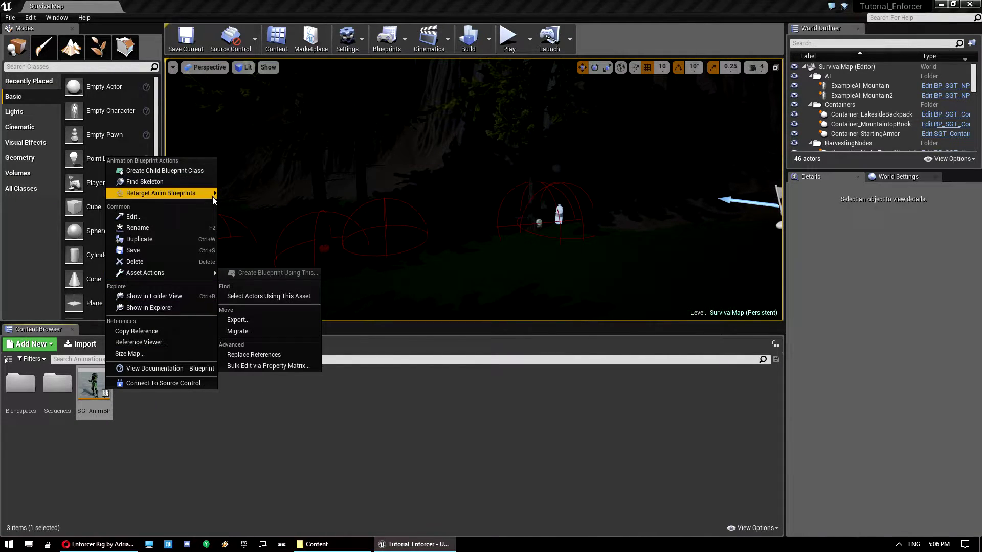
mouse_move(214, 198)
left_click(281, 467)
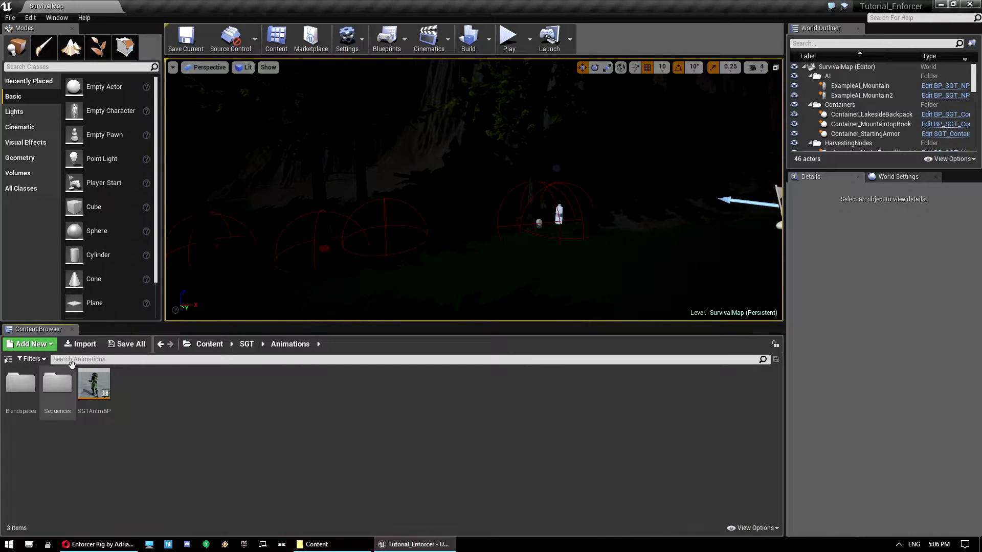
Reopen the SurvivalCharacter blueprint from the SGT/Blueprints/Game folder and maximize its editor window.
left_click(212, 347)
key("alt+Left")
left_click(247, 344)
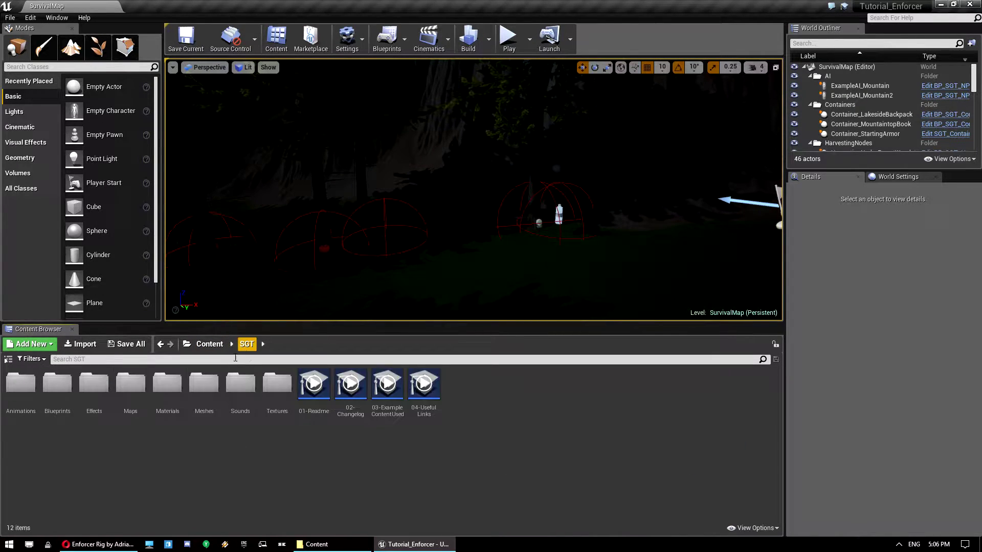
double_click(94, 383)
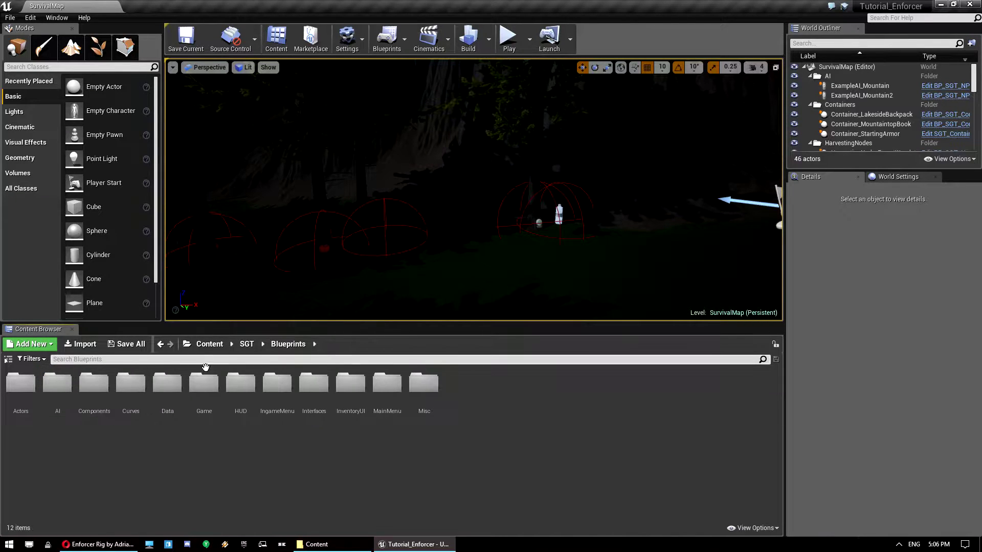
double_click(204, 383)
double_click(97, 388)
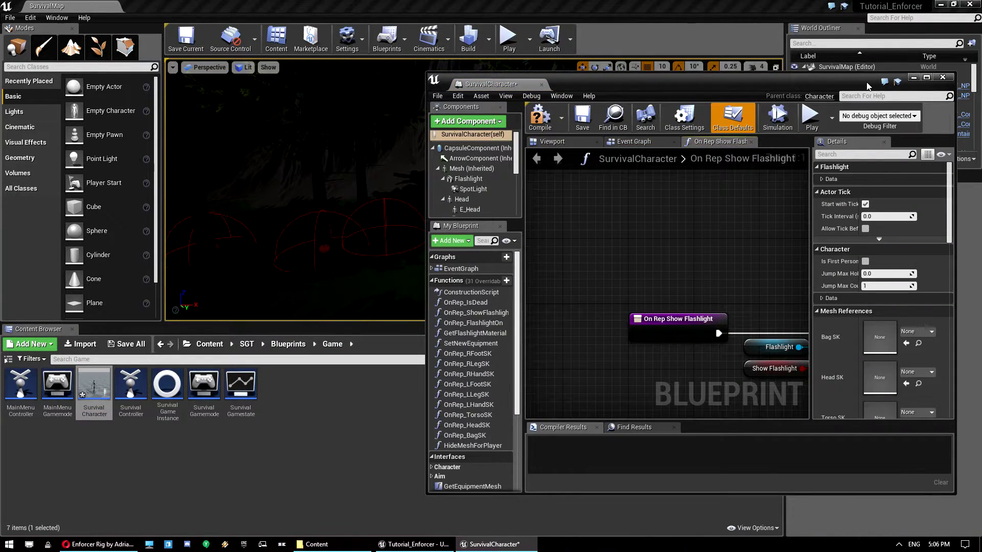
double_click(867, 86)
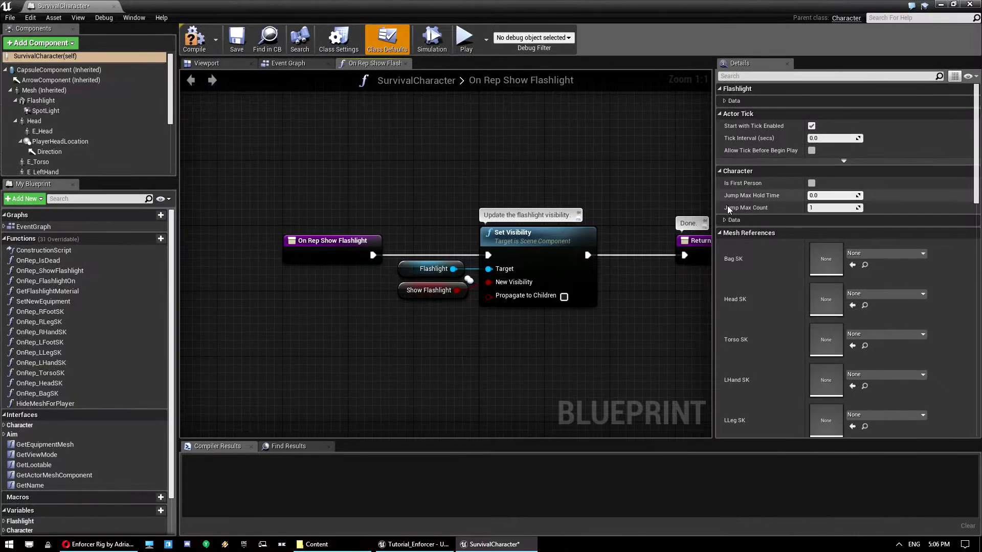
Set the Anim Class of SurvivalCharacter's inherited Mesh component to SGTAnimBP_Enforcer and inspect the character's pose in the viewport.
left_click(43, 91)
left_click(206, 63)
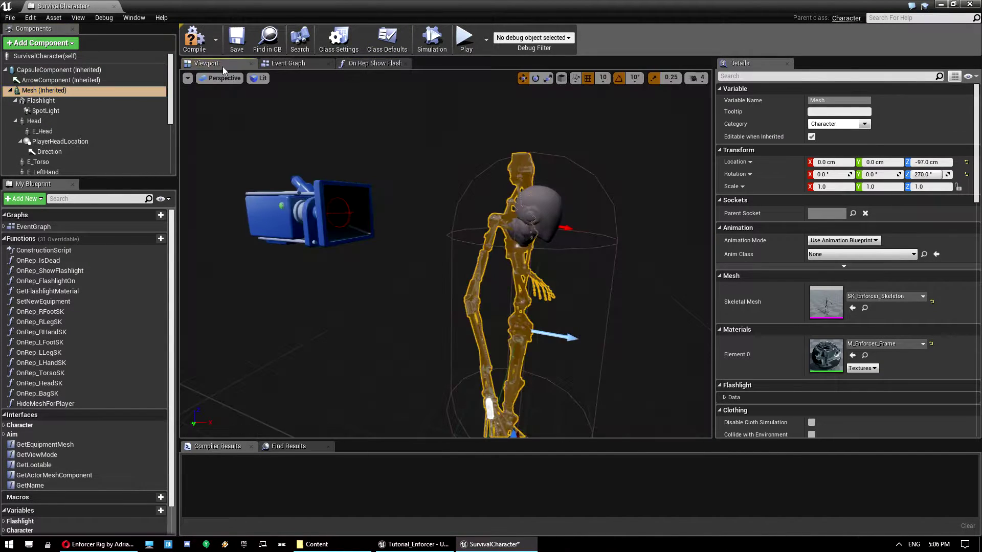
left_click(838, 254)
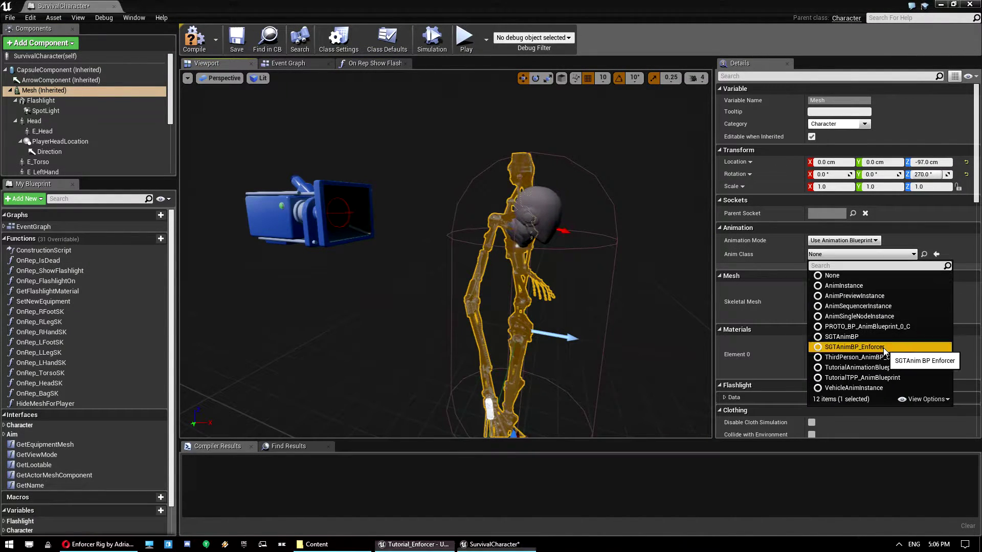
left_click(841, 345)
right_click_drag(659, 258, 604, 259)
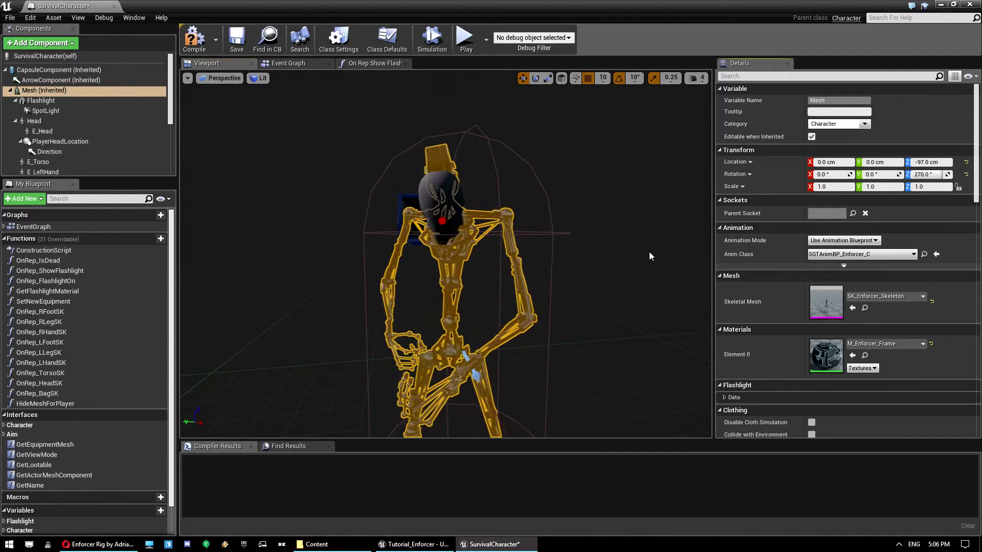
scroll(523, 322, "down", 3)
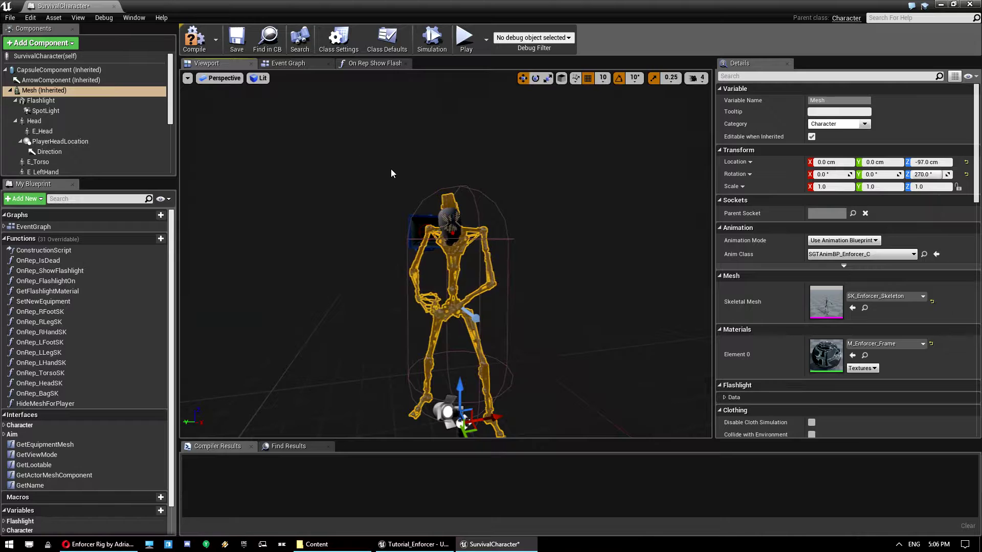
right_click_drag(407, 170, 422, 127)
left_click_drag(406, 148, 445, 146)
Examine the PlayerHeadLocation component's position on the character and its rendering, physics and LOD properties.
left_click(50, 143)
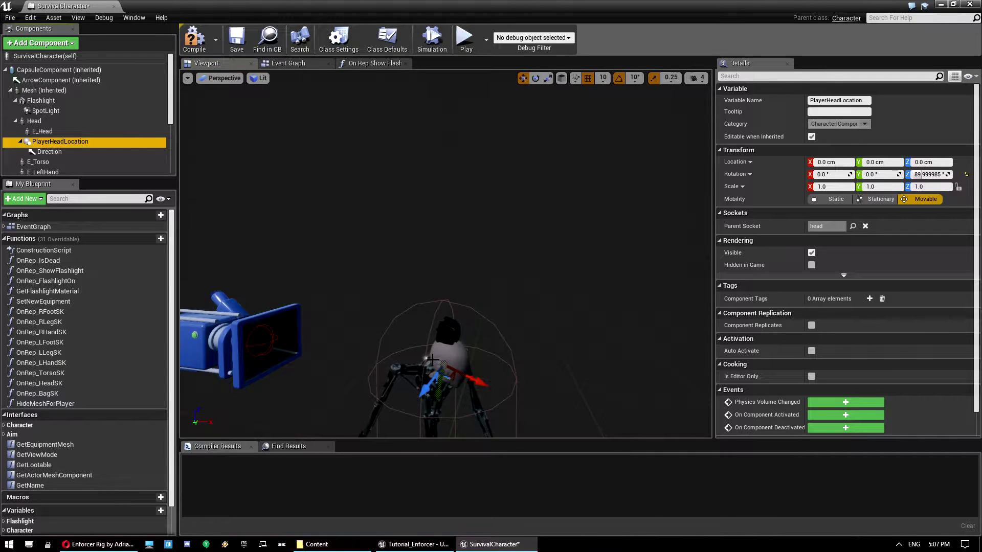
left_click_drag(518, 386, 568, 388)
right_click_drag(568, 389, 528, 366)
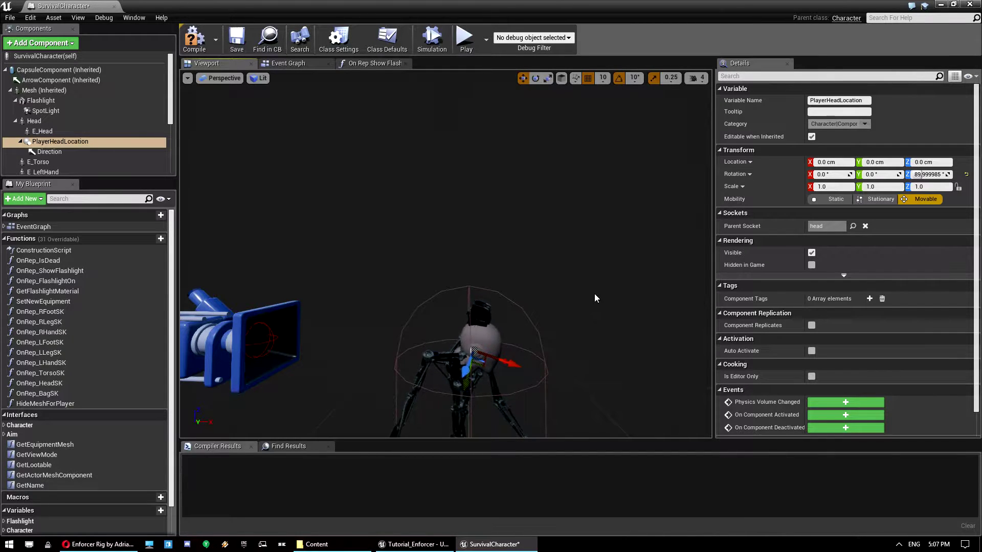
left_click_drag(595, 298, 588, 299)
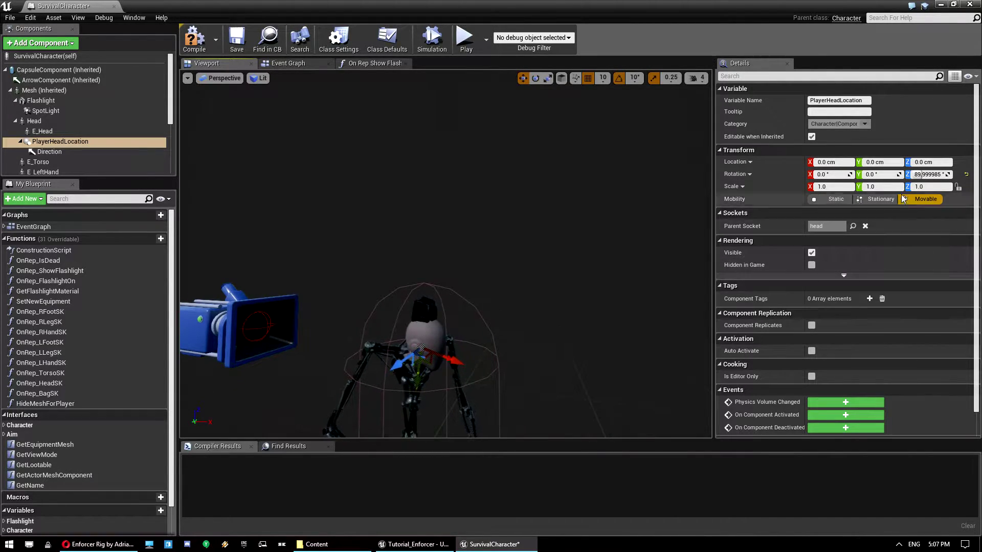
scroll(891, 242, "down", 2)
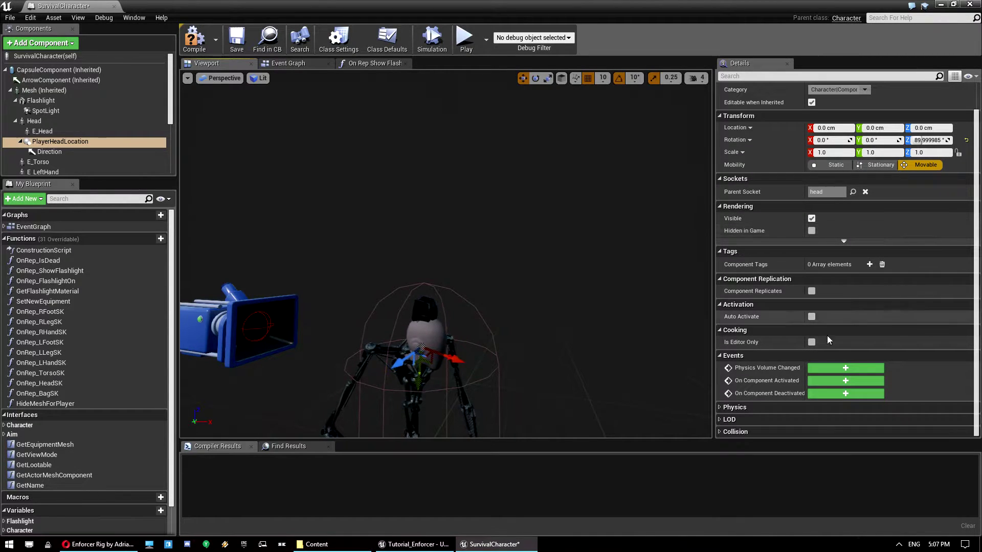
left_click(744, 410)
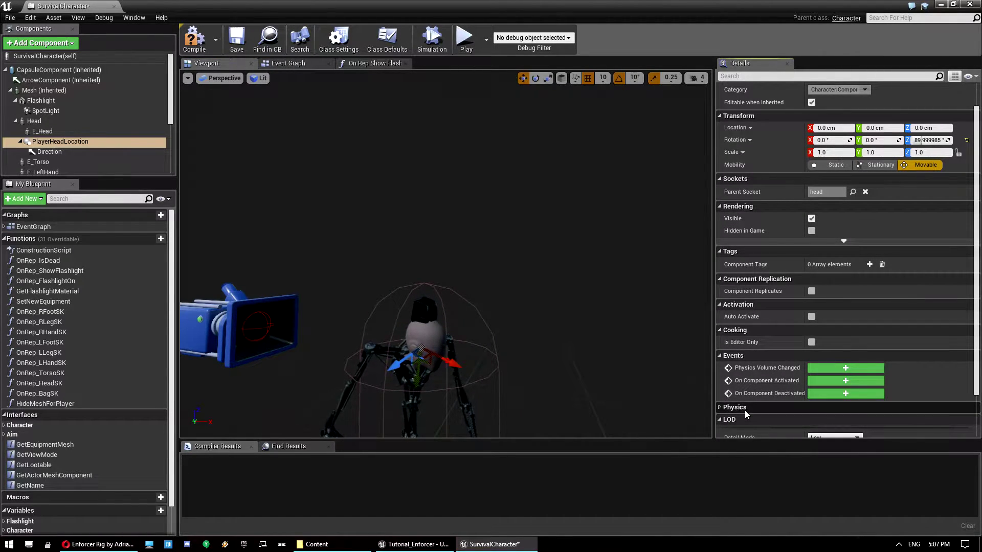
left_click(793, 240)
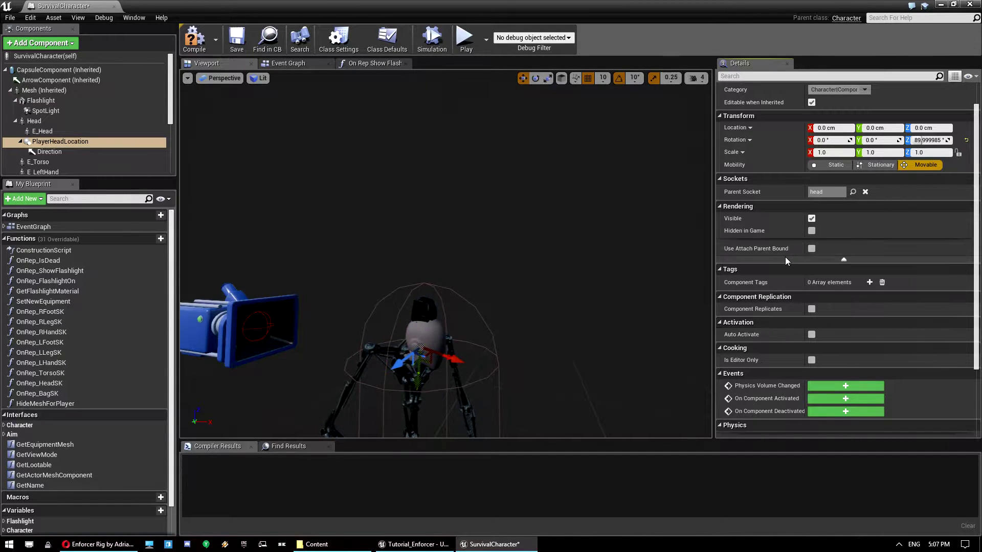
left_click(784, 257)
Hide the Head component's mesh by turning Visible off and Hidden in Game on.
left_click(49, 129)
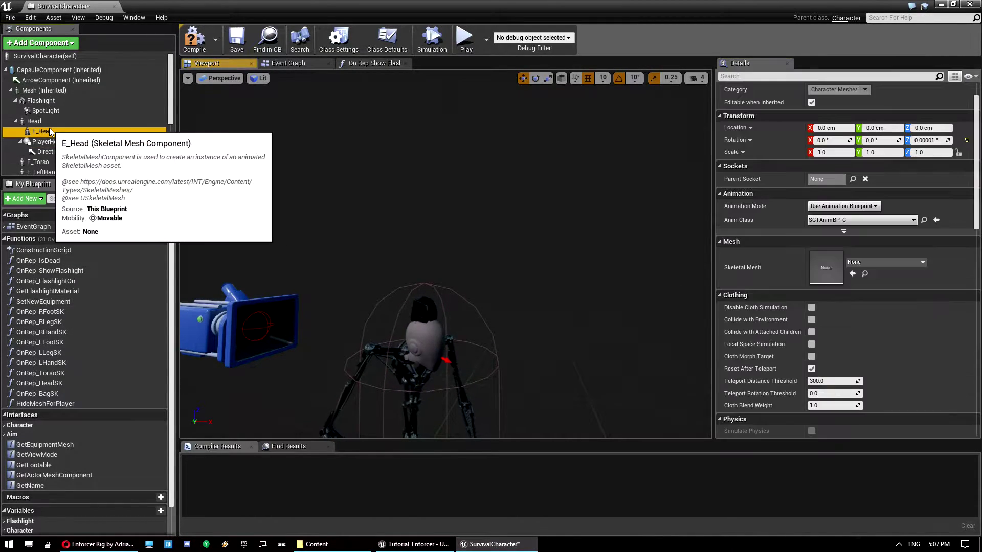
left_click(36, 121)
scroll(845, 284, "down", 12)
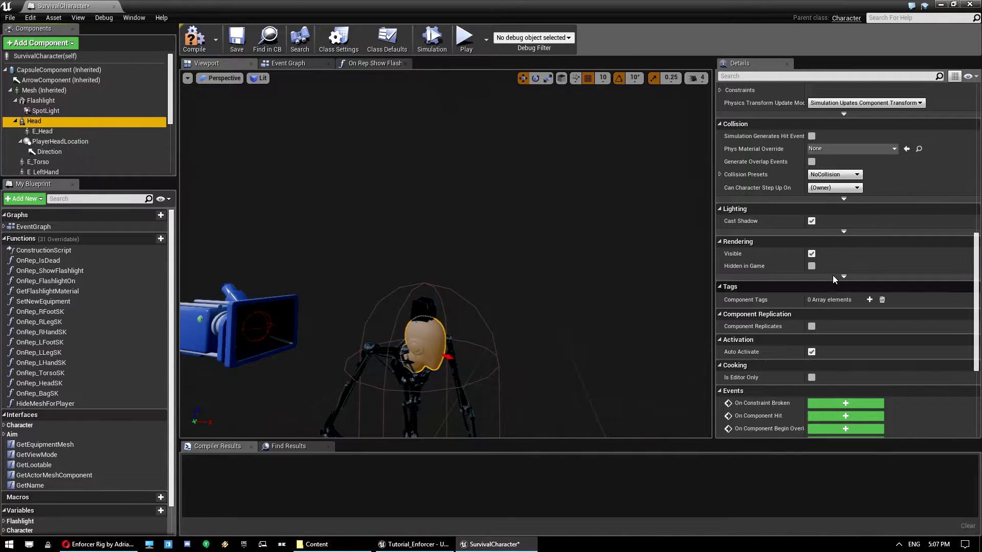
left_click(832, 277)
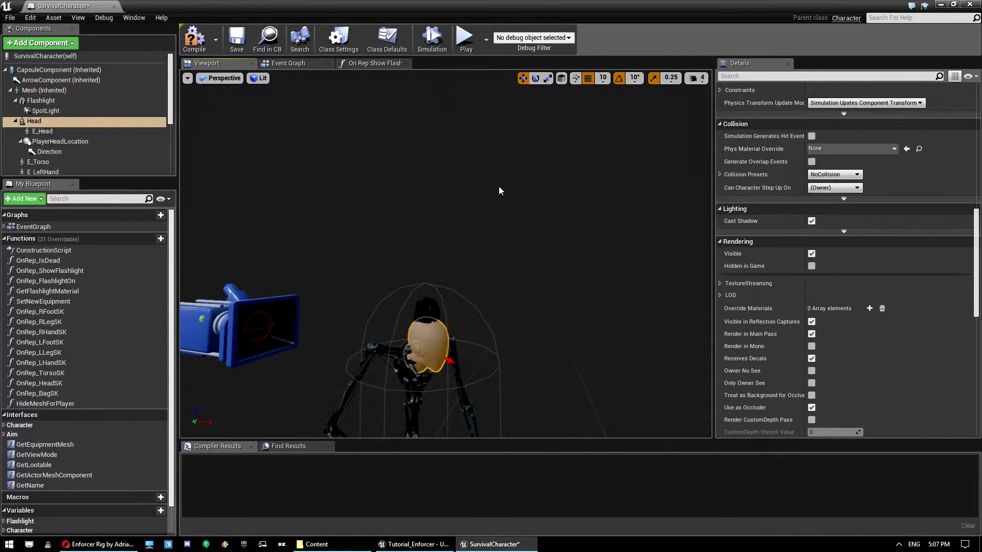
scroll(460, 176, "down", 4)
scroll(356, 166, "down", 2)
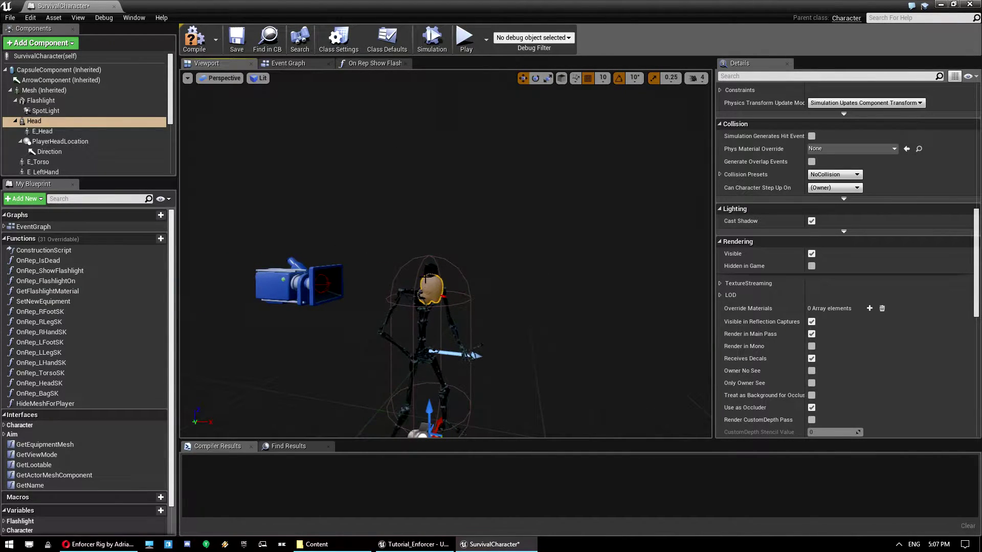
middle_click_drag(439, 315, 440, 425)
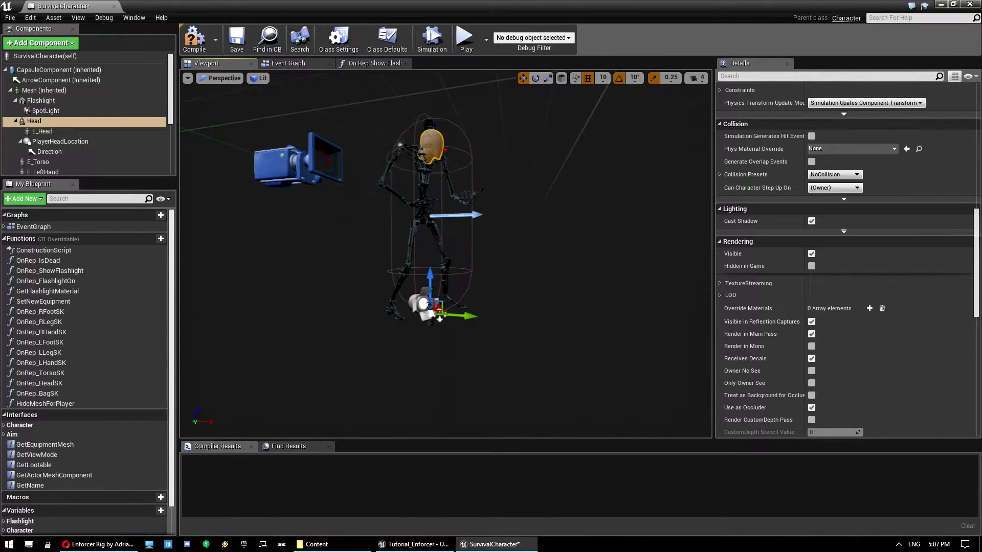
right_click_drag(440, 315, 495, 289)
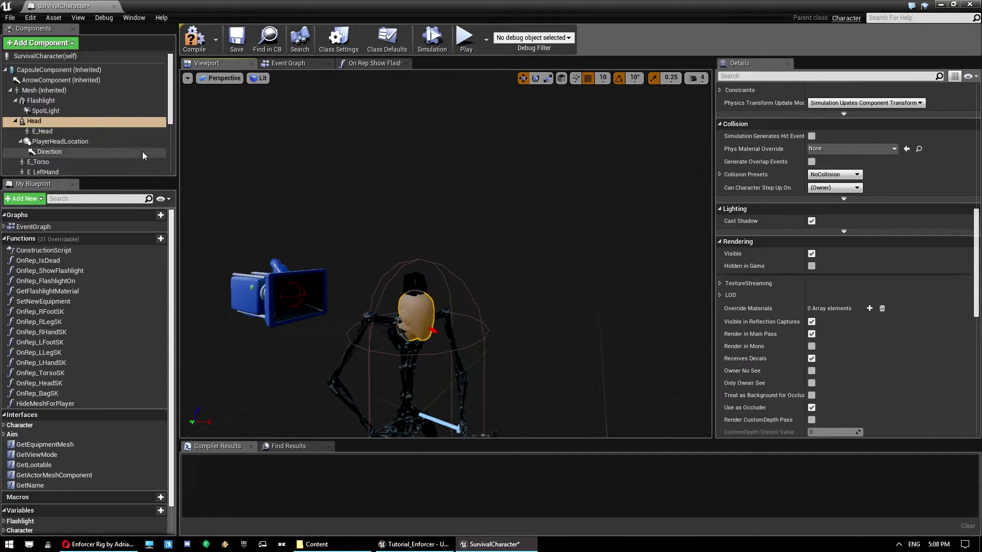
left_click(811, 266)
left_click(811, 254)
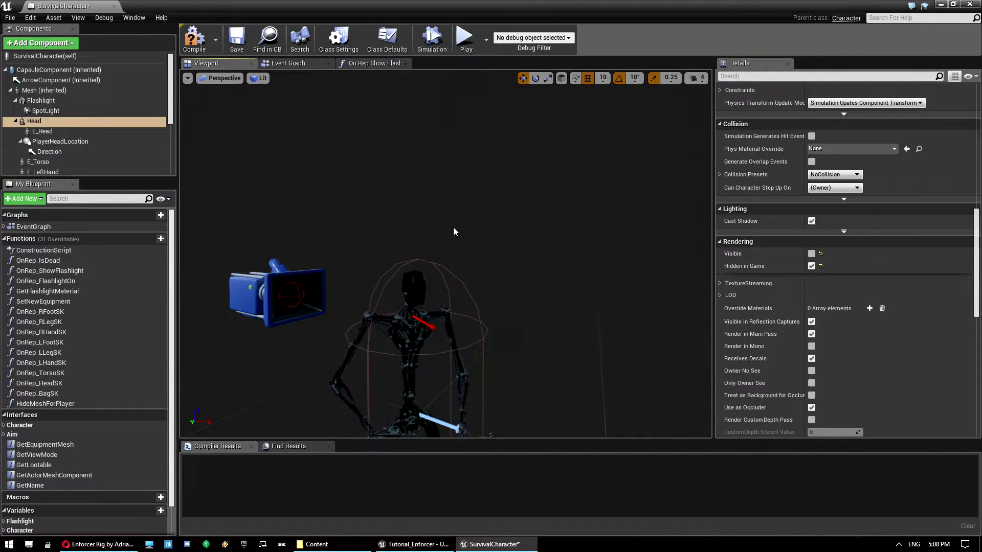
right_click_drag(412, 195, 421, 201)
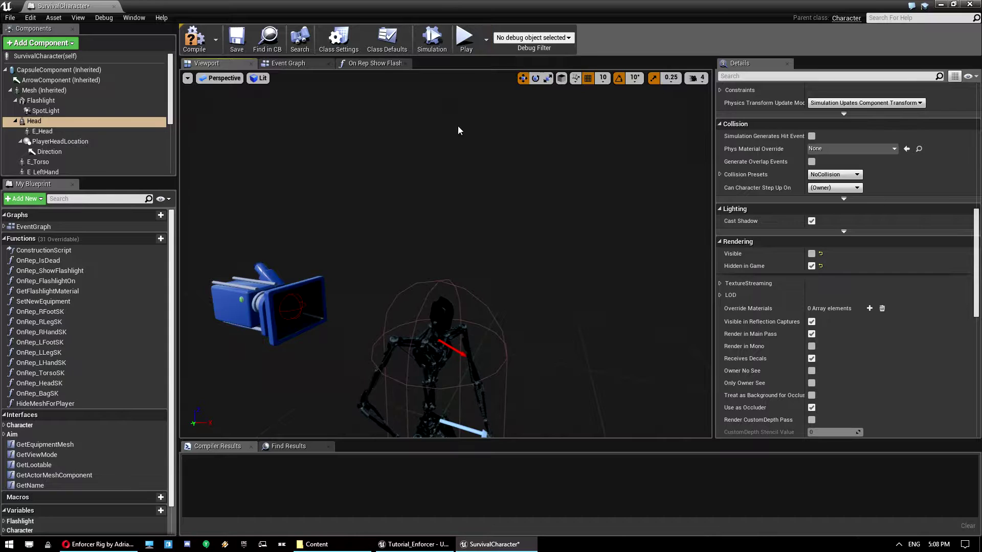
Review the properties of the PlayerHeadLocation, E_Head and Flashlight components, including the parent sockets they attach to.
left_click(63, 144)
scroll(64, 127, "down", 2)
left_click(57, 100)
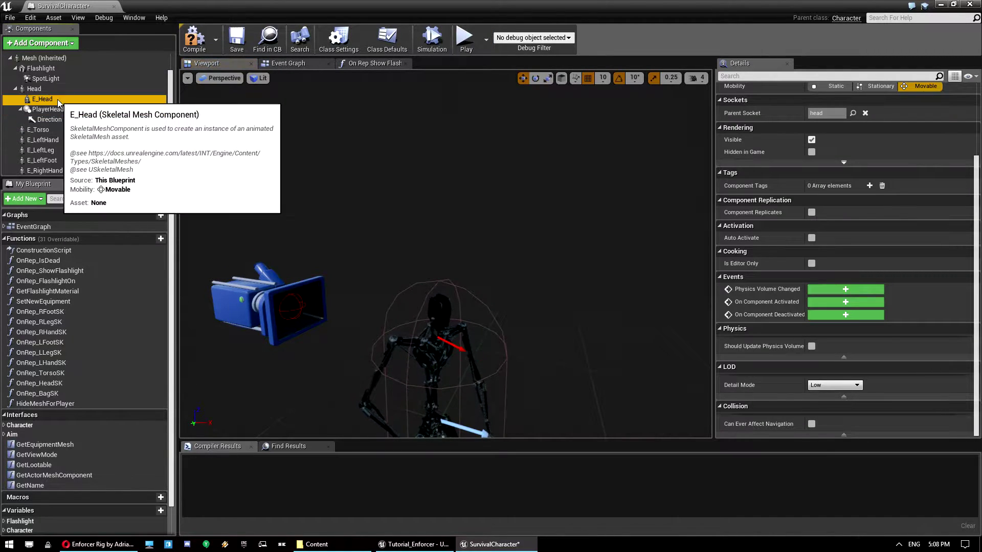
scroll(106, 113, "down", 3)
scroll(793, 173, "up", 4)
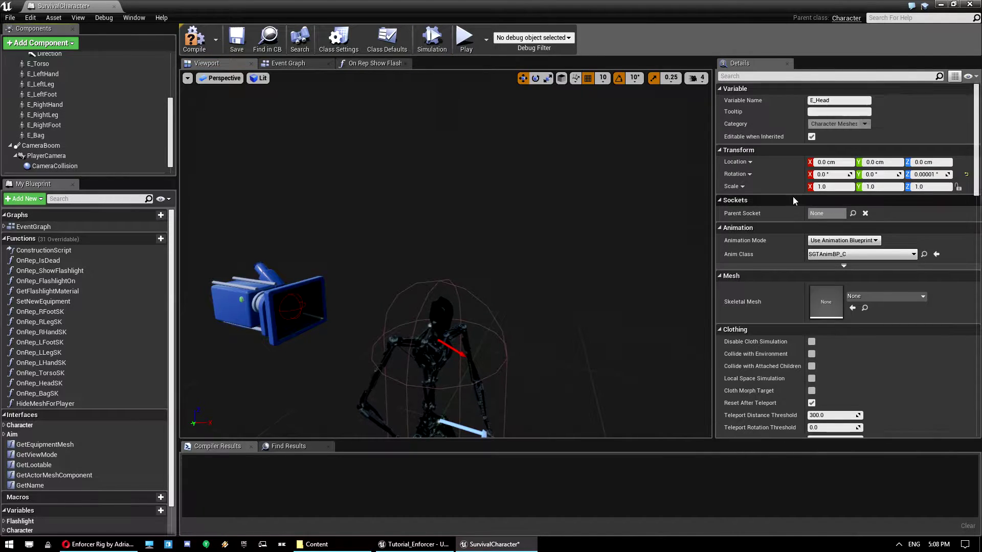
scroll(109, 138, "down", 1)
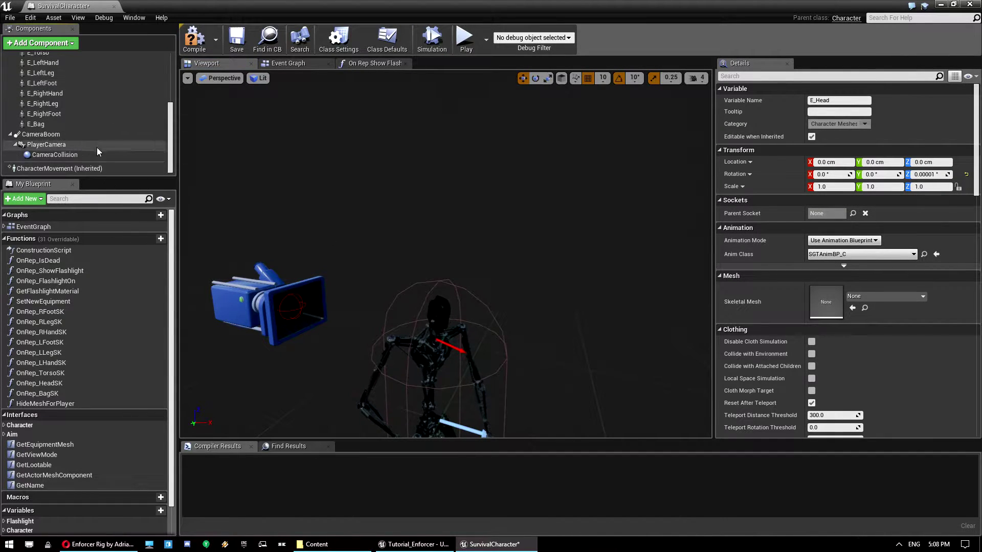
scroll(82, 123, "up", 5)
left_click(64, 100)
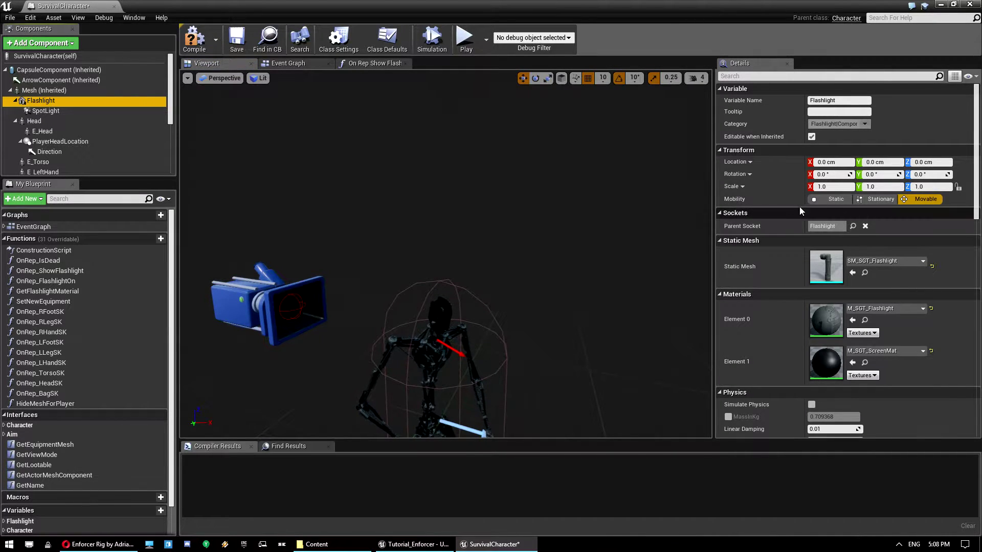
Locate the skeletal mesh assigned to the inherited Mesh component in the project content and open SK_Enforcer_Skeleton.
left_click_drag(440, 7, 492, 70)
scroll(671, 182, "down", 4)
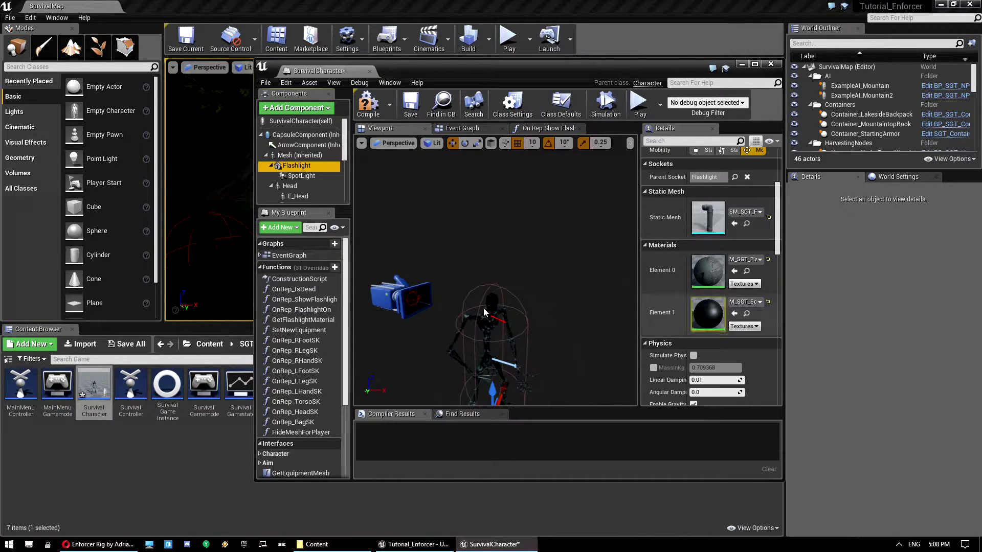
left_click(286, 155)
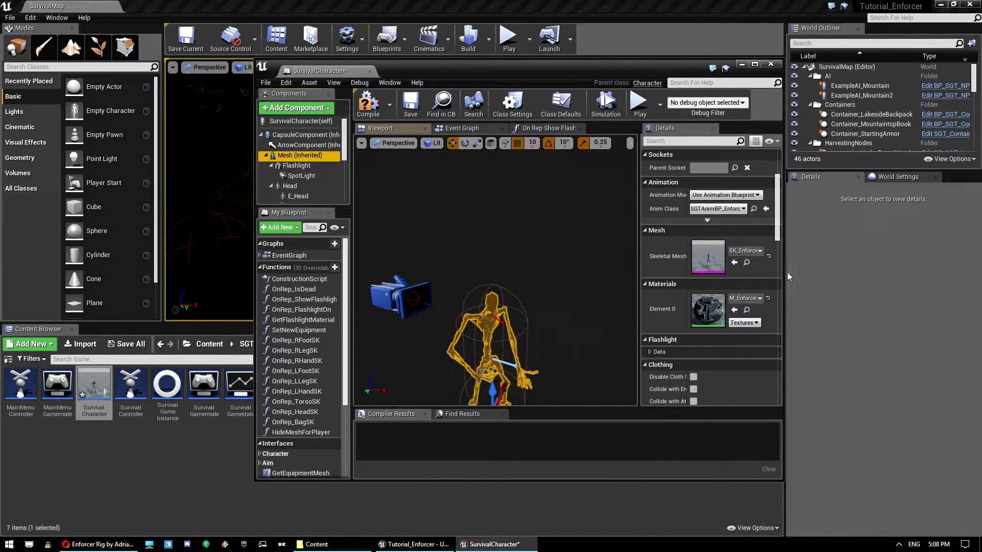
left_click(746, 263)
right_click(21, 410)
double_click(14, 411)
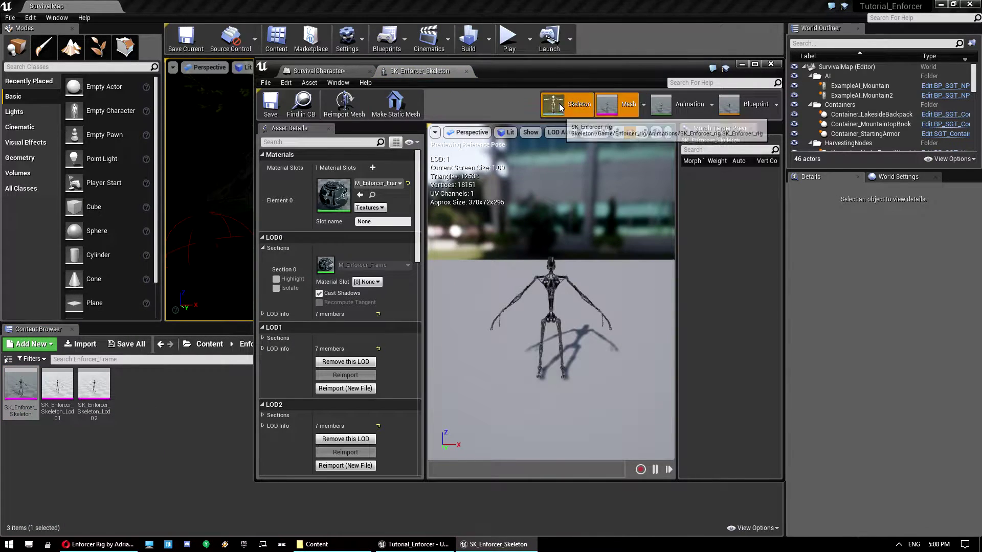
Open the mesh's SK_Enforcer_rig skeleton and examine the bone hierarchy in its skeleton tree.
left_click(570, 104)
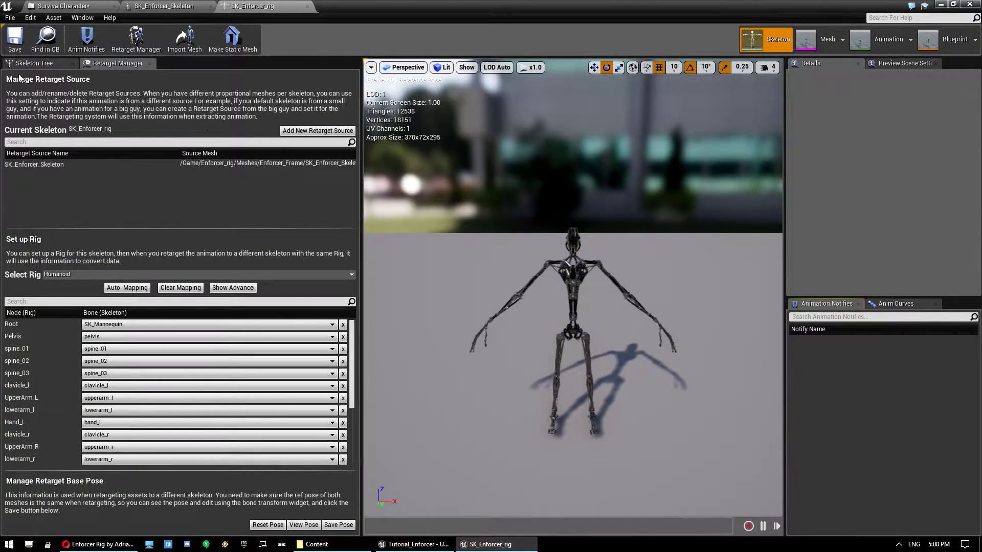
left_click(31, 63)
scroll(65, 280, "down", 3)
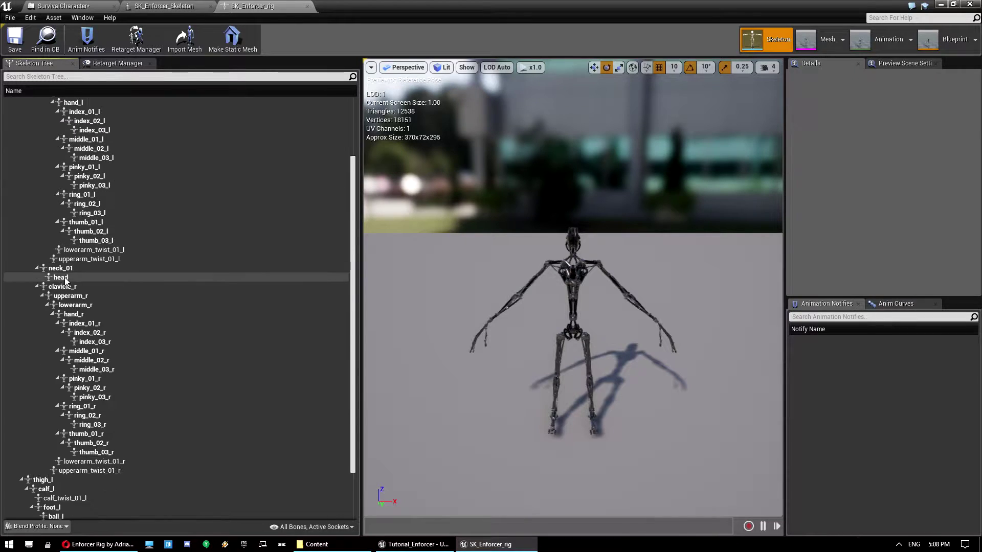
scroll(173, 316, "up", 3)
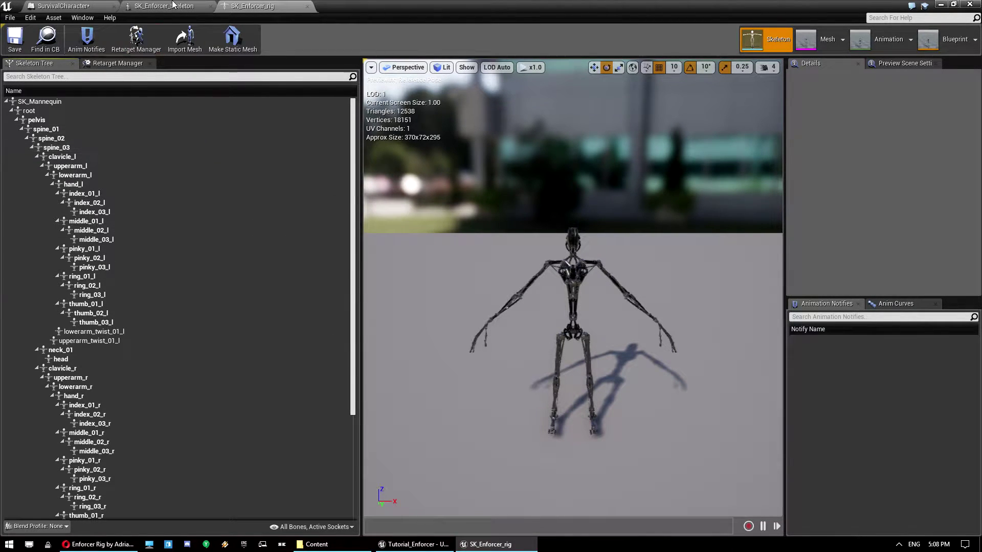
Browse to the SGT Meshes Character folder in the project content and open SK_SGT_Mannequin_Skeleton in an enlarged editor window.
double_click(431, 5)
left_click(178, 457)
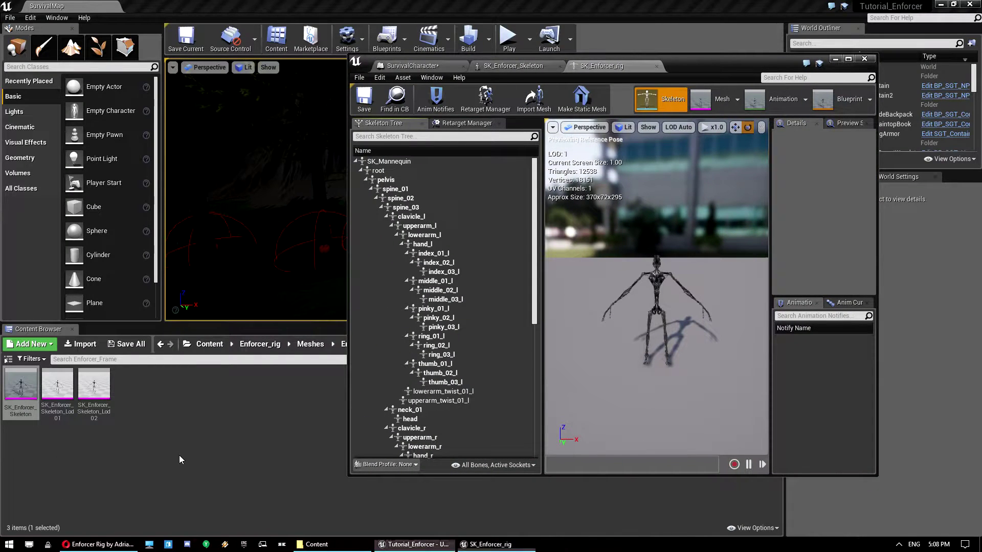
key("alt+Left")
key("alt+Left")
key("alt+Left")
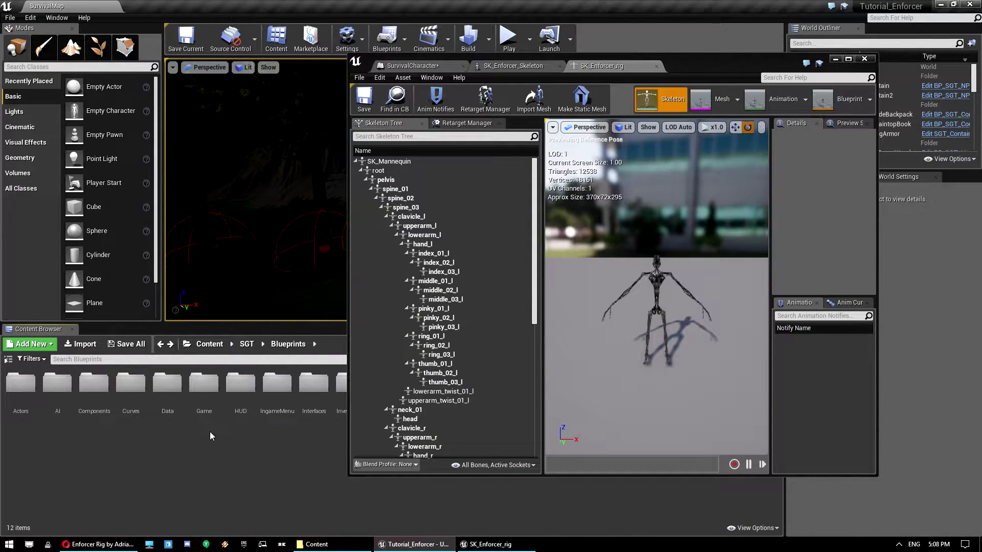
left_click(244, 344)
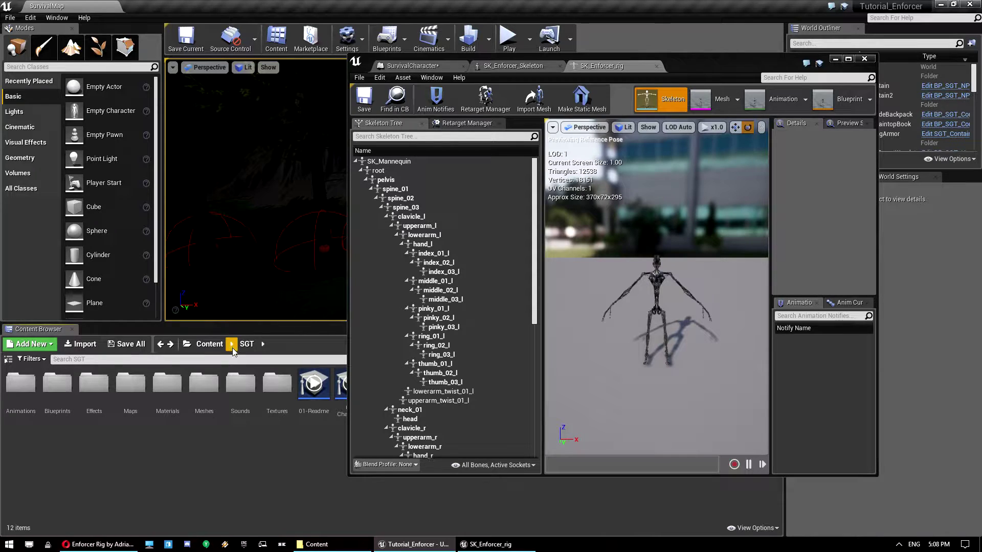
double_click(132, 384)
double_click(58, 384)
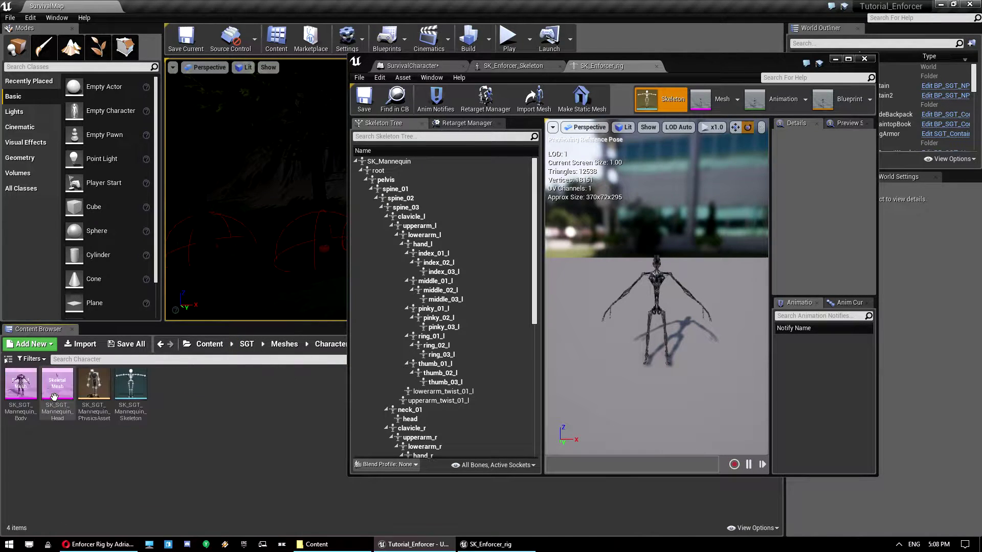
double_click(147, 386)
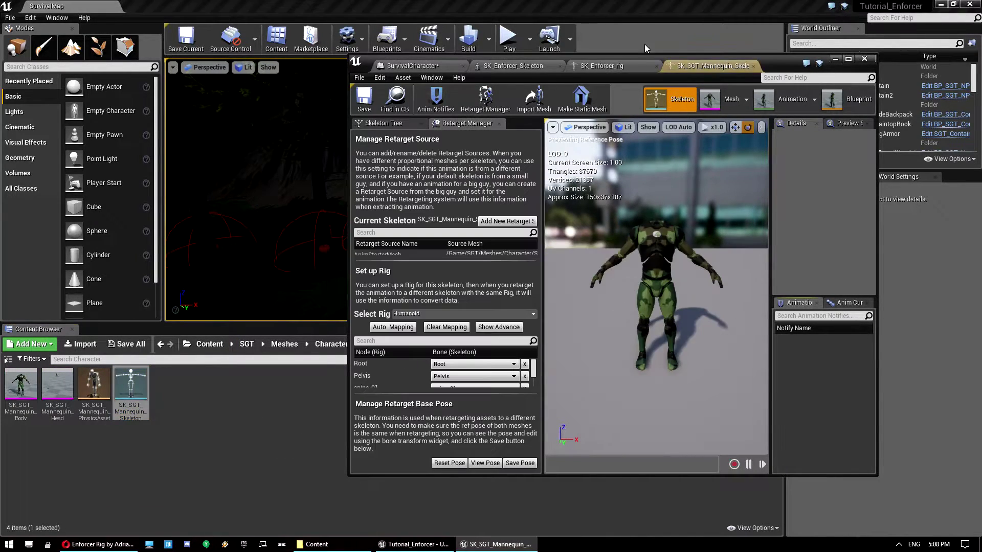
double_click(785, 62)
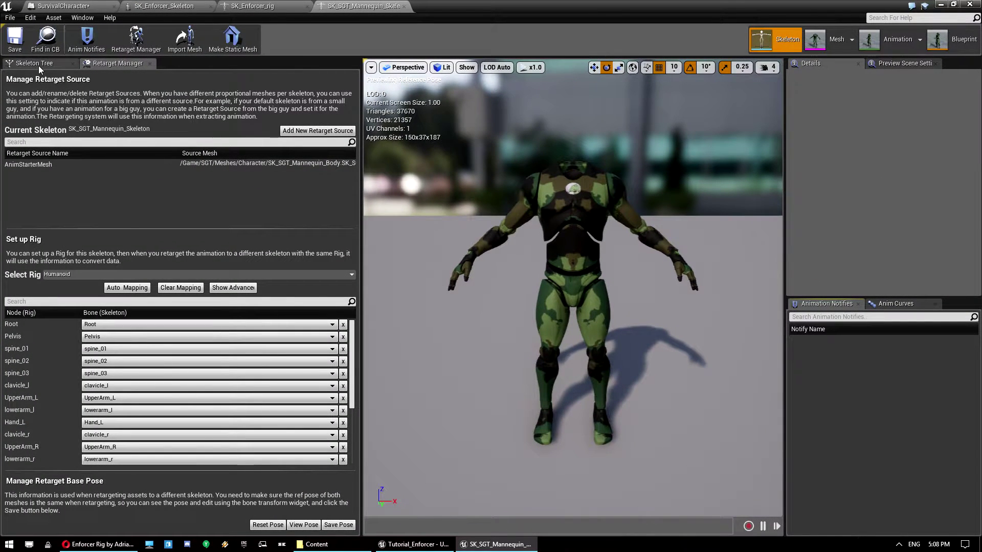
Show the mannequin's skeleton tree and collapse the finger bones under Hand_R to examine the sockets attached to that hand.
left_click(39, 66)
scroll(107, 377, "down", 3)
scroll(107, 377, "down", 1)
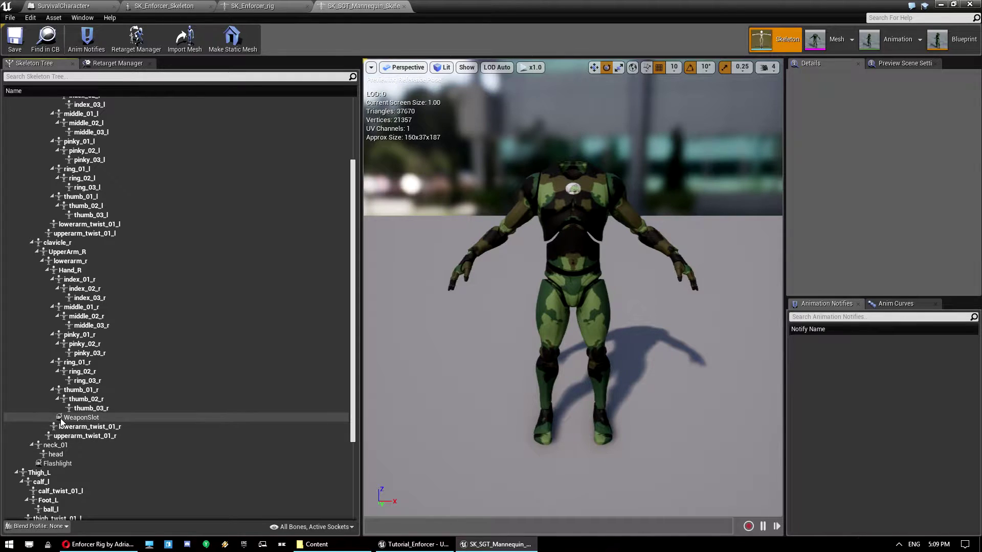
left_click(93, 397)
key("Left")
key("Left")
key("Left")
key("Left")
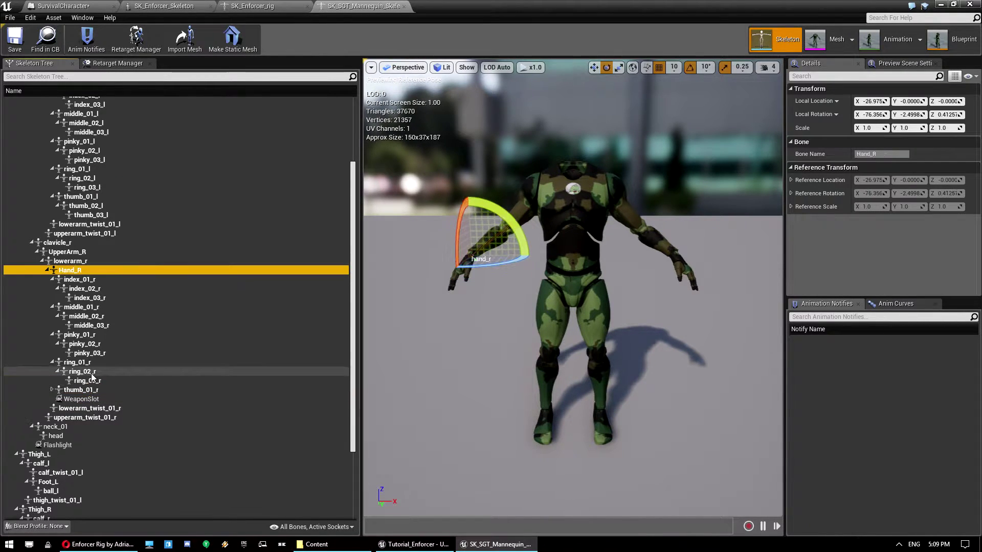
scroll(92, 377, "up", 1)
left_click(80, 305)
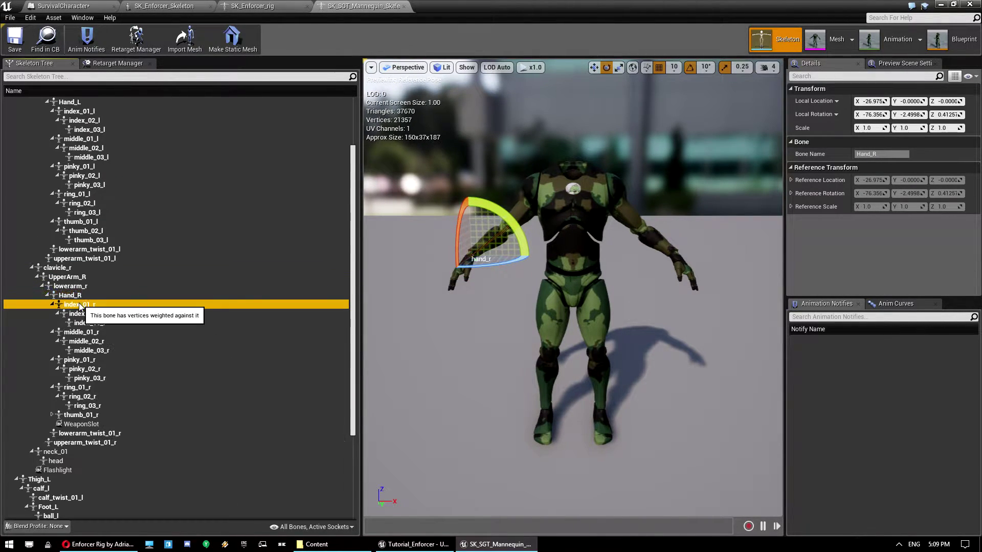
key("Left")
key("Down")
key("Left")
key("Down")
key("Left")
key("Down")
key("Left")
key("Down")
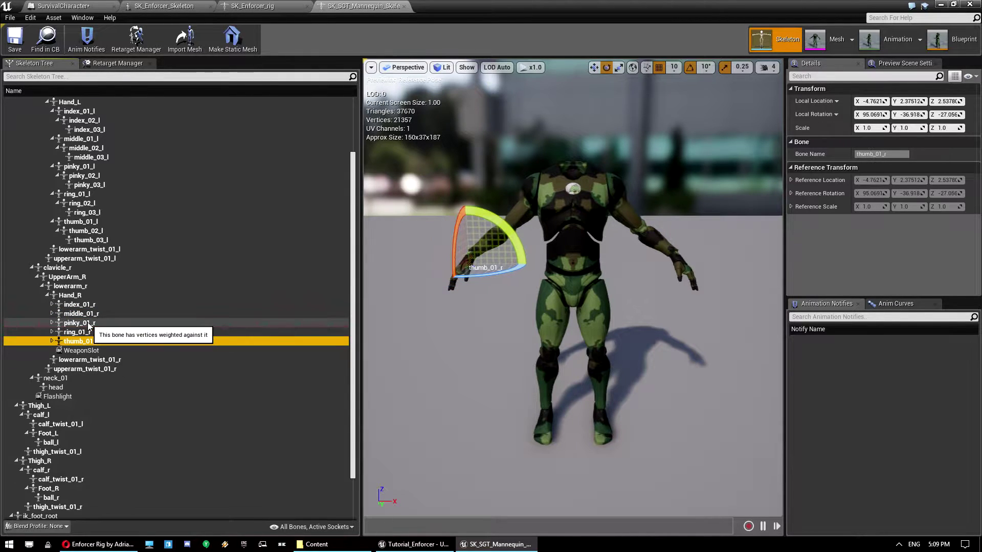
key("Up")
key("Up")
key("Up")
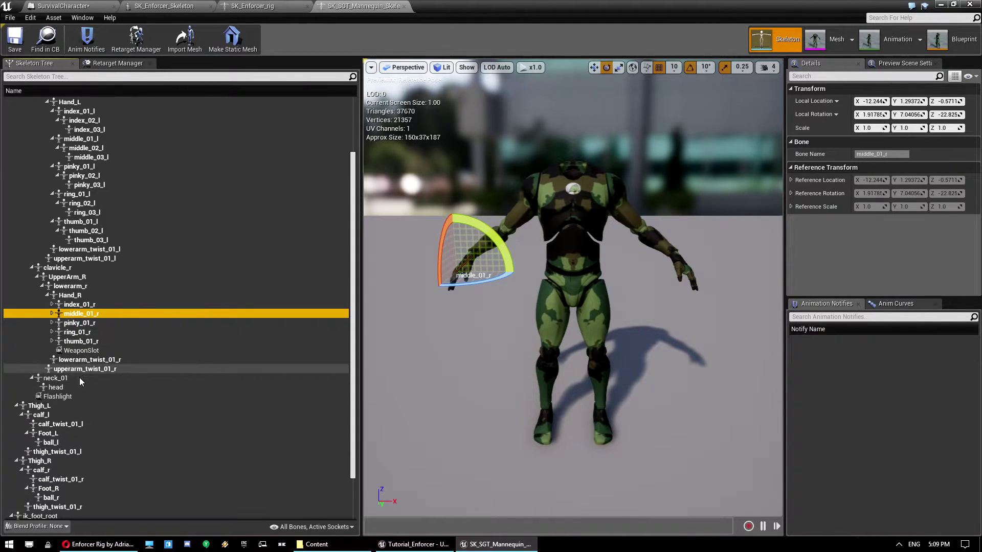
Collapse the neck, arm and clavicle branches up to spine_03 to examine which bone holds the Flashlight socket.
left_click(80, 382)
key("Up")
key("Left")
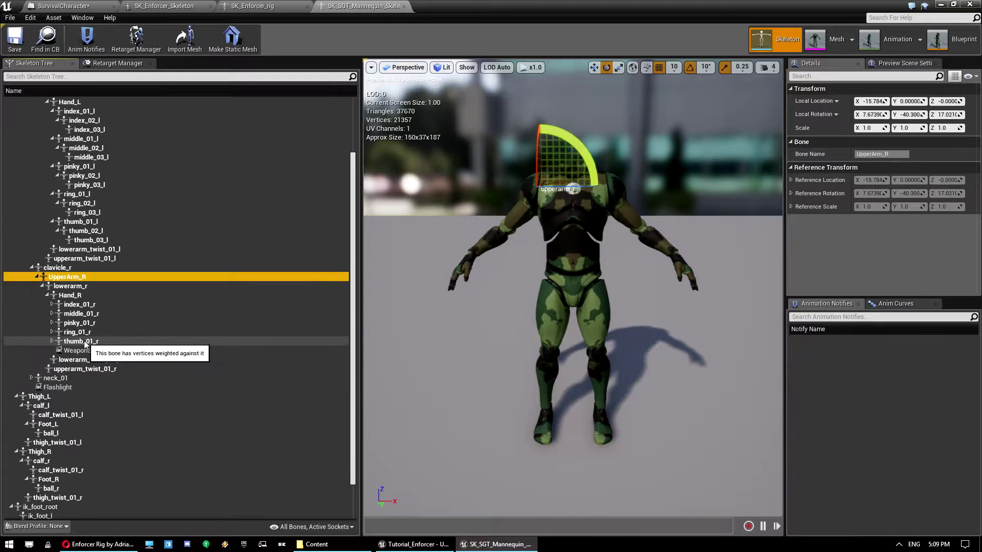
key("Left")
key("Left")
key("Left")
key("Up")
key("Left")
key("Left")
key("Left")
key("Left")
key("Left")
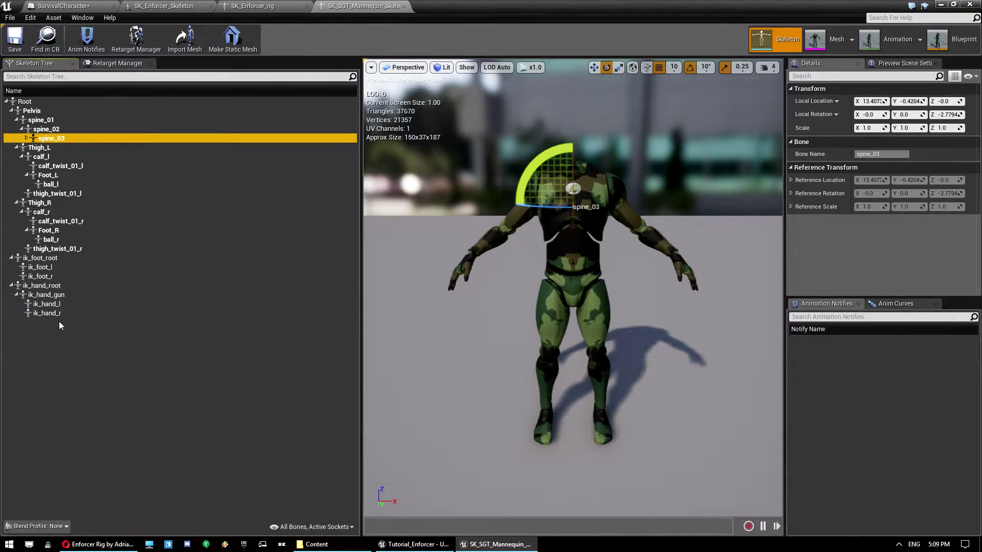
Add a socket named Flashlight to the spine_03 bone of SK_Enforcer_rig.
left_click(256, 6)
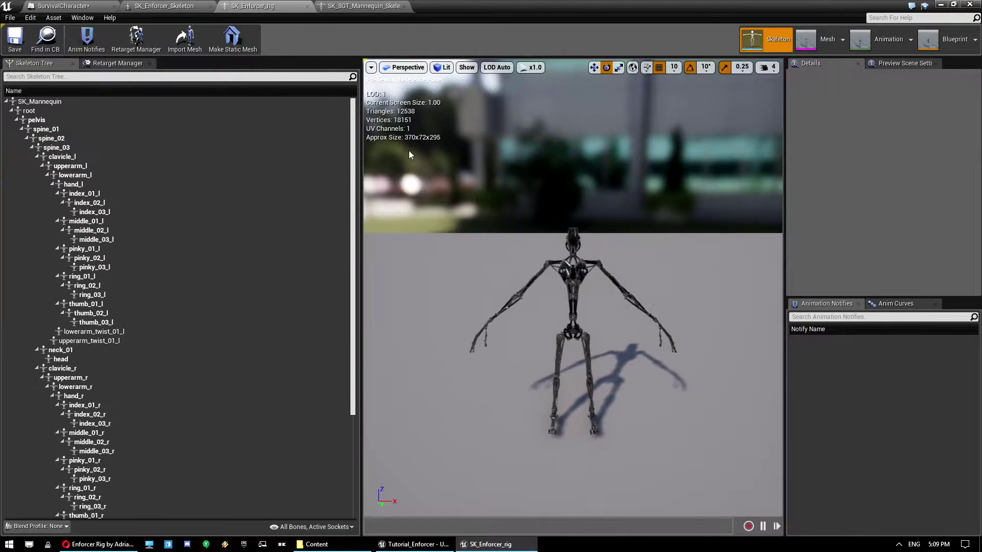
right_click(68, 149)
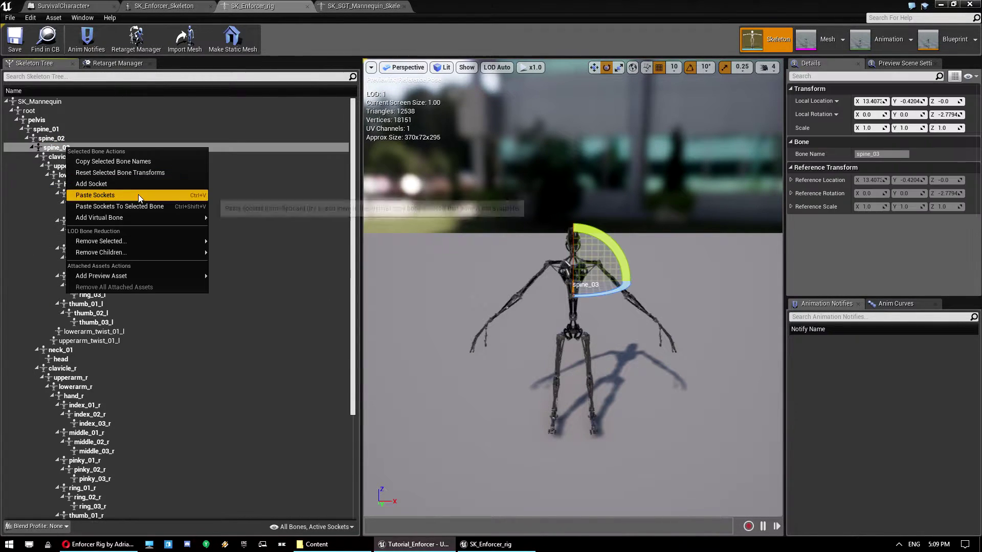
left_click(132, 184)
type("Flashlight")
key("Return")
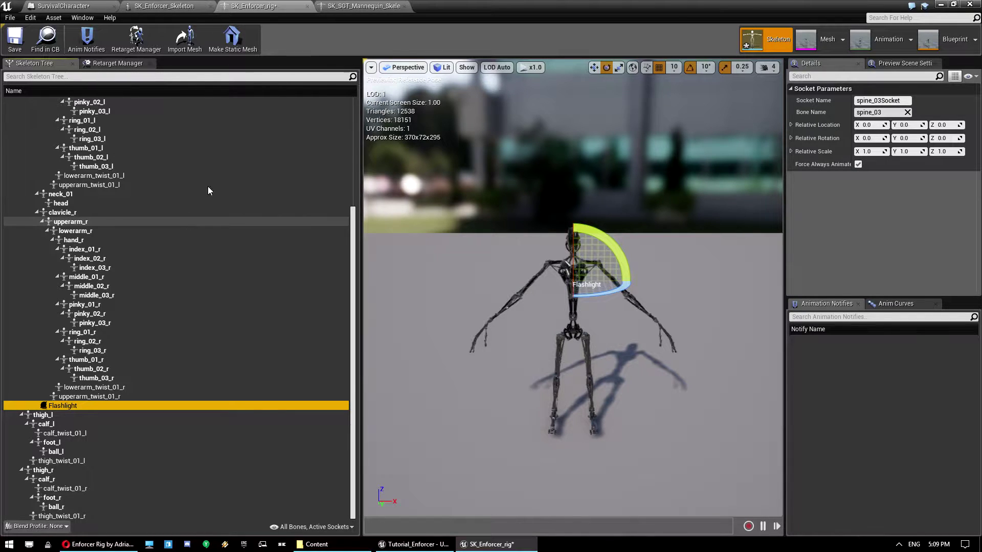
In the SGT mannequin skeleton, expand the spine_03 and clavicle_r branches and inspect the WeaponSlot socket under Hand_R.
left_click(363, 5)
left_click(68, 153)
left_click(63, 140)
double_click(66, 147)
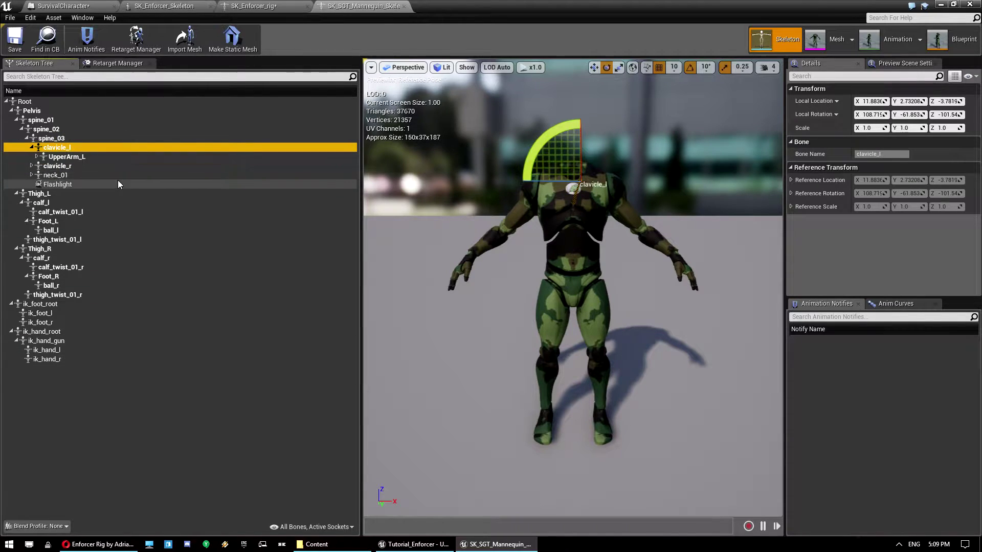
left_click(78, 164)
key("Right")
key("Right")
key("Right")
key("Right")
key("Right")
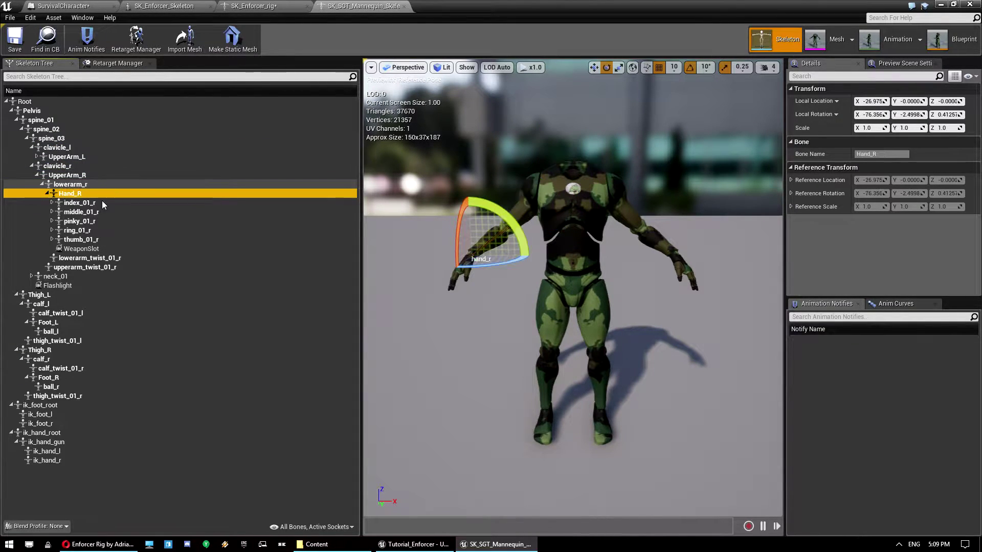
left_click(103, 249)
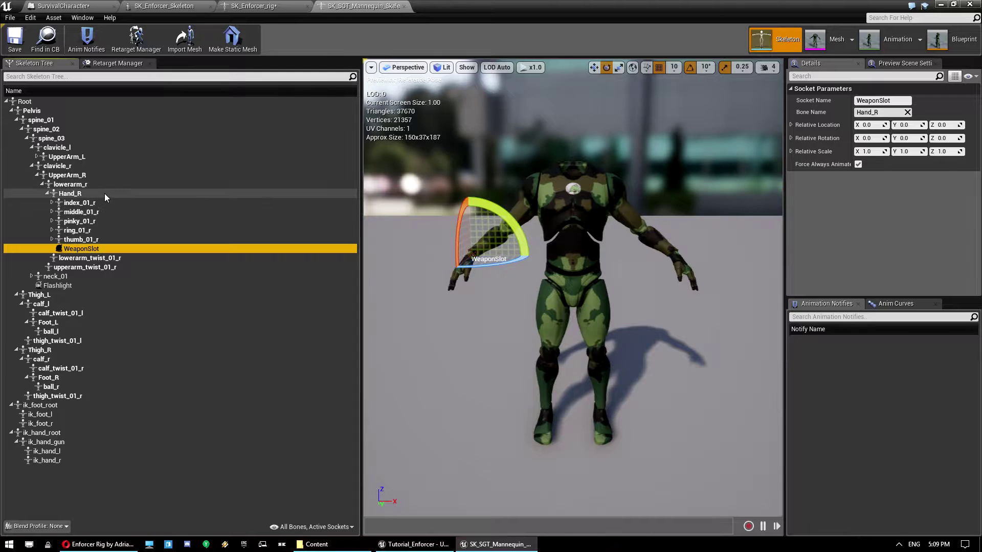
Add a socket named WeaponSocket to the hand_r bone of SK_Enforcer_rig.
left_click(271, 6)
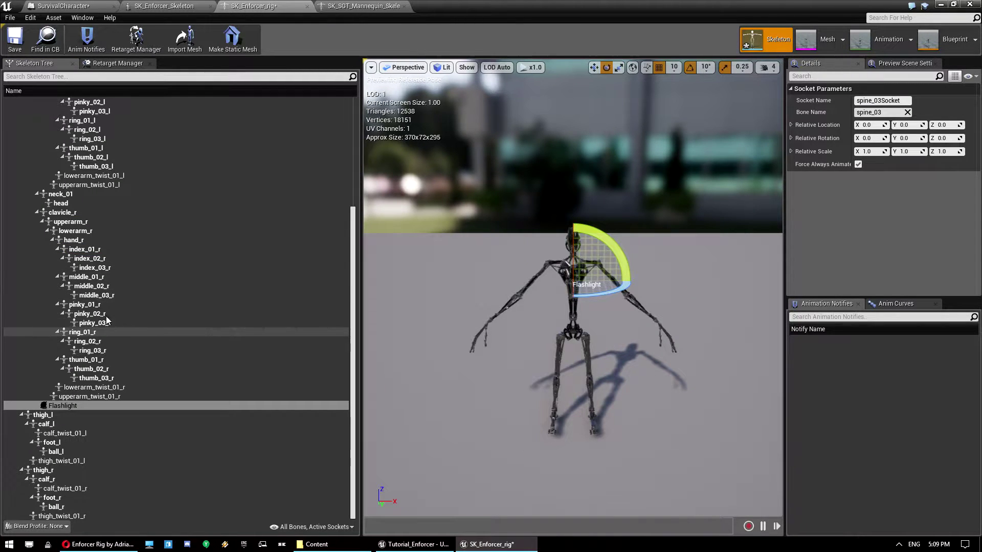
left_click(73, 240)
right_click(73, 241)
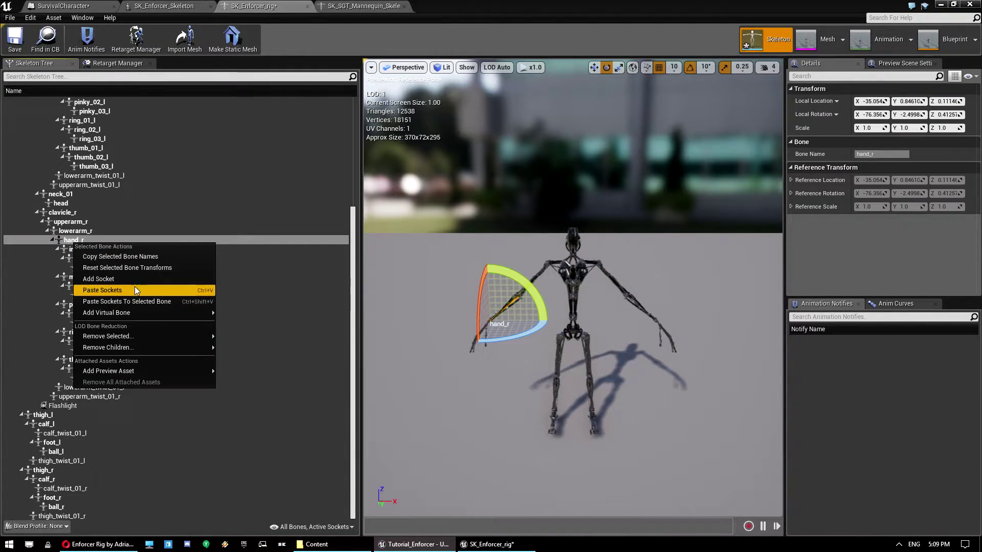
left_click(131, 282)
type("Wea")
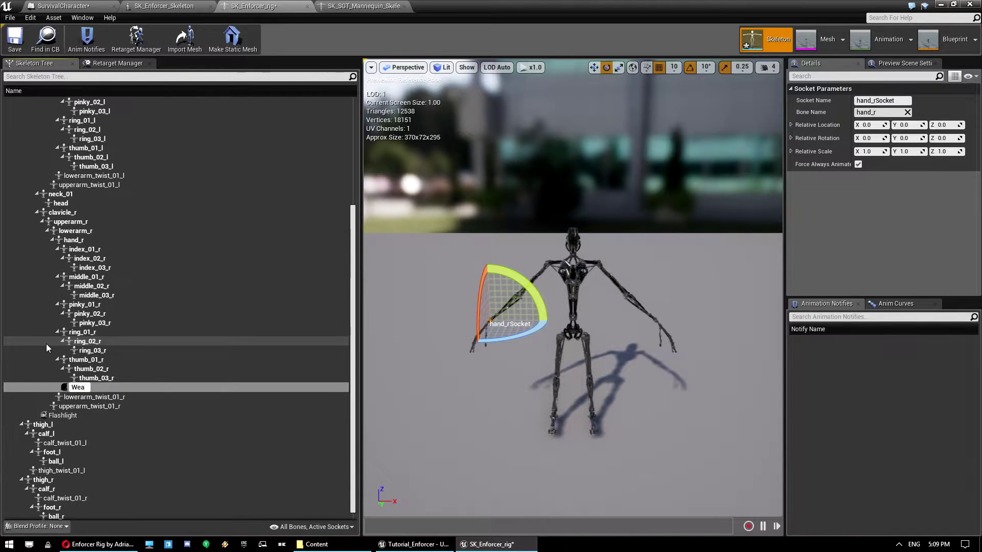
type("ponSocket")
key("Return")
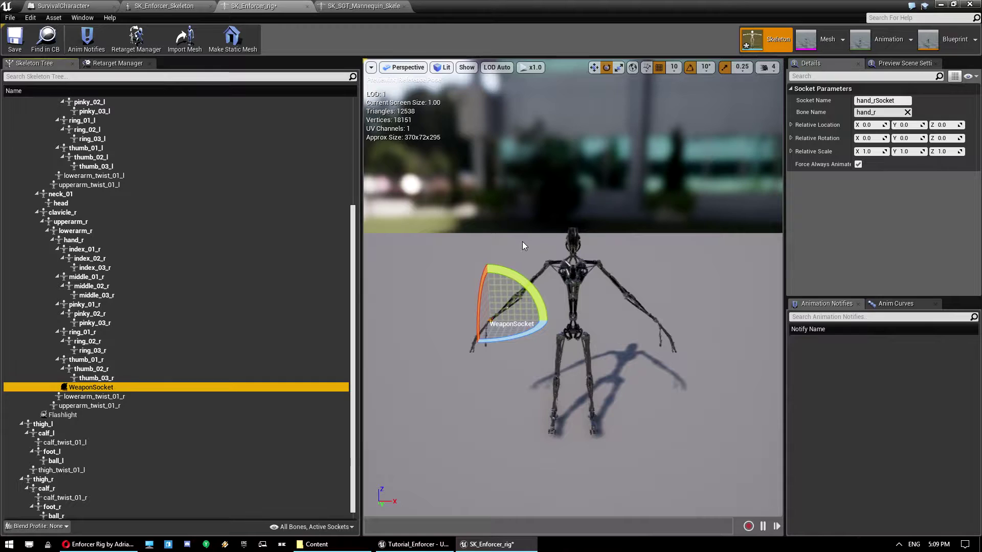
Attach the SM_SGT_Flashlight mesh as a preview asset to the Flashlight socket and focus the view on it.
left_click(112, 412)
right_click(112, 412)
mouse_move(185, 495)
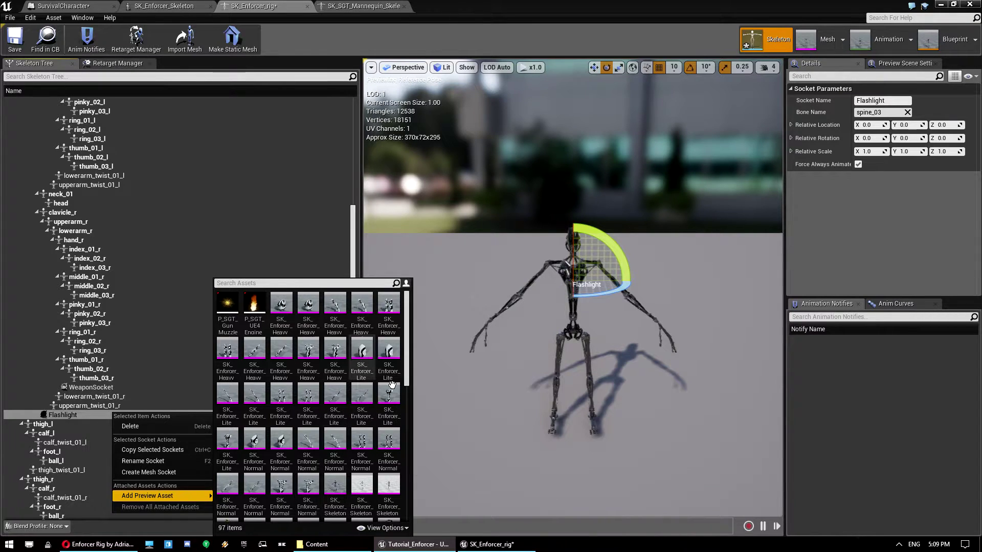
scroll(363, 392, "down", 3)
scroll(363, 393, "down", 3)
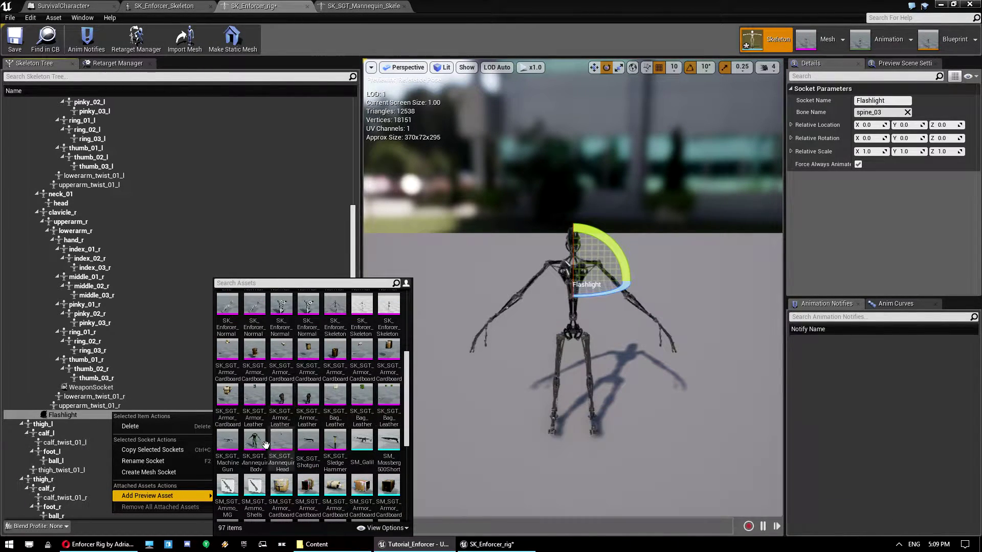
scroll(360, 439, "up", 2)
scroll(383, 437, "down", 8)
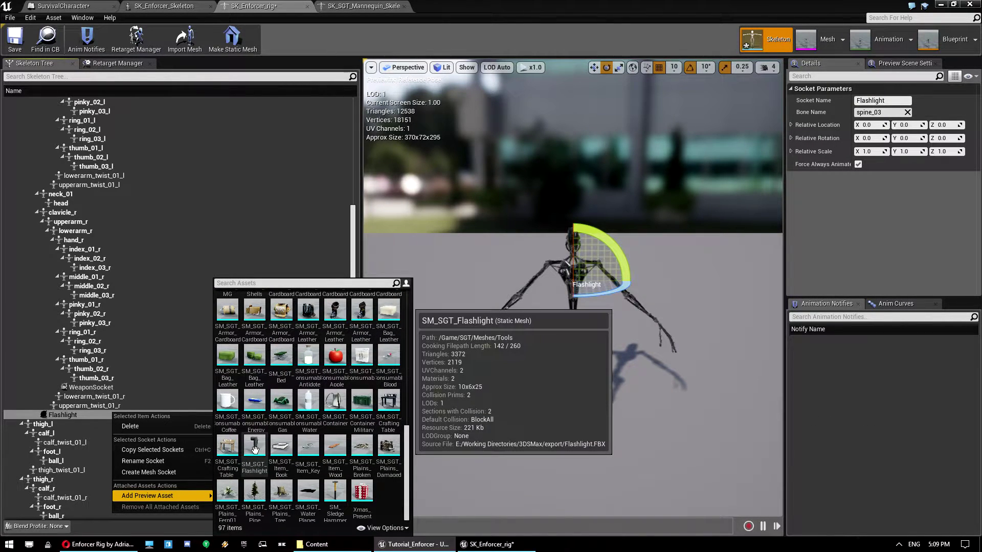
left_click(255, 448)
key("f")
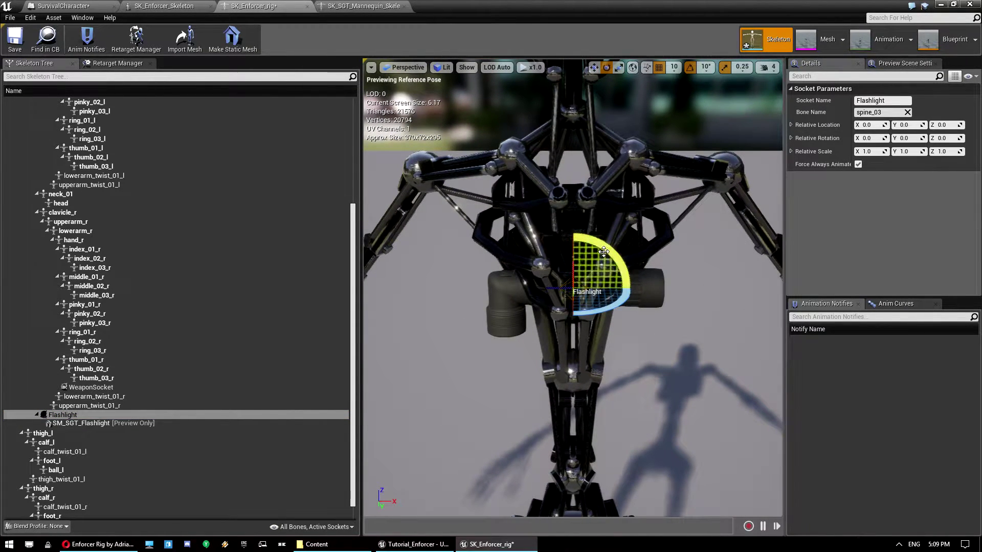
Rotate the Flashlight socket to about X 90, Y 9.48, Z -80.5 so the flashlight stands upright facing forward.
left_click_drag(602, 251, 581, 205)
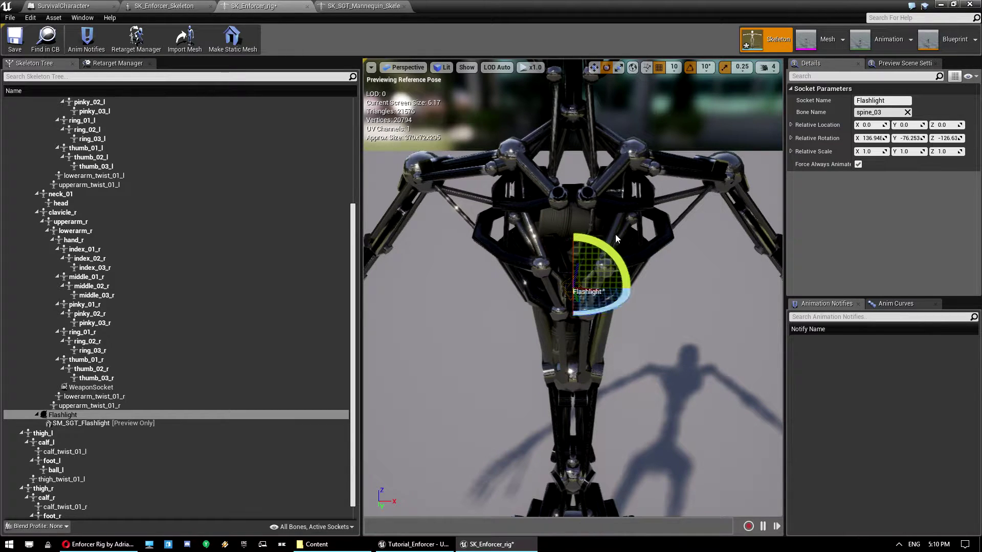
left_click_drag(625, 256, 611, 252)
left_click_drag(603, 309, 601, 310)
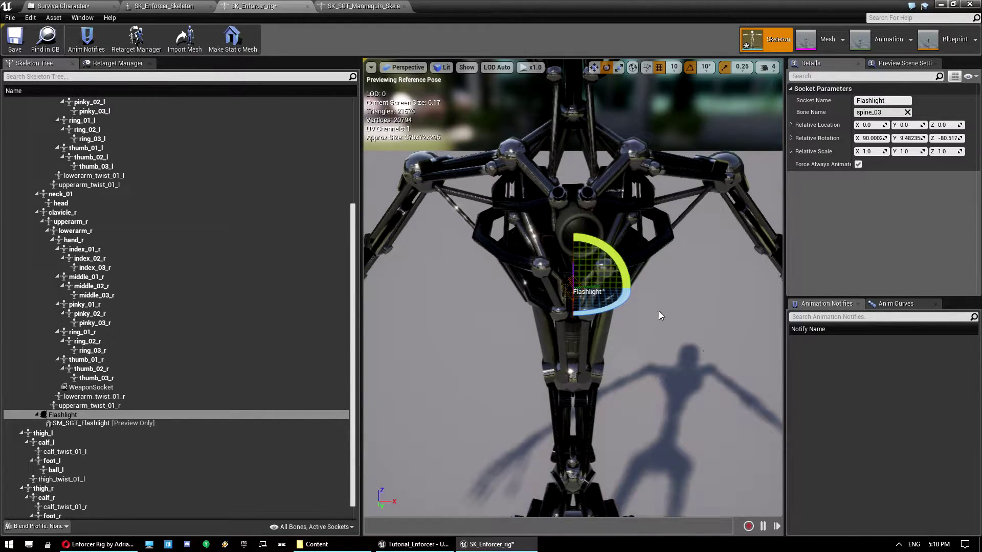
Move the Flashlight socket in front of the torso to about X -1.28, Y 7.69, Z -2.5 and scale it to 0.8.
left_click_drag(661, 317, 657, 355, "alt")
key("w")
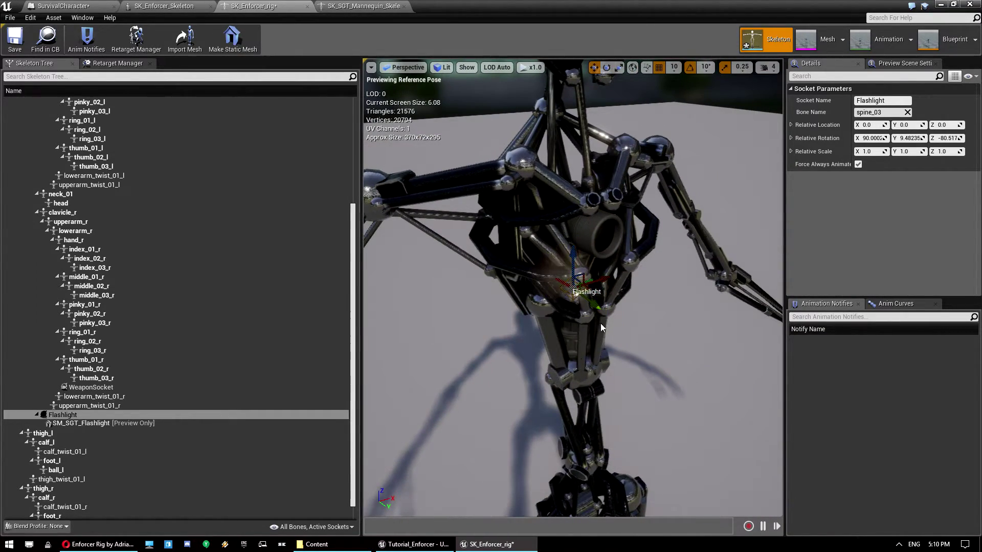
left_click_drag(599, 310, 639, 341)
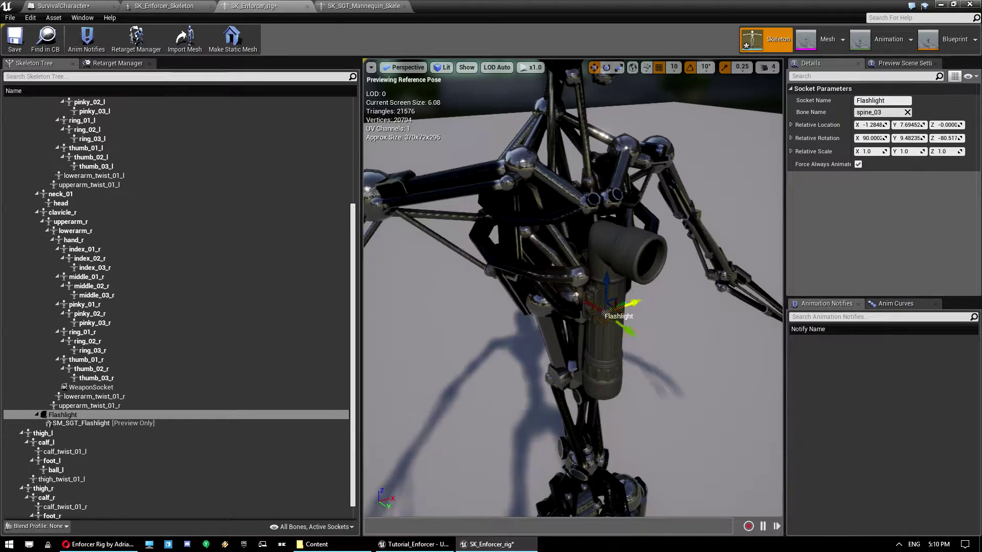
left_click_drag(636, 303, 440, 315)
left_click_drag(712, 309, 780, 327, "alt")
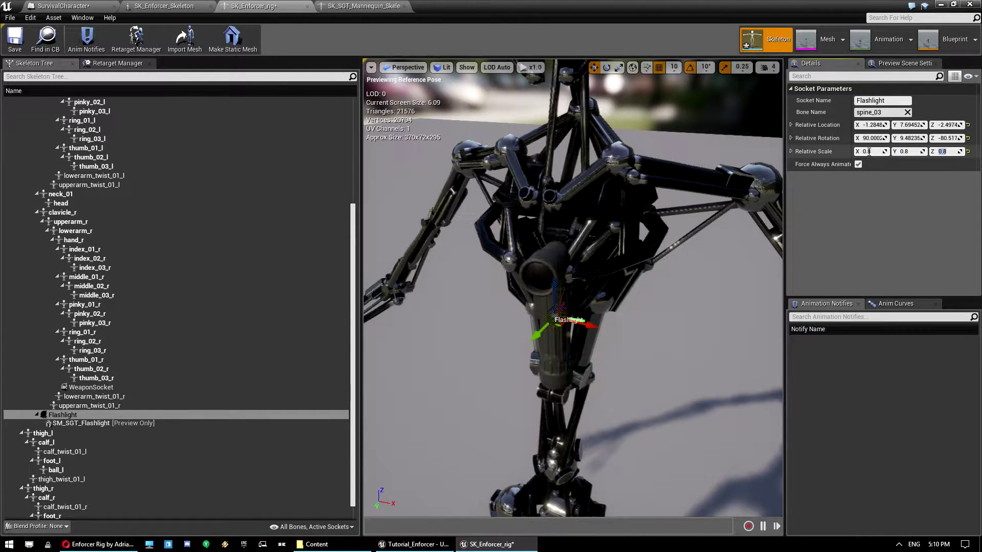
Raise the Flashlight socket to about X 7.25, Y 9.12, shift it sideways onto the rig's left chest, and deselect it.
left_click_drag(552, 281, 546, 209)
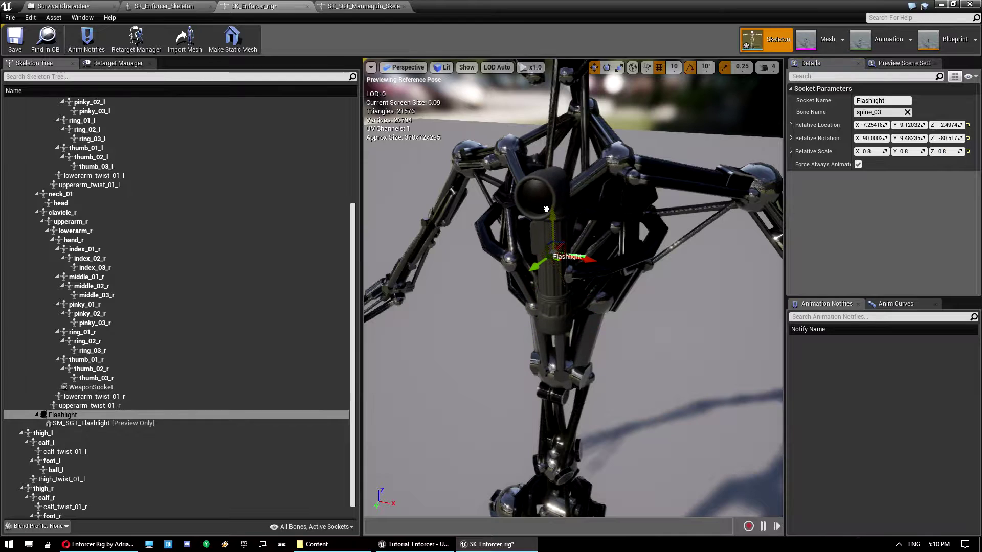
left_click_drag(595, 264, 756, 232)
left_click_drag(660, 261, 677, 244, "alt")
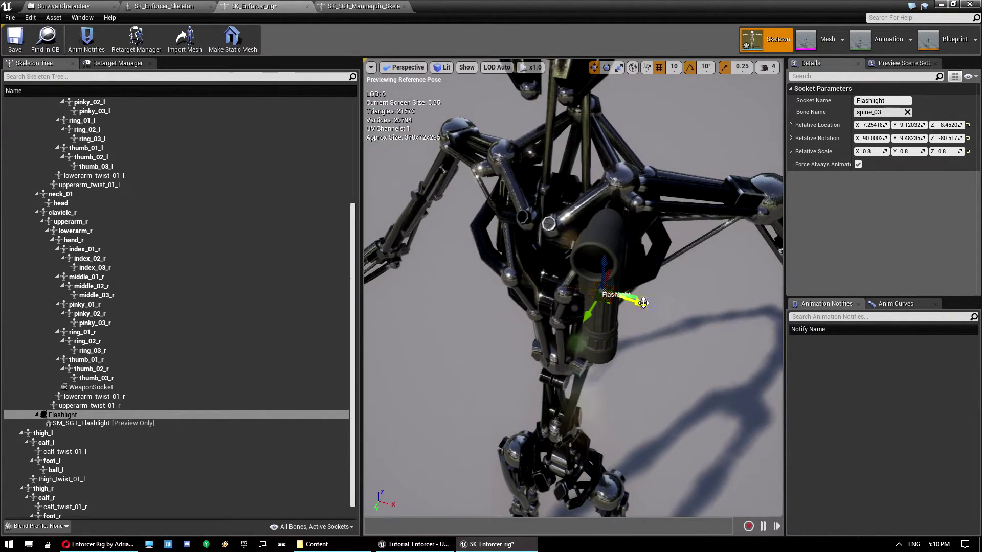
left_click_drag(643, 303, 629, 300)
left_click_drag(688, 331, 762, 330, "alt")
left_click(690, 336)
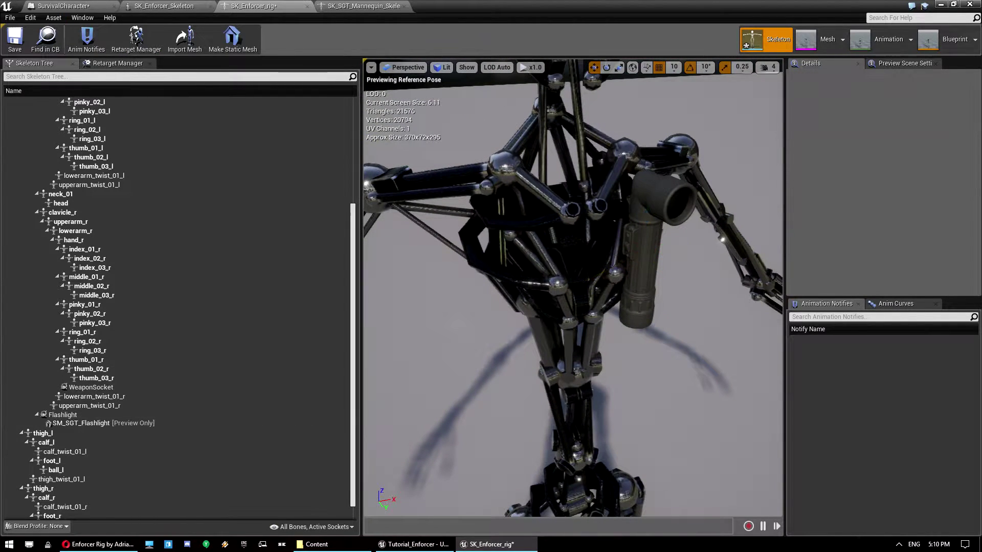
Save the Enforcer rig skeleton, switch to the SurvivalCharacter blueprint and check the Flashlight component's settings.
left_click(14, 39)
left_click(62, 5)
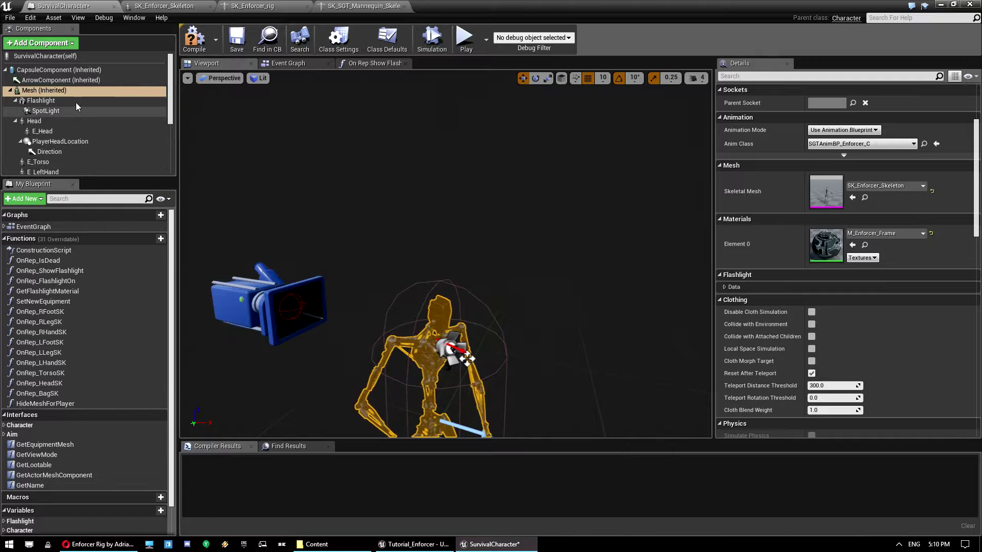
left_click(77, 103)
scroll(858, 180, "up", 2)
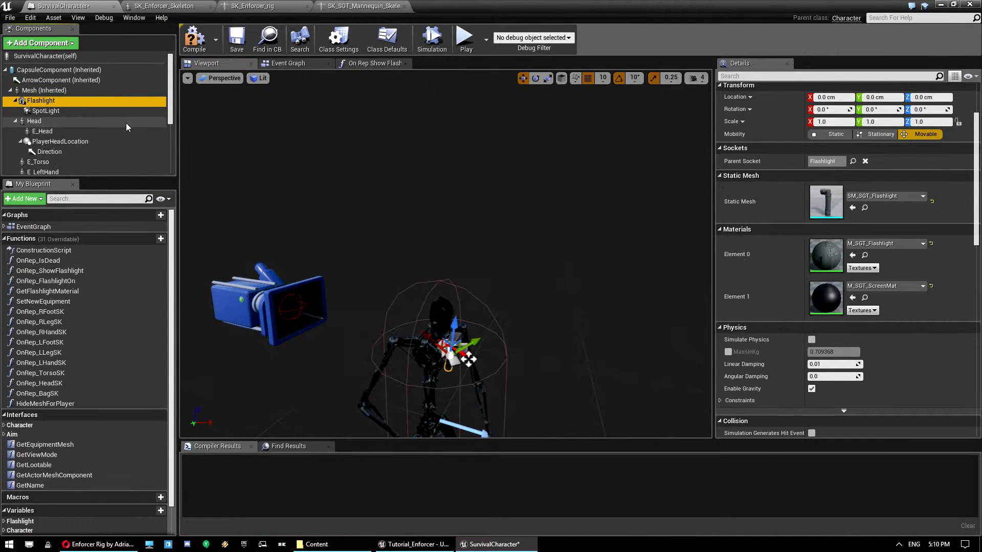
scroll(126, 123, "down", 3)
scroll(126, 123, "up", 3)
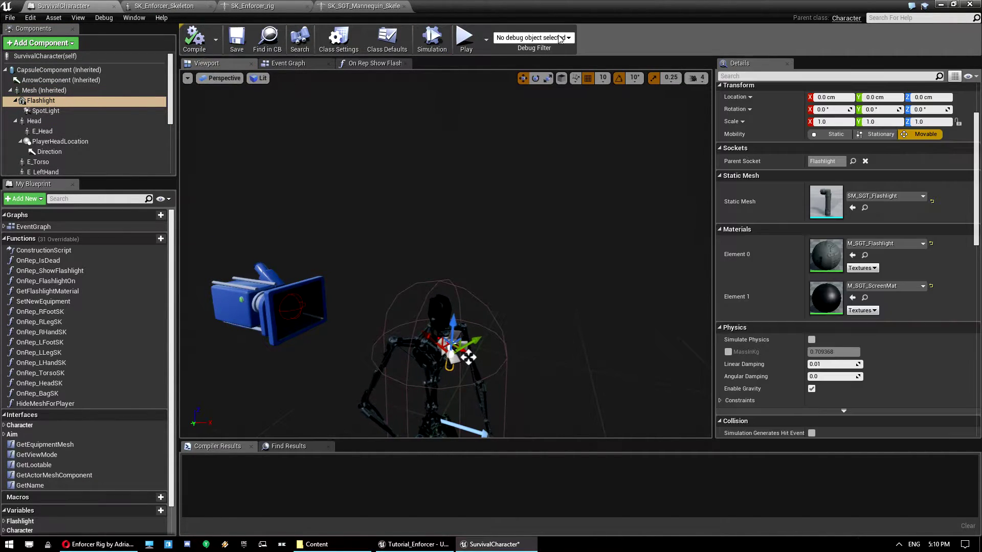
Save the SurvivalCharacter blueprint and play-test the character's movement in a separate game preview window.
key("ctrl+s")
left_click(486, 39)
left_click(529, 93)
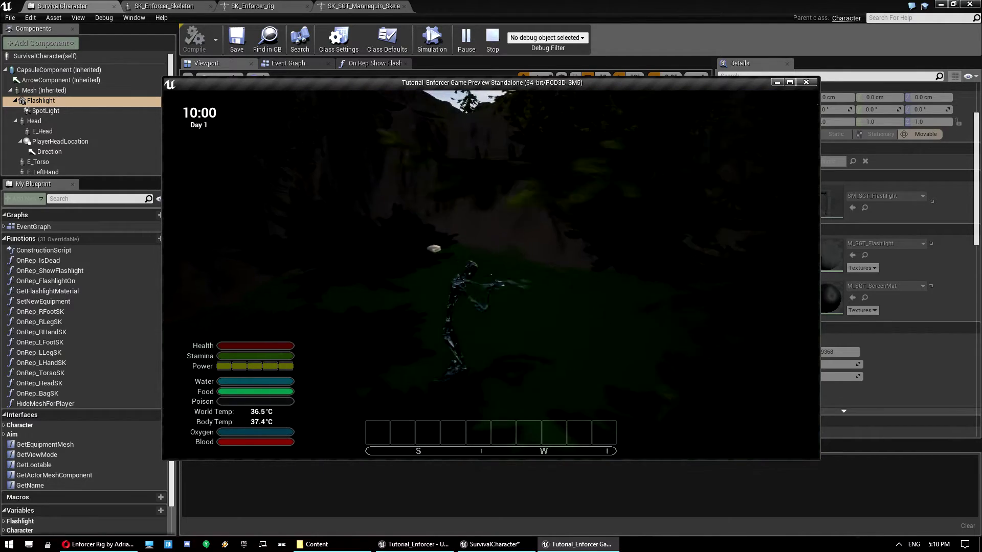
key("w")
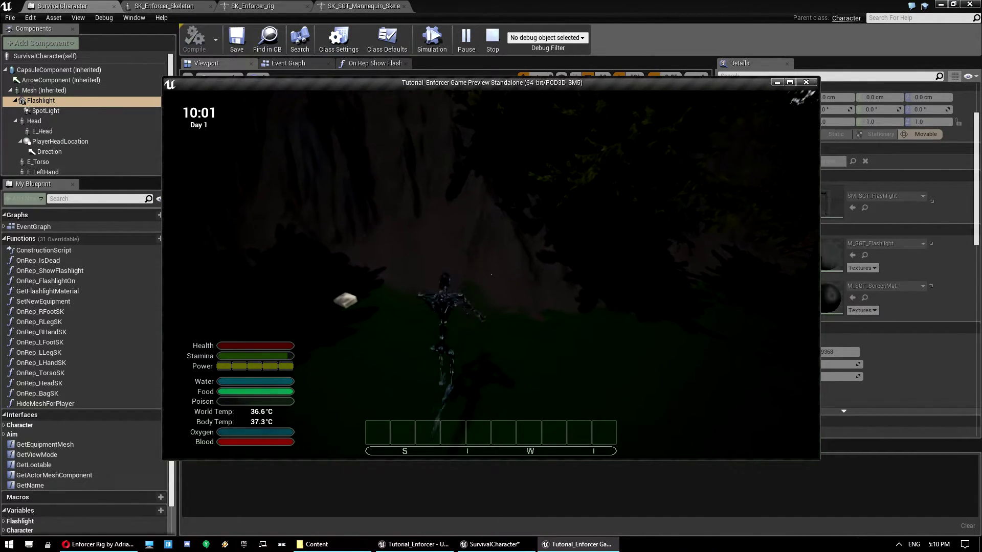
key("z")
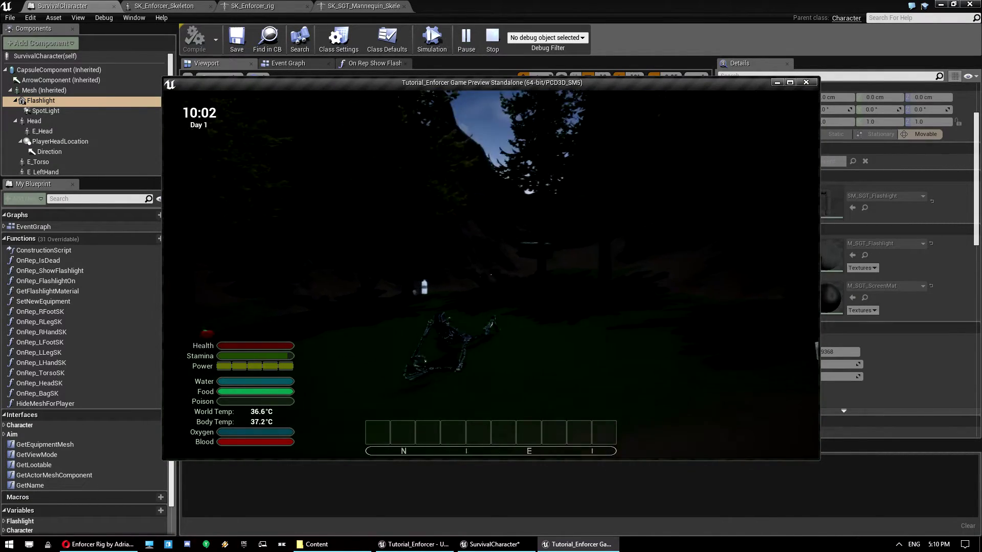
key("Escape")
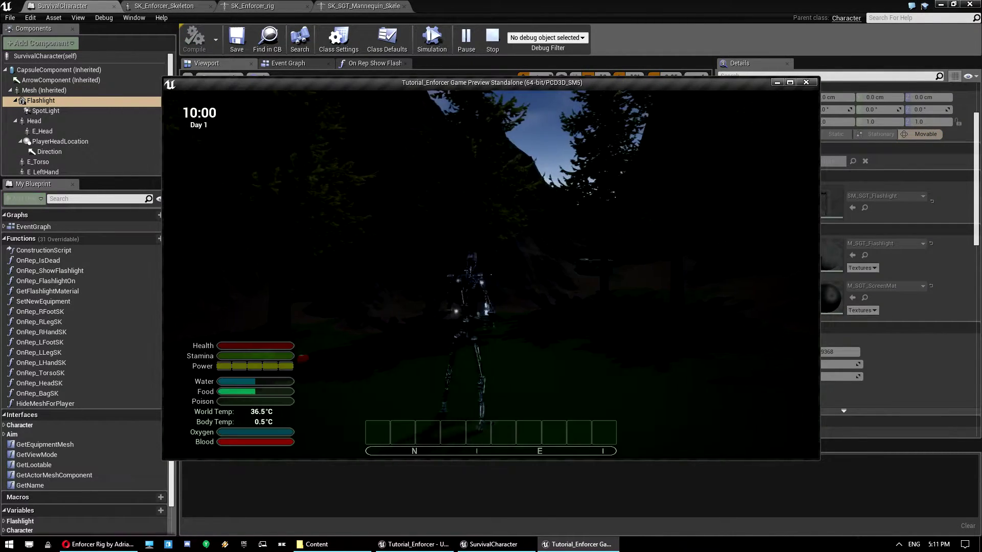
Play-test the character in first-person view while walking forward, and end the preview.
key("v")
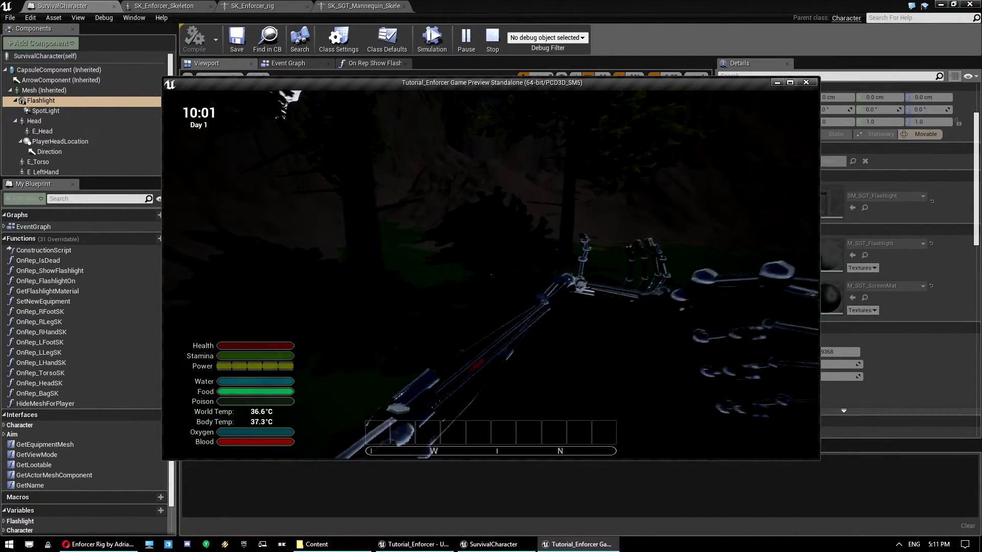
key("w")
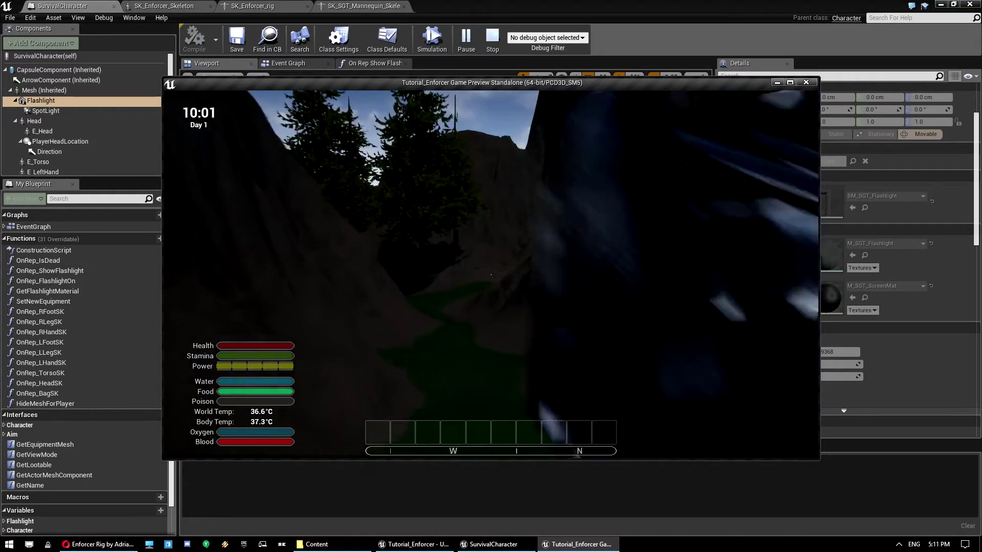
key("Escape")
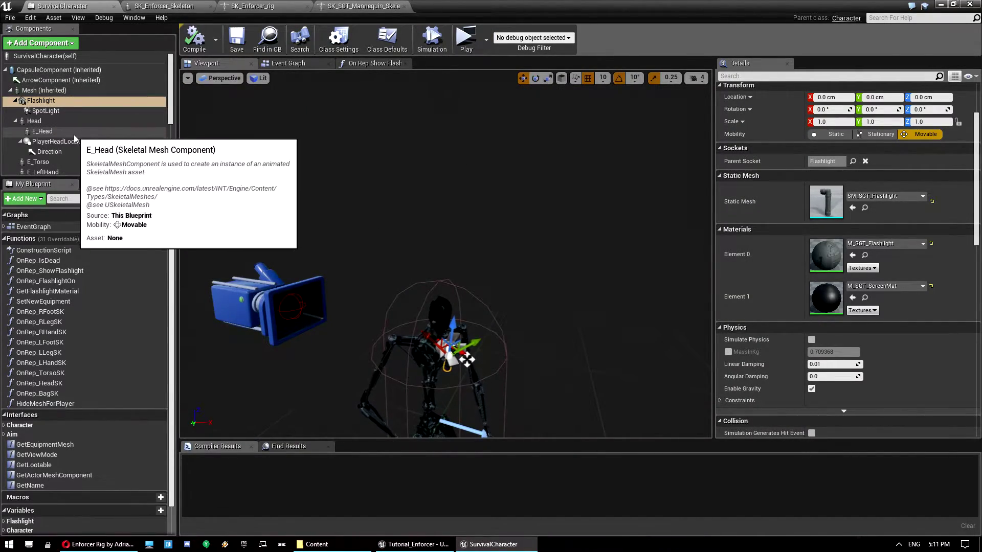
Set the Head component's parent socket to the head bone and play-test the character.
scroll(74, 133, "down", 2)
scroll(69, 111, "up", 2)
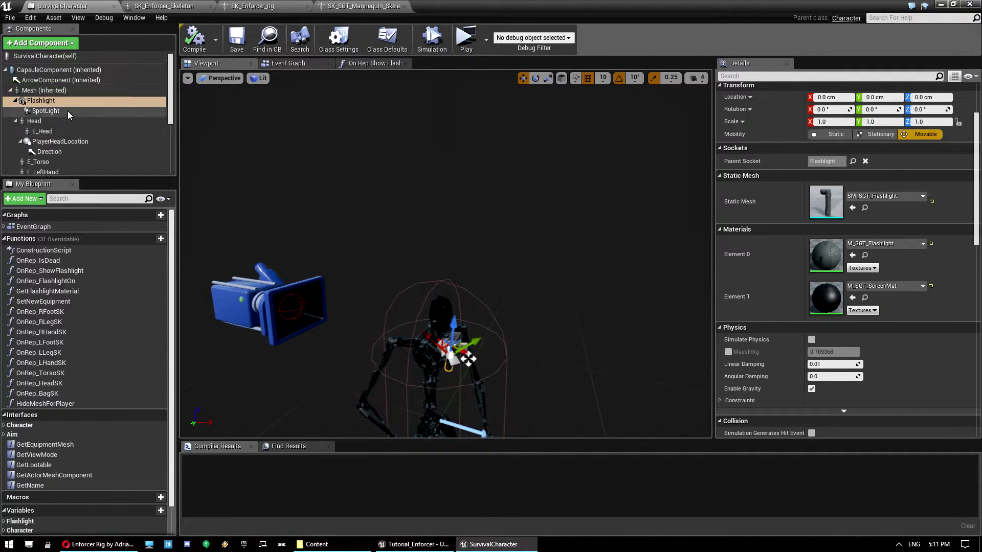
left_click(45, 111)
left_click(34, 121)
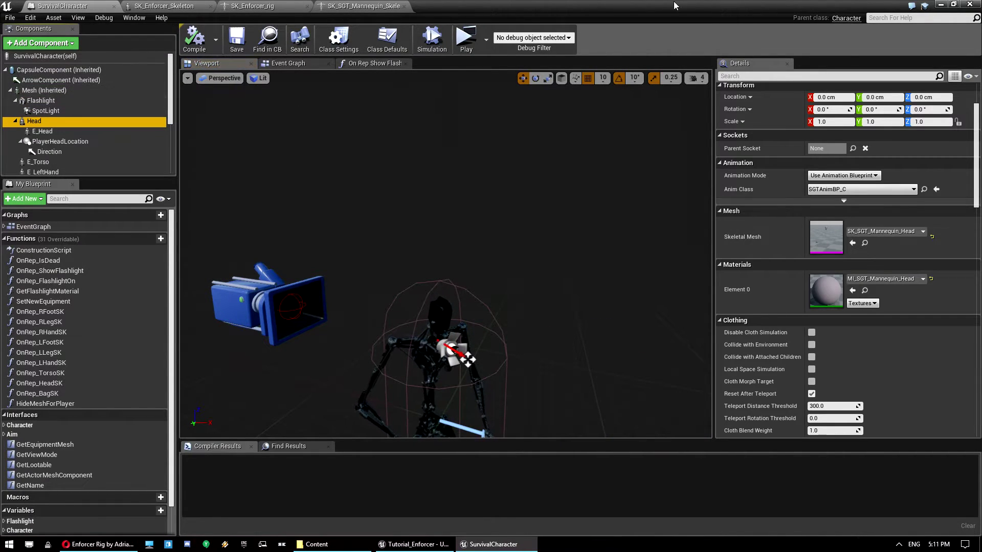
left_click(853, 148)
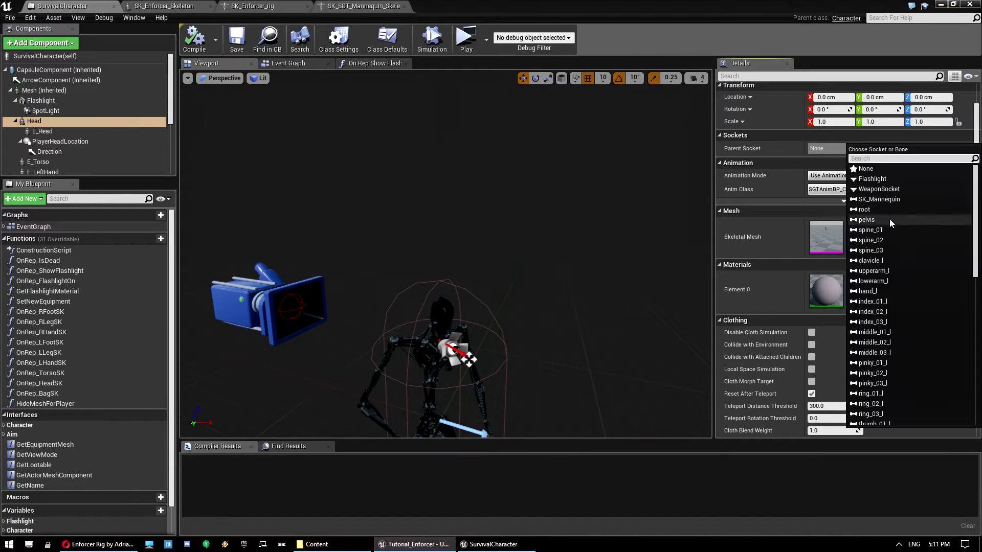
scroll(899, 305, "down", 4)
scroll(898, 316, "down", 4)
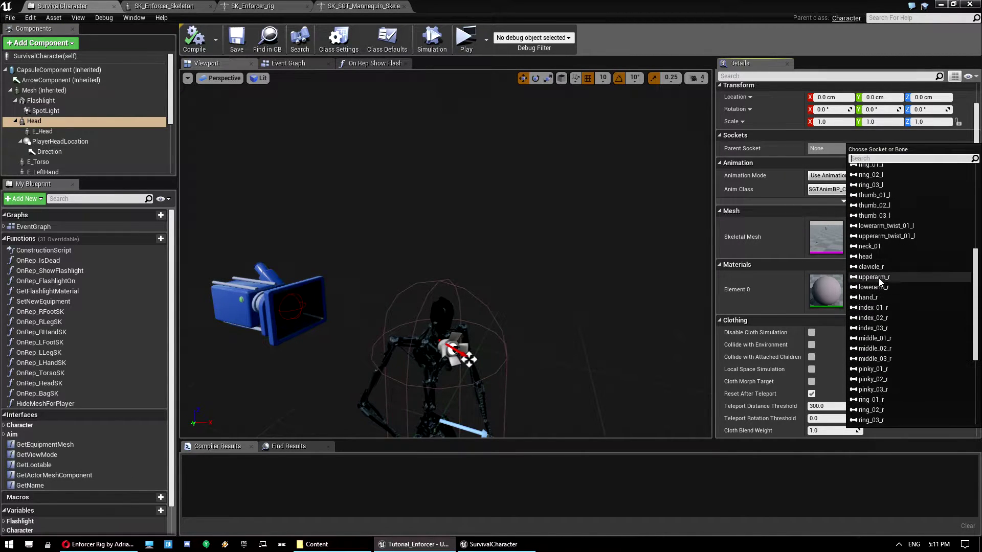
left_click(866, 257)
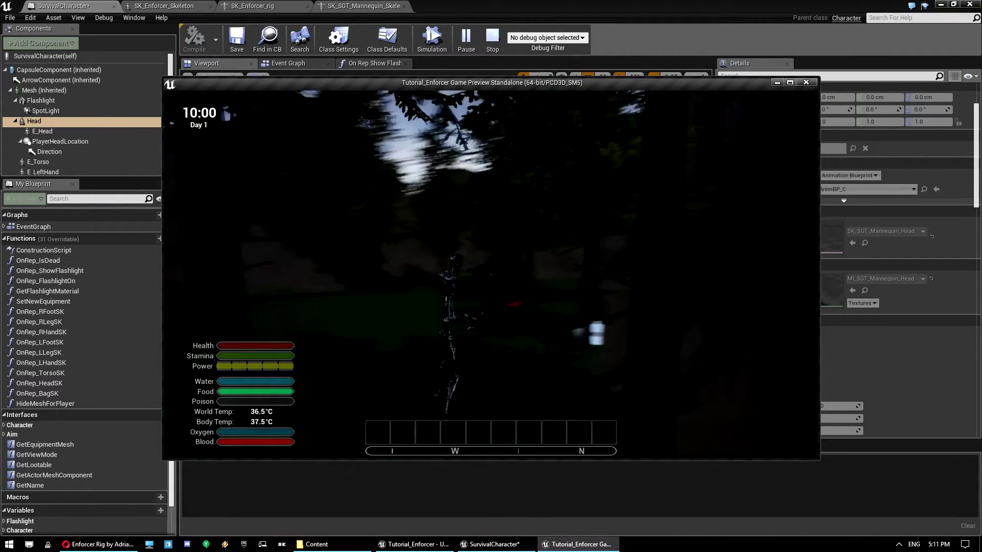
key("w")
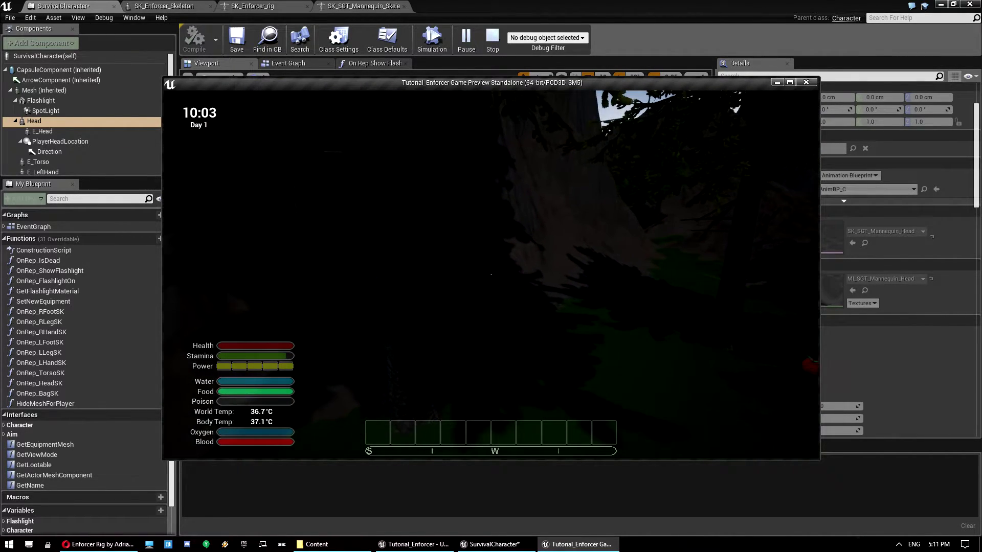
key("Escape")
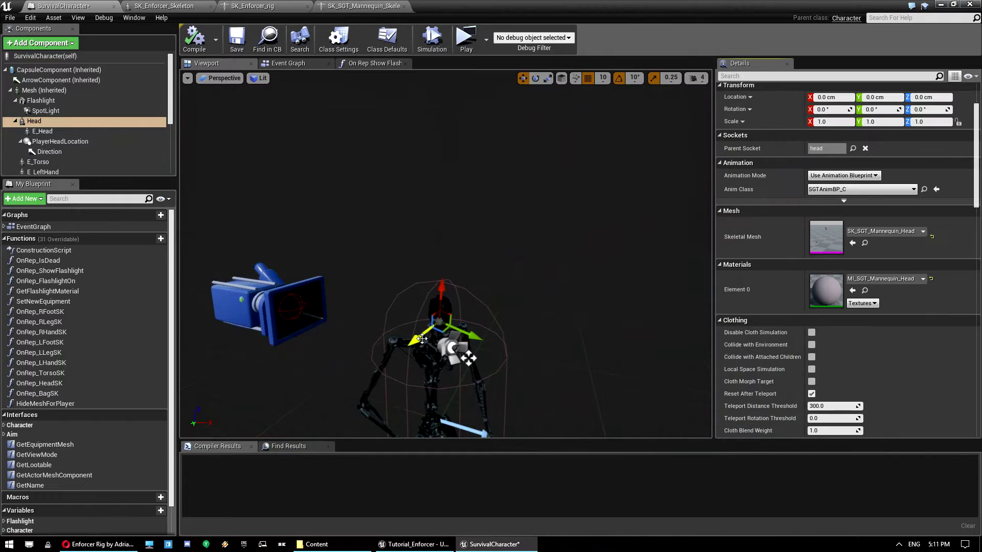
Clear the parent socket of the PlayerHeadLocation component and play-test the first-person view.
left_click(84, 142)
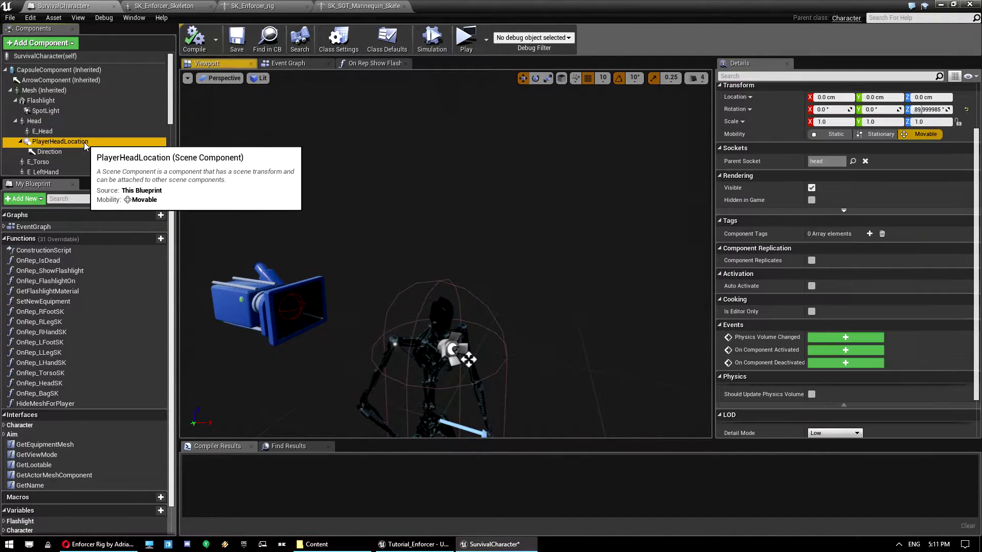
left_click(865, 161)
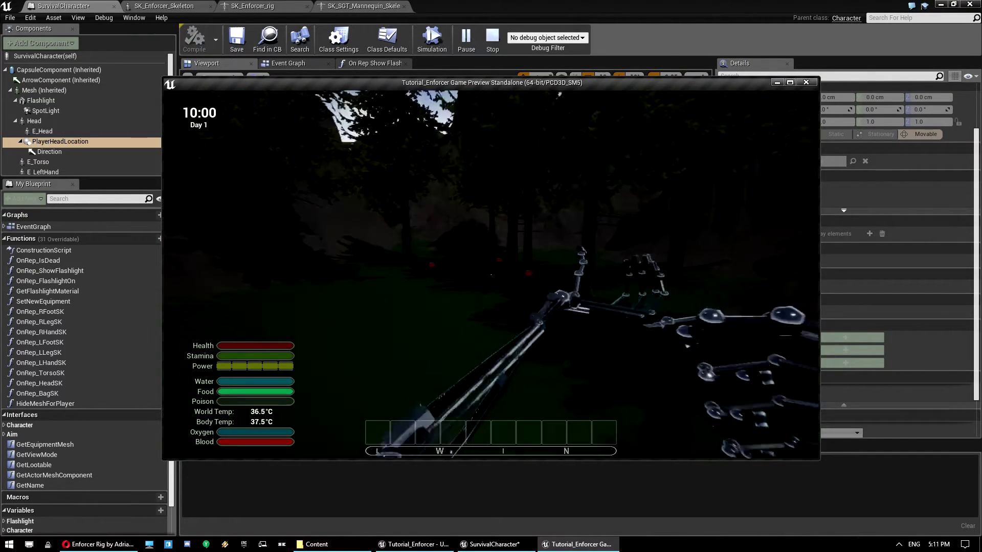
key("Escape")
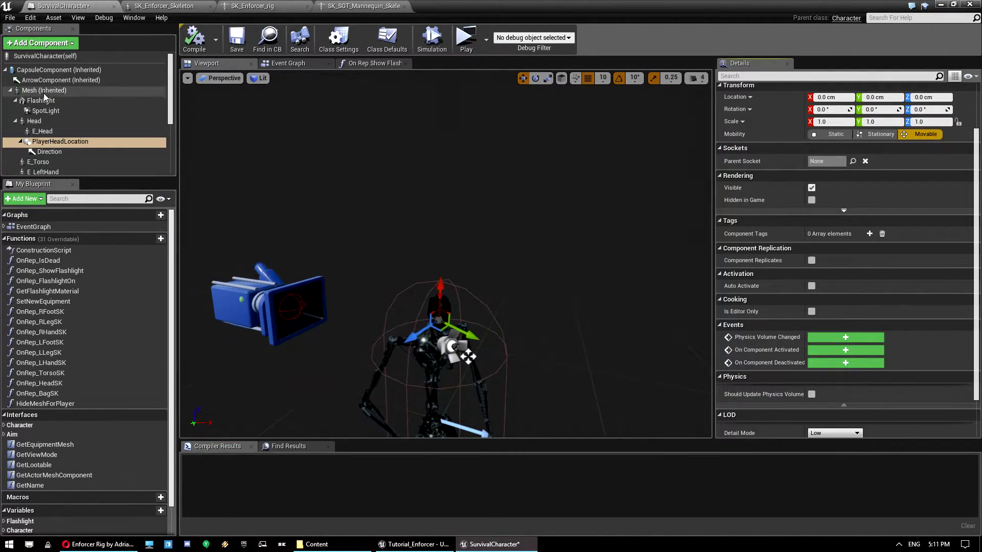
Try shifting the CameraBoom forward to X 15.99 cm and 25.99 cm, play-testing the first-person view each time.
scroll(46, 102, "down", 5)
left_click(41, 145)
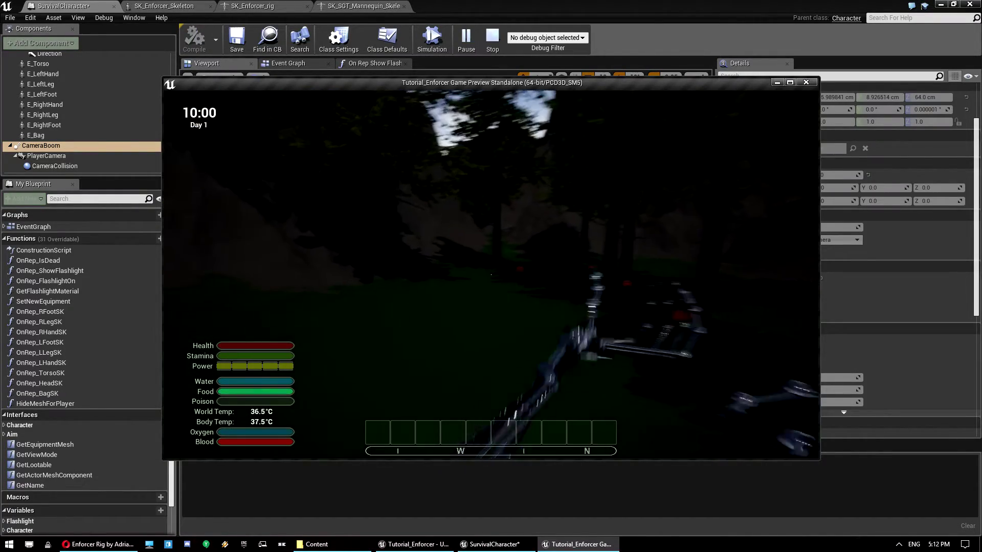
key("Escape")
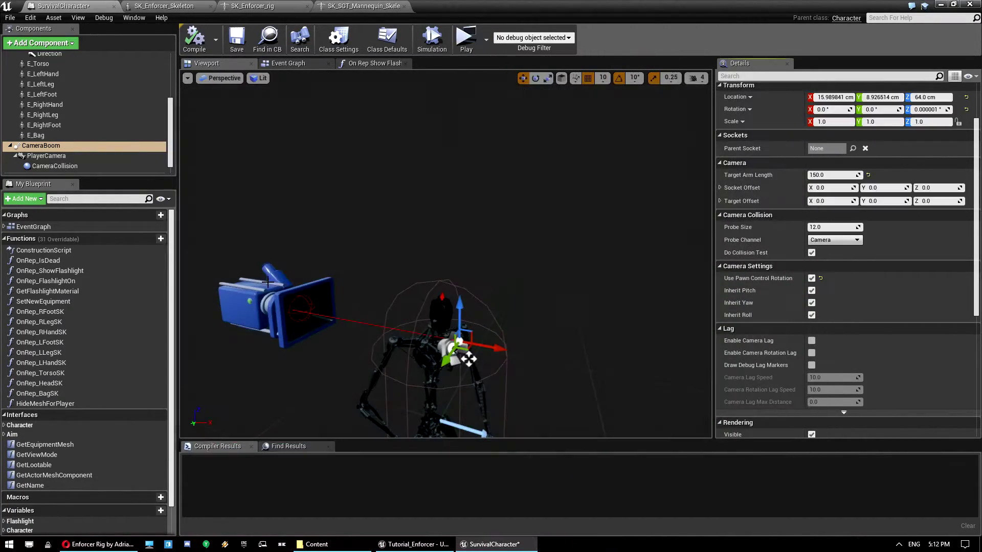
left_click_drag(505, 346, 524, 352)
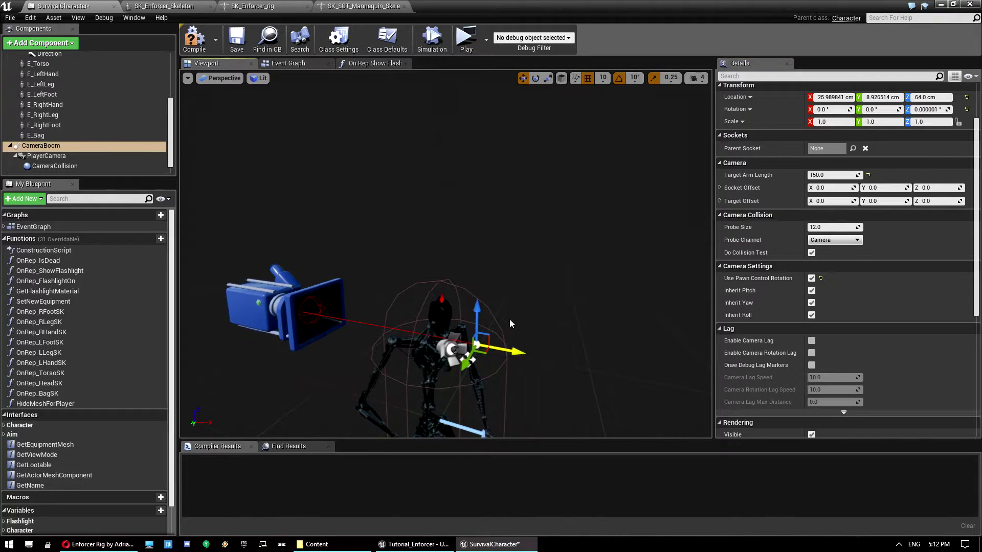
key("alt+p")
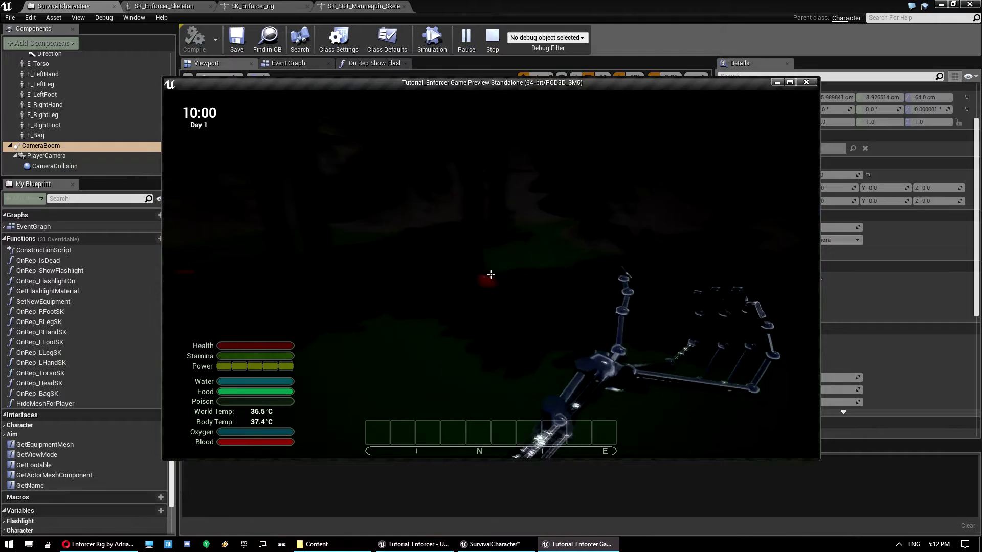
key("w")
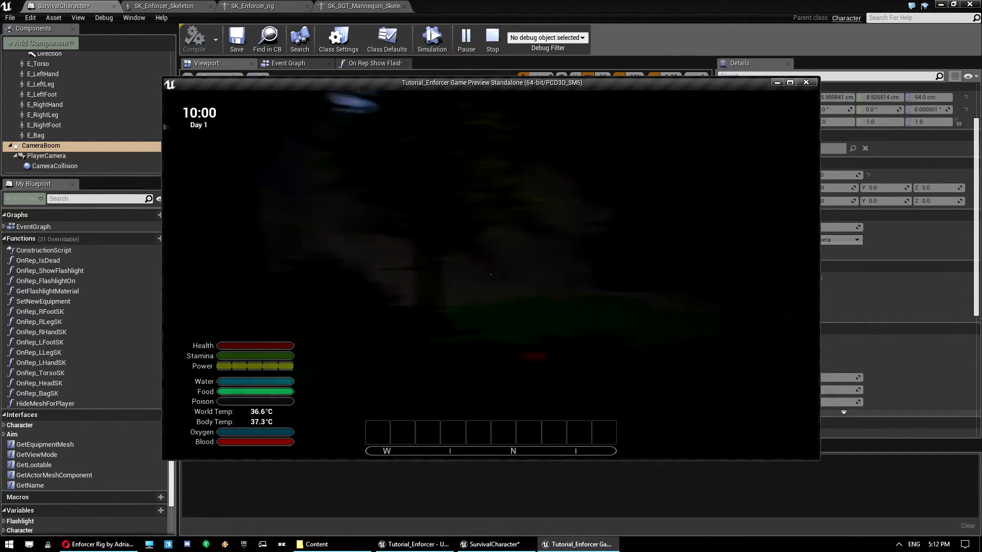
key("Escape")
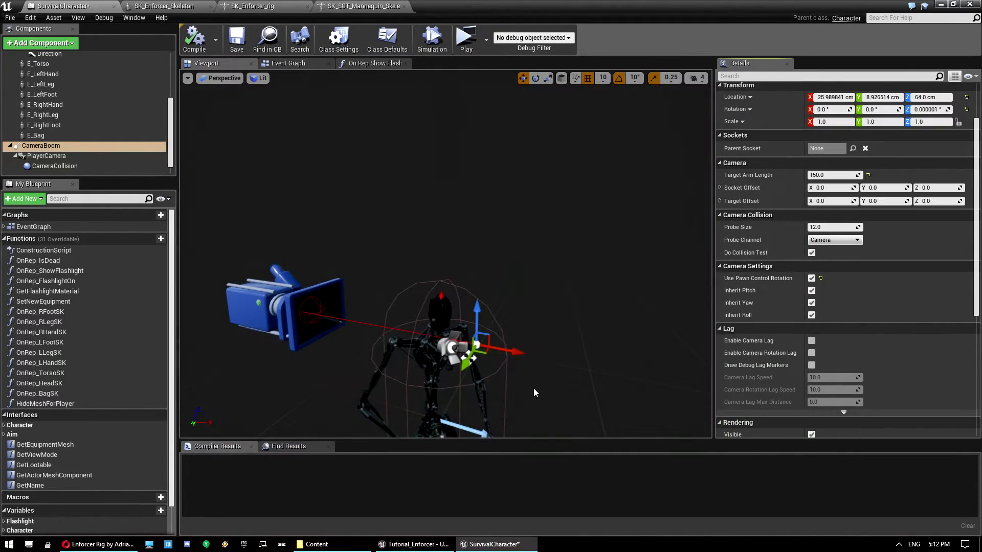
Move the CameraBoom back to X 5.99 cm, and compile and save the SurvivalCharacter blueprint.
left_click_drag(509, 351, 482, 335)
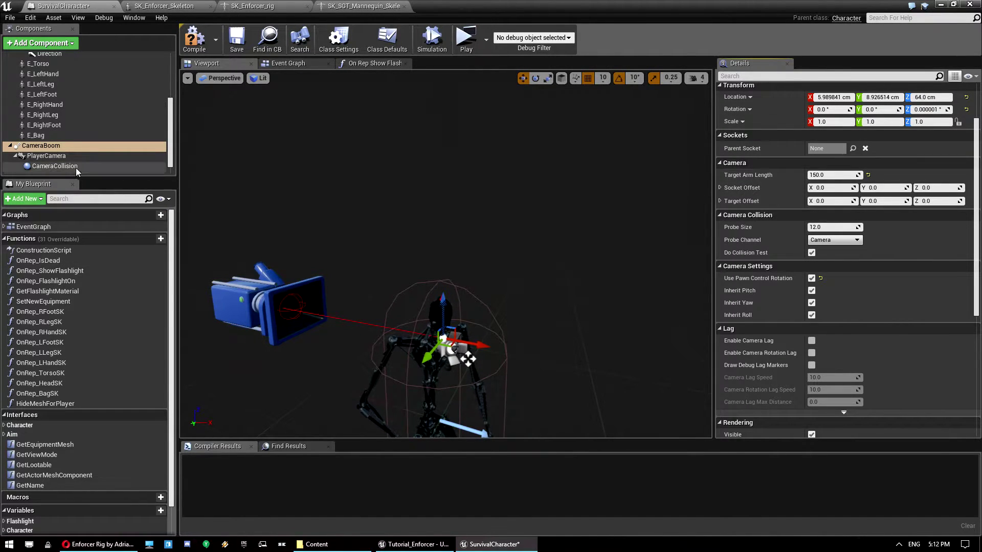
scroll(75, 168, "up", 5)
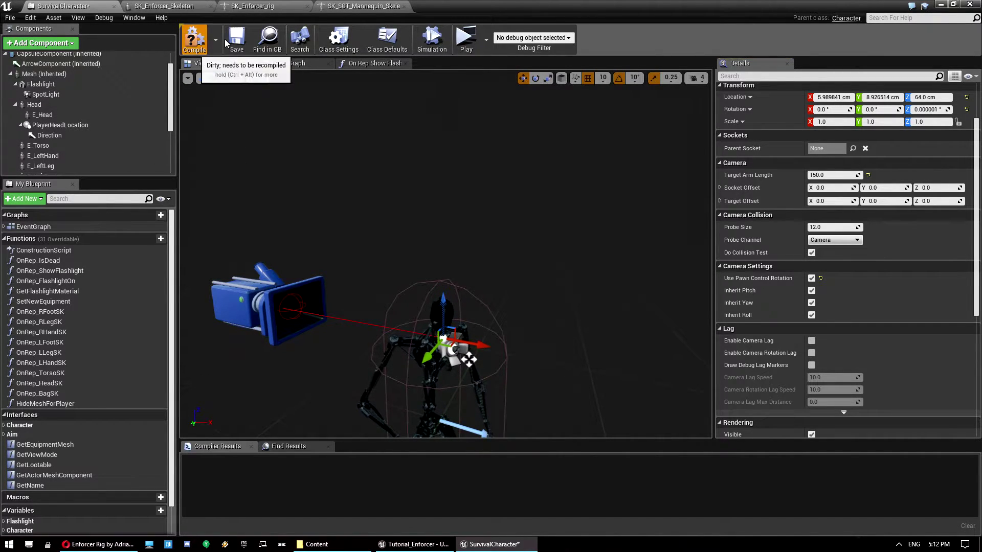
left_click(194, 39)
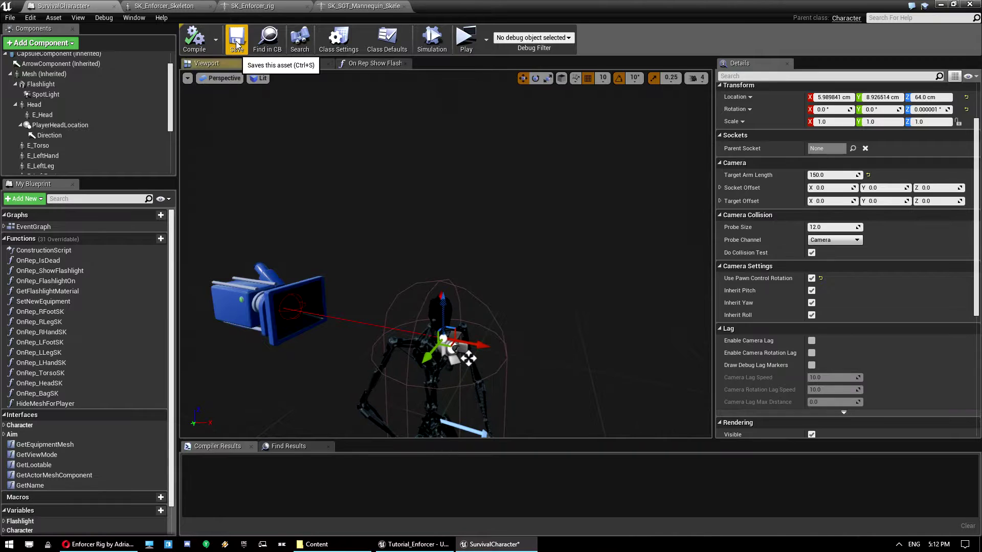
Select the E_Head component, and in the level editor browse to the Enforcer_rig/Meshes/Enforcer_Heavy_Armor folder.
left_click(53, 115)
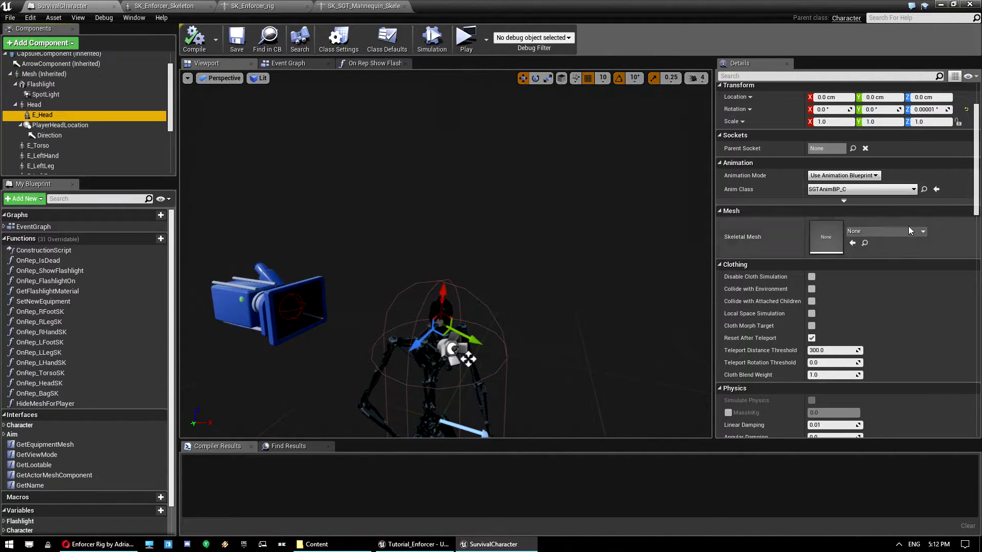
left_click(980, 3)
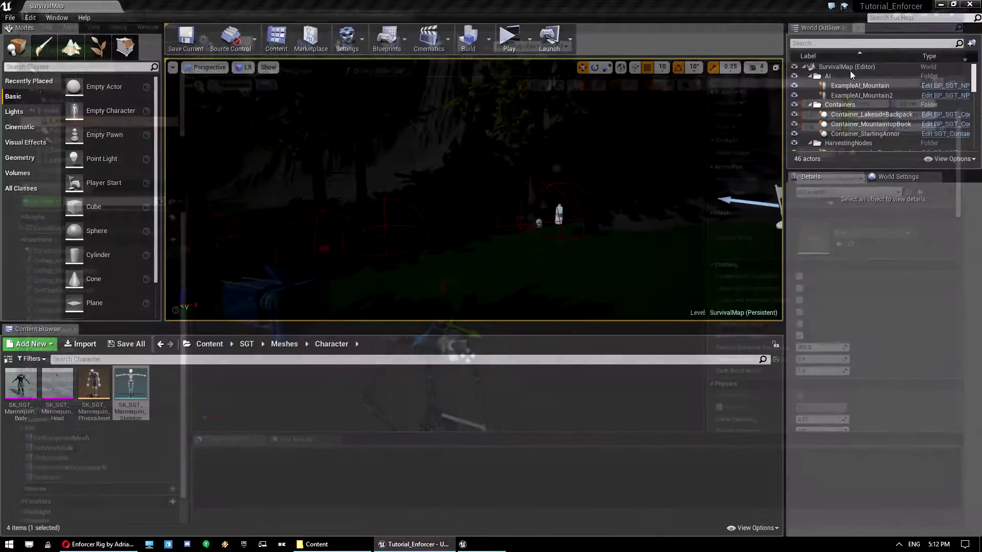
left_click(210, 465)
key("alt+Left")
key("alt+Left")
double_click(20, 388)
key("alt+Left")
key("alt+Left")
double_click(21, 398)
double_click(161, 402)
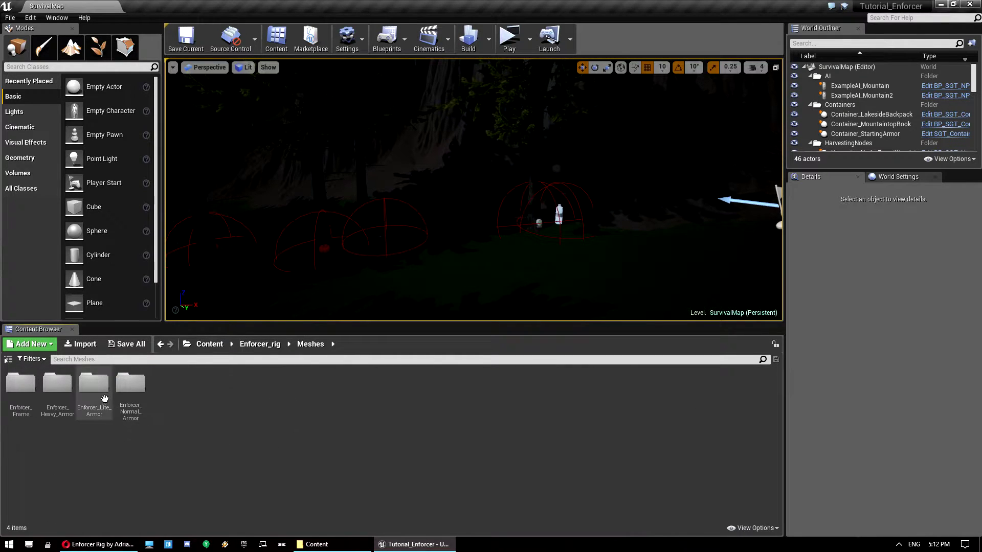
double_click(46, 397)
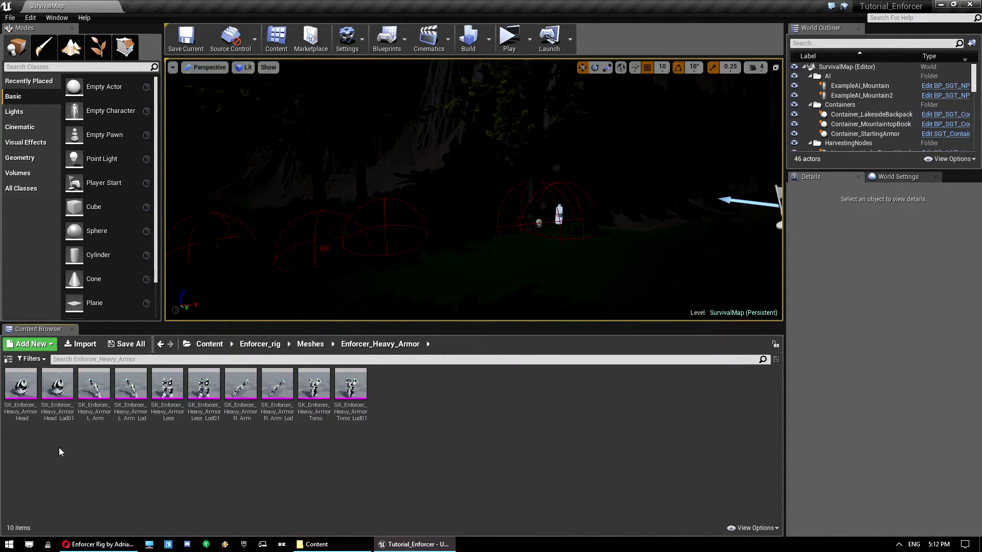
Open the SK_Enforcer_Heavy_Armor_Head mesh and examine the helmet in its preview.
double_click(21, 384)
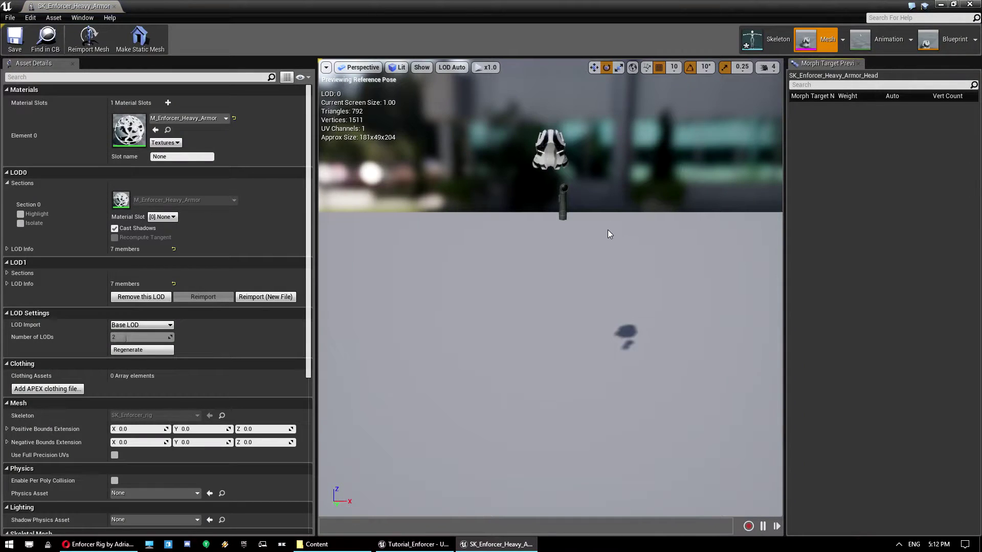
mouse_move(608, 230)
right_mouse_down()
mouse_move(620, 221)
mouse_move(613, 235)
right_mouse_up()
middle_click_drag(440, 196, 491, 235)
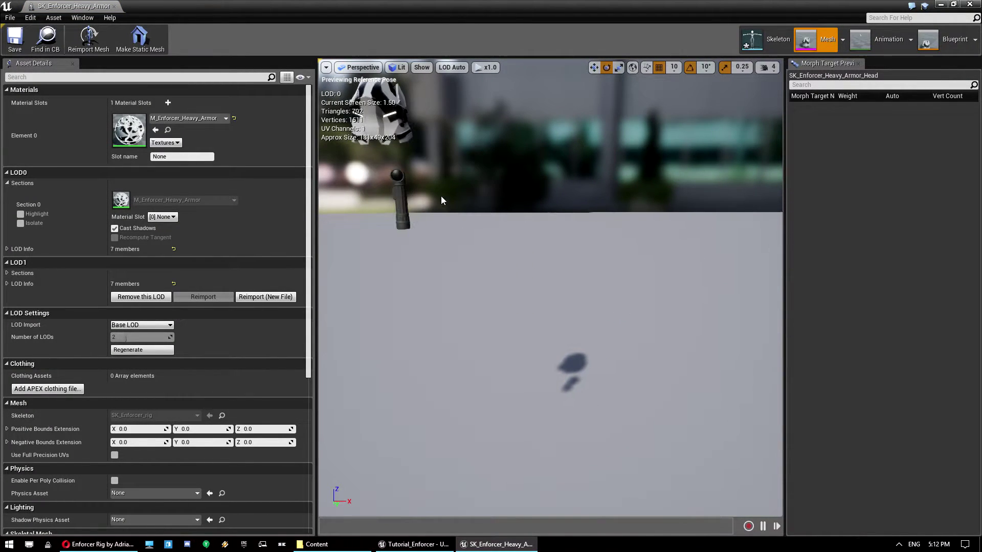
Open the Enforcer skeleton and remove the SM_SGT_Flashlight preview mesh from the Flashlight socket.
left_click(775, 41)
scroll(102, 423, "down", 10)
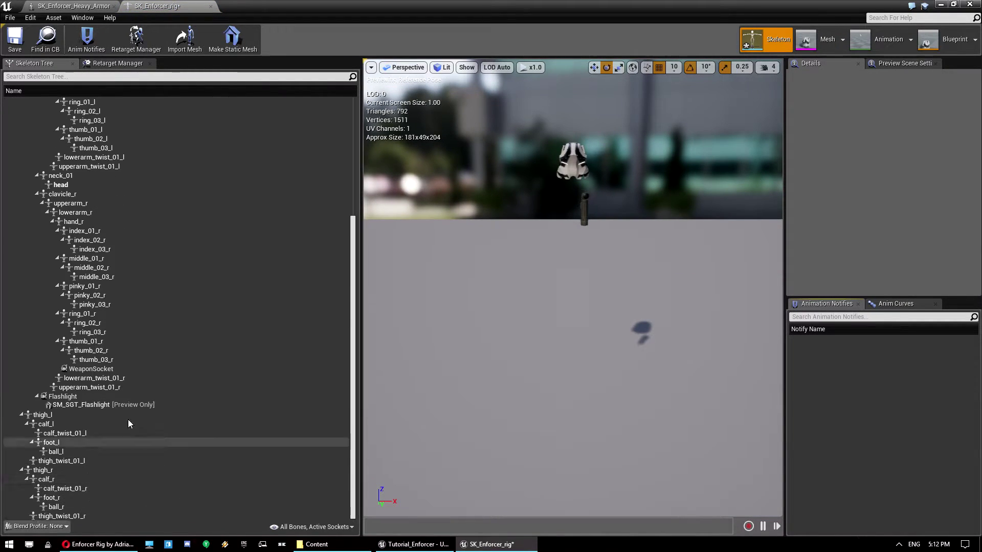
left_click(120, 409)
key("Delete")
Examine the heavy armor helmet from other angles, and view the SK_Enforcer_Heavy_Armor_L_Arm mesh in its preview.
left_click(827, 45)
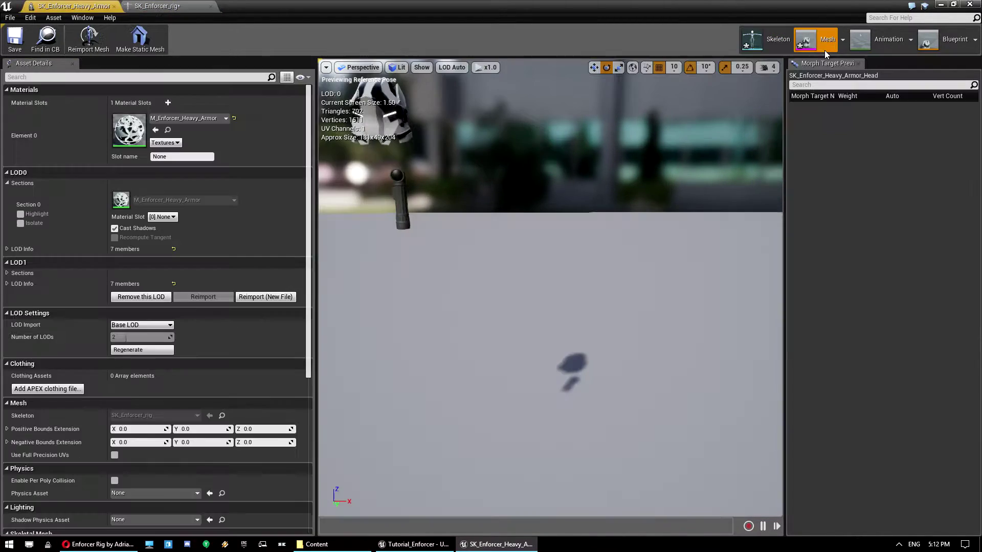
middle_click_drag(608, 276, 458, 270)
left_click_drag(458, 269, 536, 322, "alt")
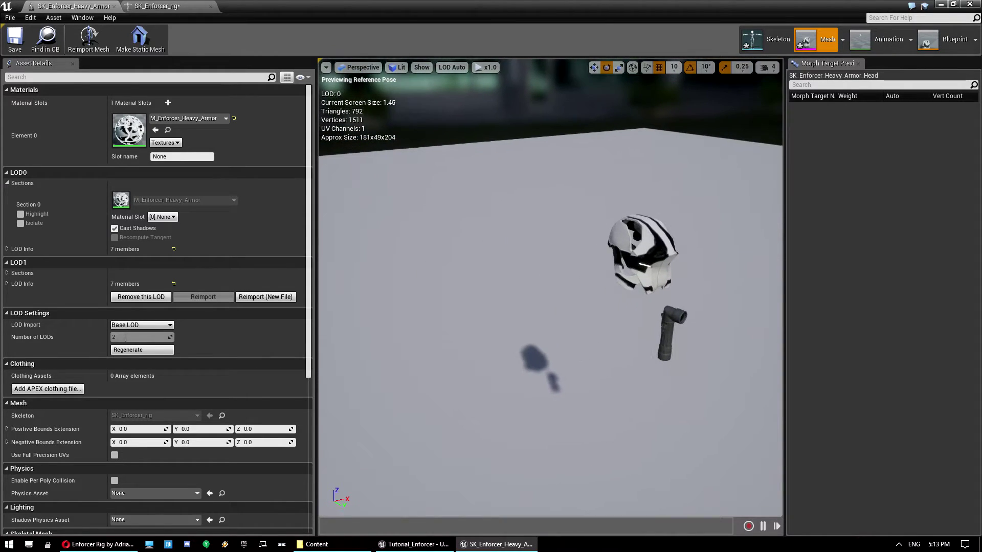
left_click(969, 4)
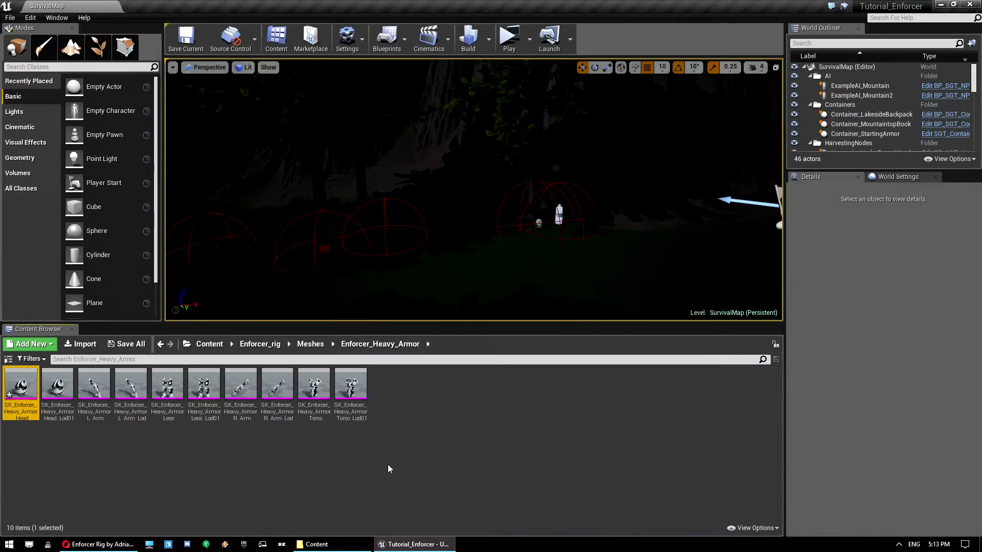
double_click(94, 384)
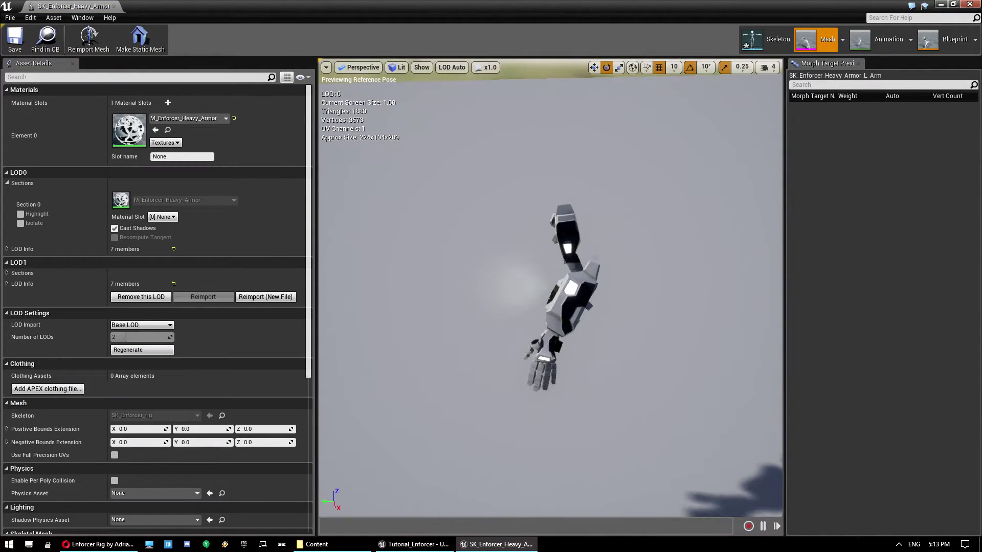
left_click(968, 4)
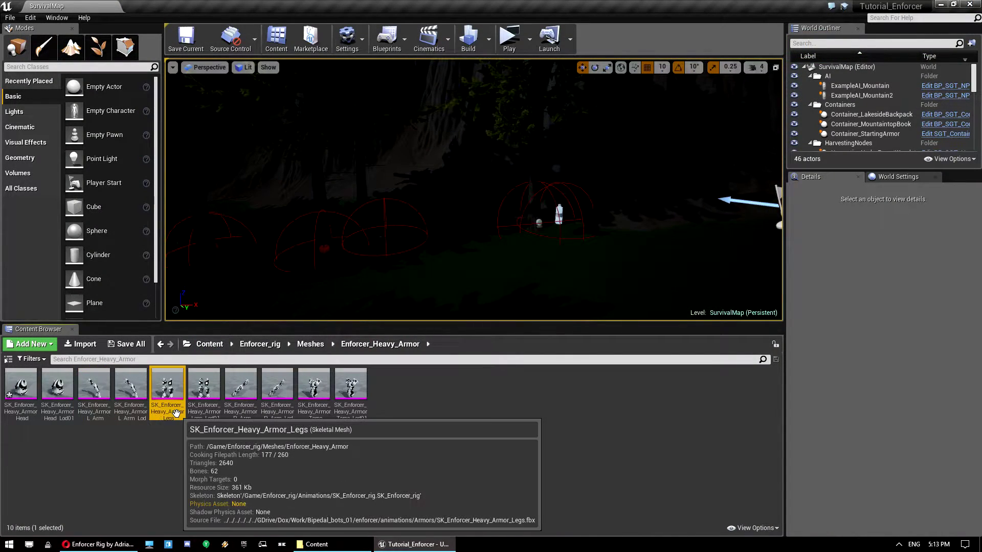
Examine the heavy armor legs and torso meshes in their previews, including the torso on its skeleton.
double_click(168, 386)
left_click_drag(443, 412, 731, 424, "alt")
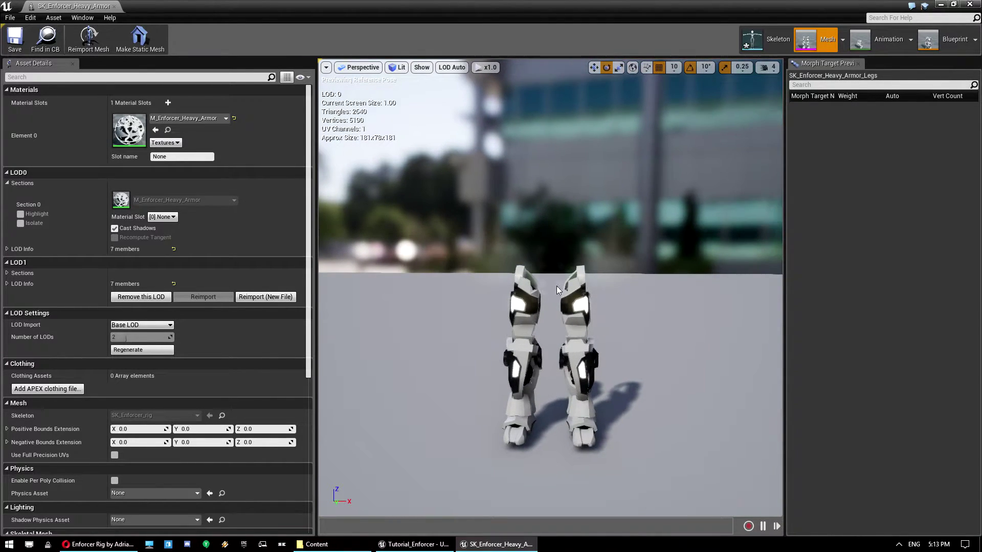
left_click(968, 4)
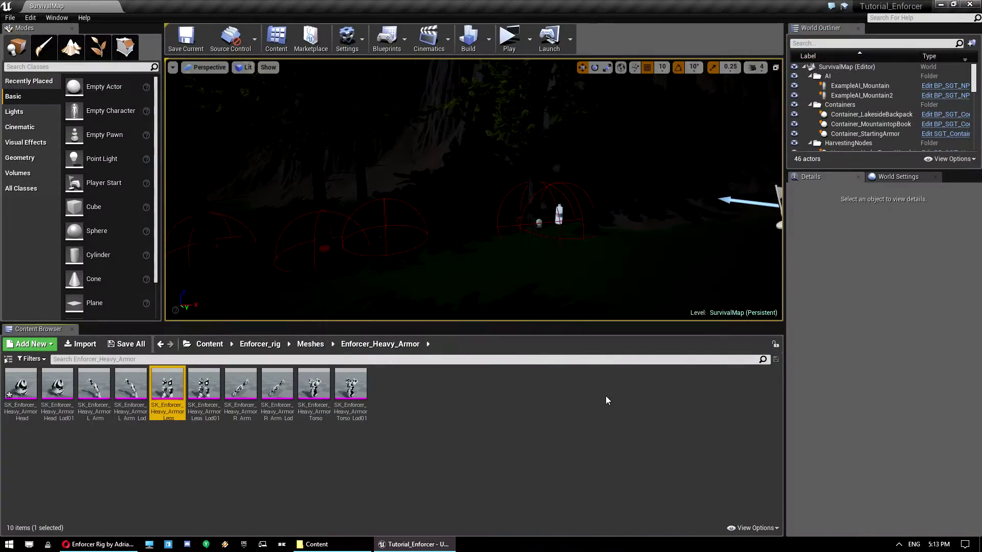
double_click(315, 385)
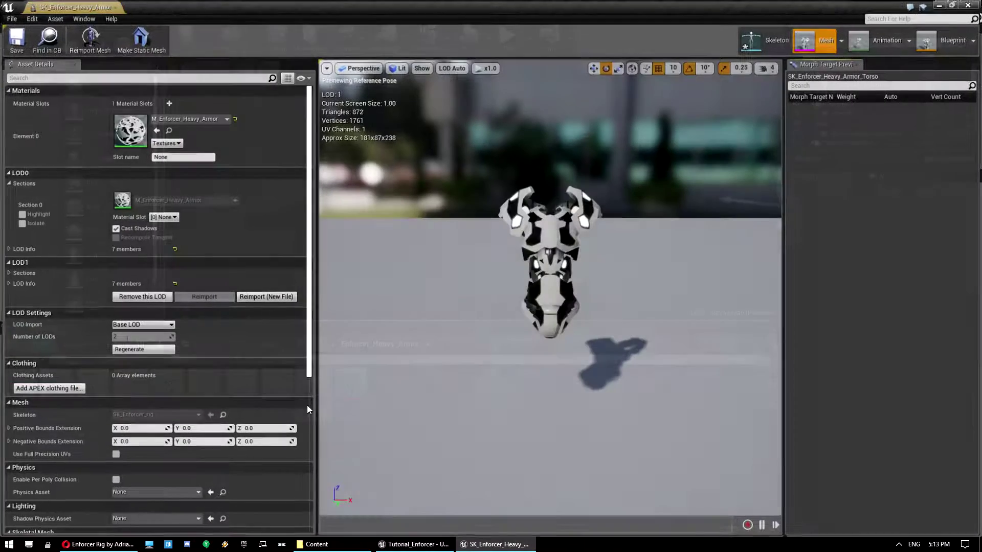
left_click_drag(564, 391, 611, 368)
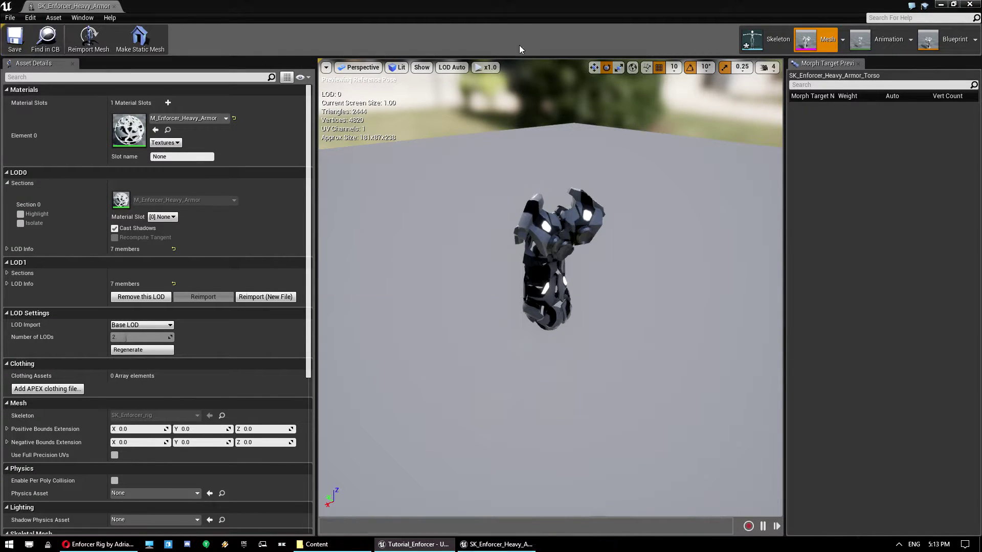
left_click(771, 34)
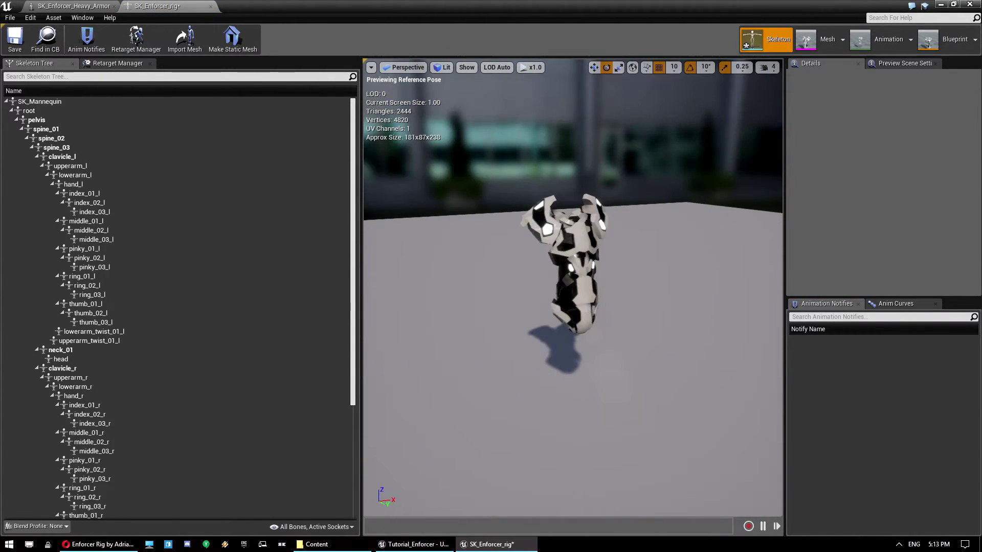
left_click(969, 4)
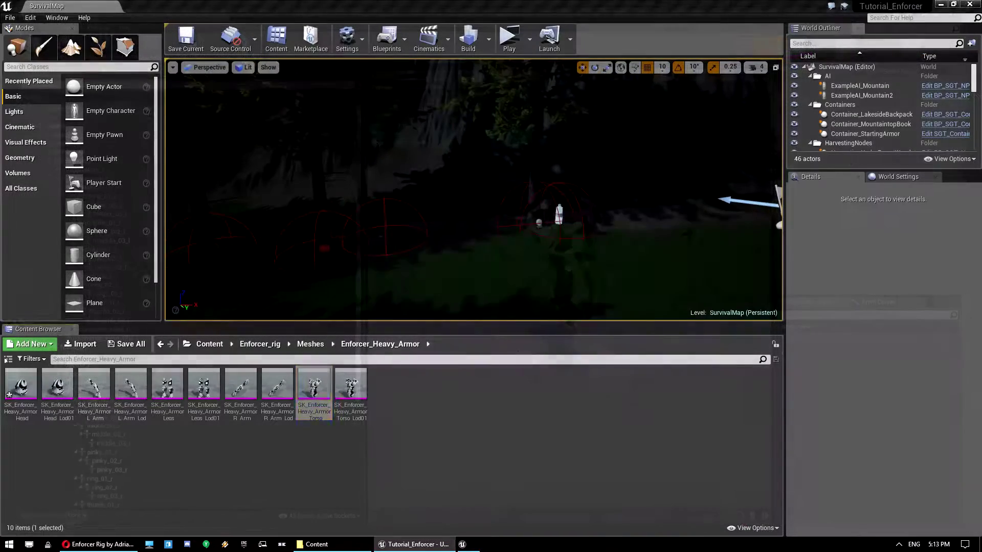
Browse to the SGT/Blueprints folder and open the DT_SGT_Items data table.
key("alt+Left")
key("alt+Left")
key("alt+Left")
double_click(60, 385)
double_click(61, 385)
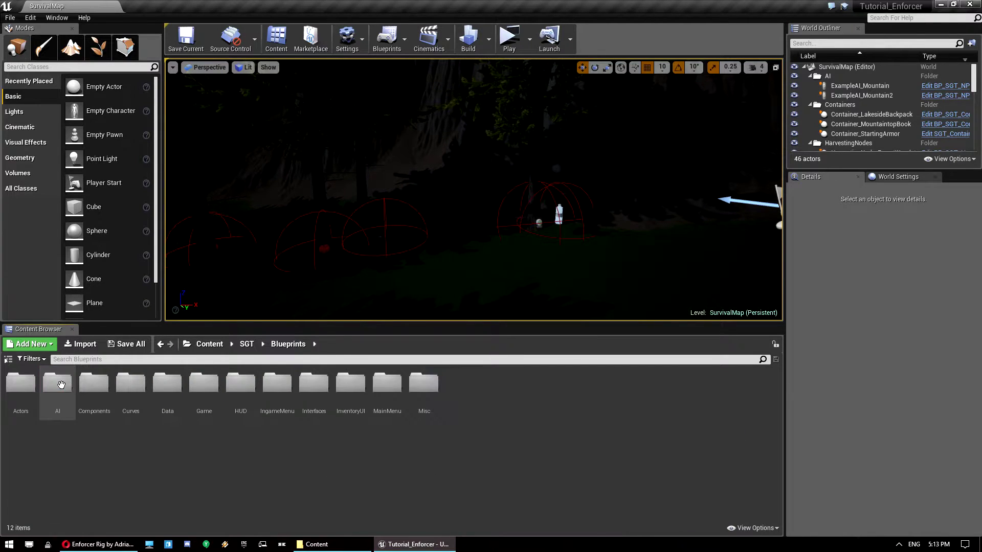
double_click(204, 384)
double_click(120, 382)
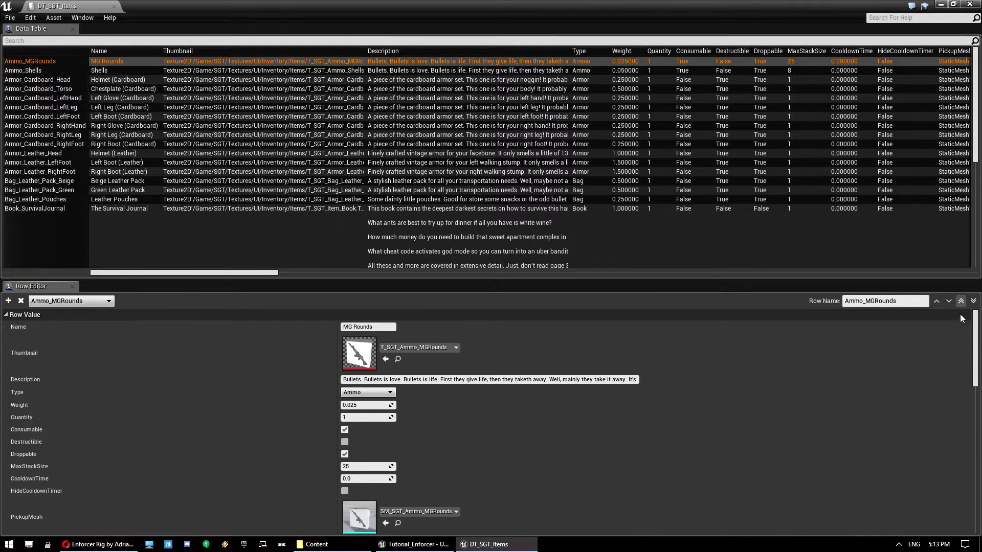
Add an item row called EnforcerArmor_HeavyTorso and set its in-game name to "Heavy Enforcer Armor - Torso".
left_click(9, 301)
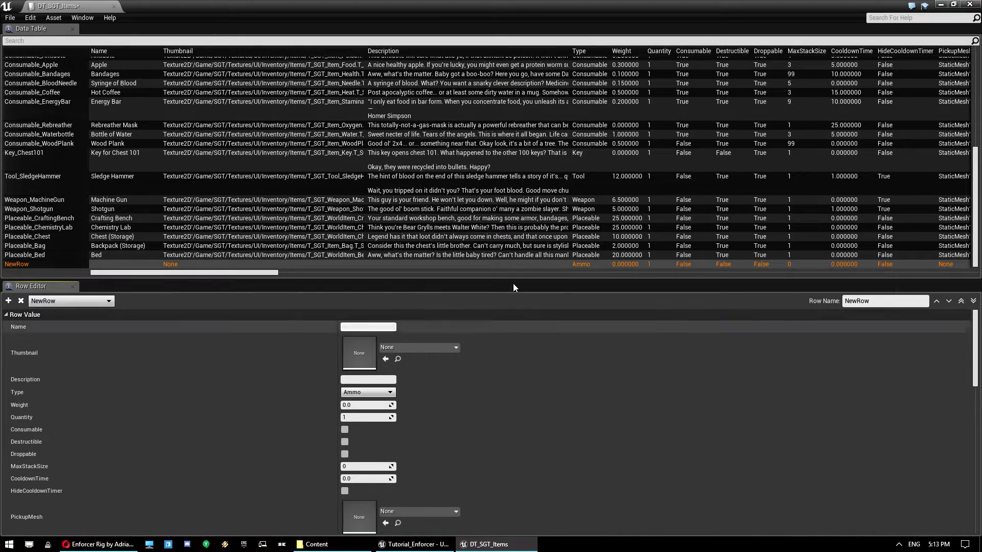
type("EnforcerArmor_H")
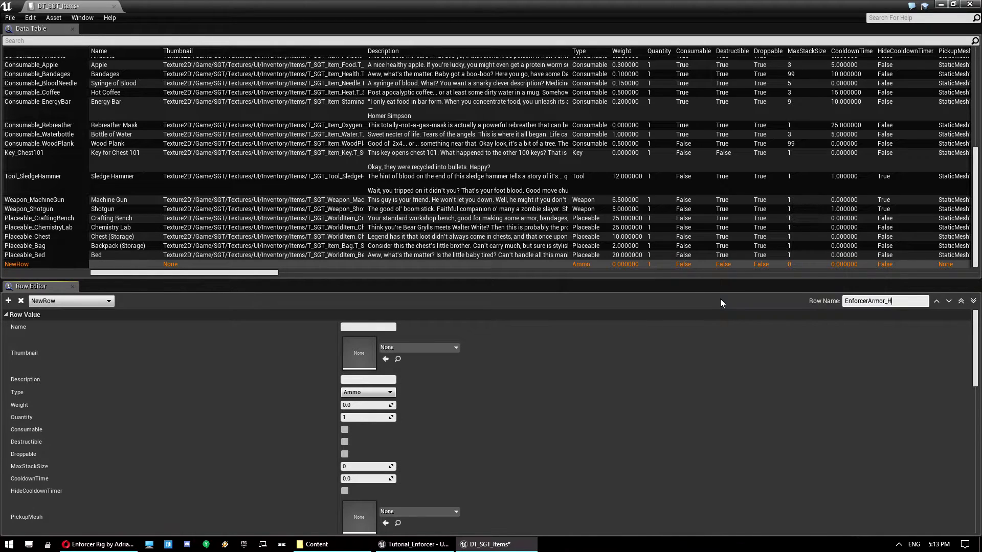
type("eavyTorso")
key("Return")
left_click(381, 327)
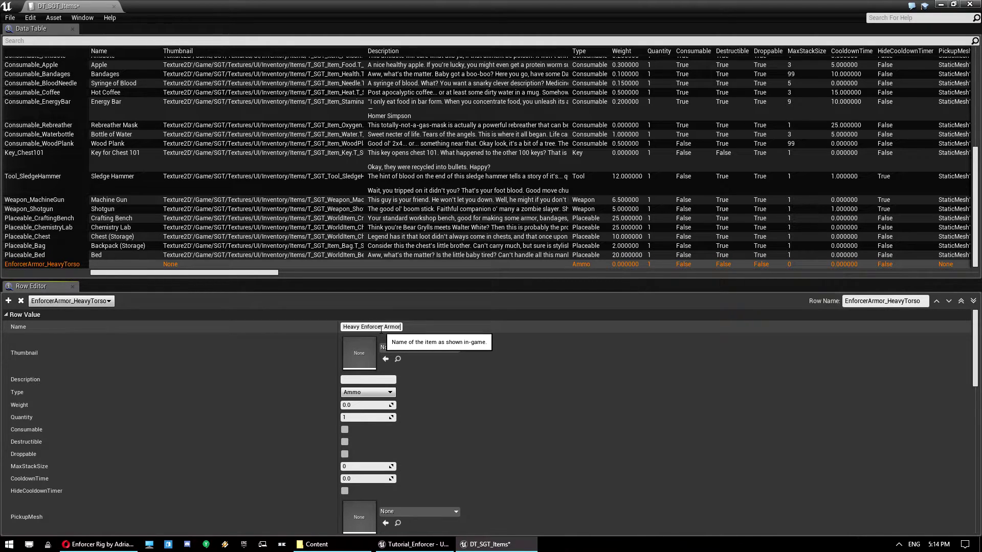
key("Return")
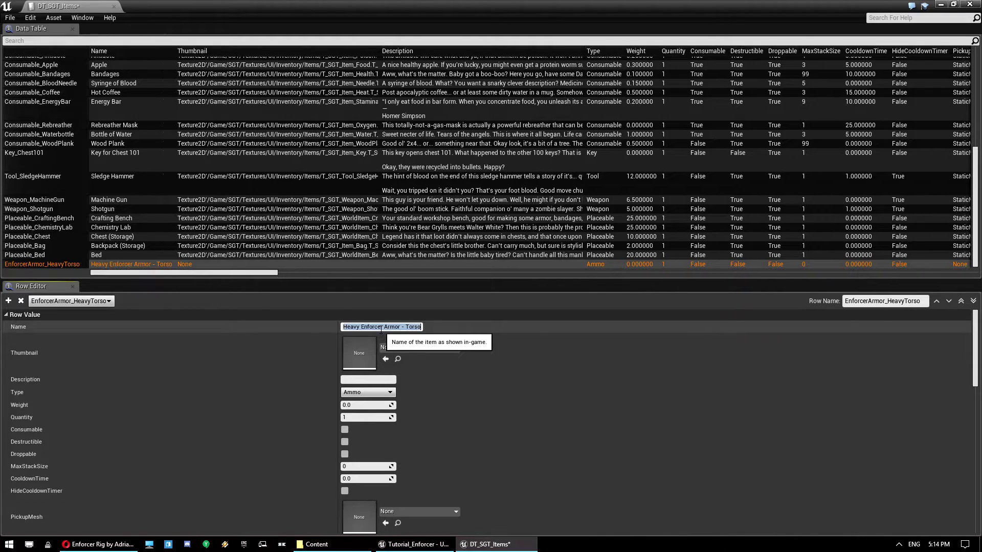
Move the data table window aside to uncover the content browser, and launch Adobe Photoshop CC 2017.
left_click(456, 348)
left_click_drag(550, 2, 762, 68)
left_click(357, 447)
left_click(288, 344)
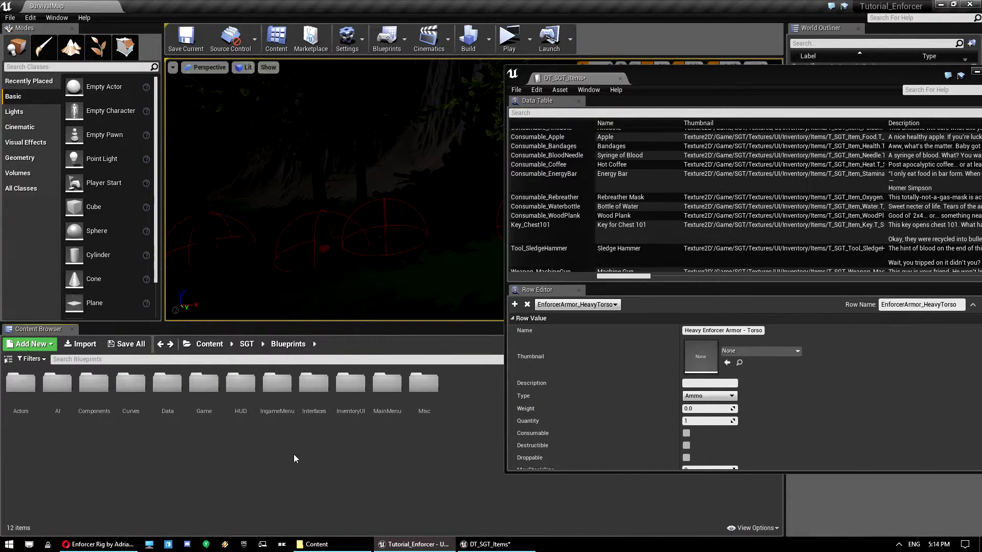
key("super")
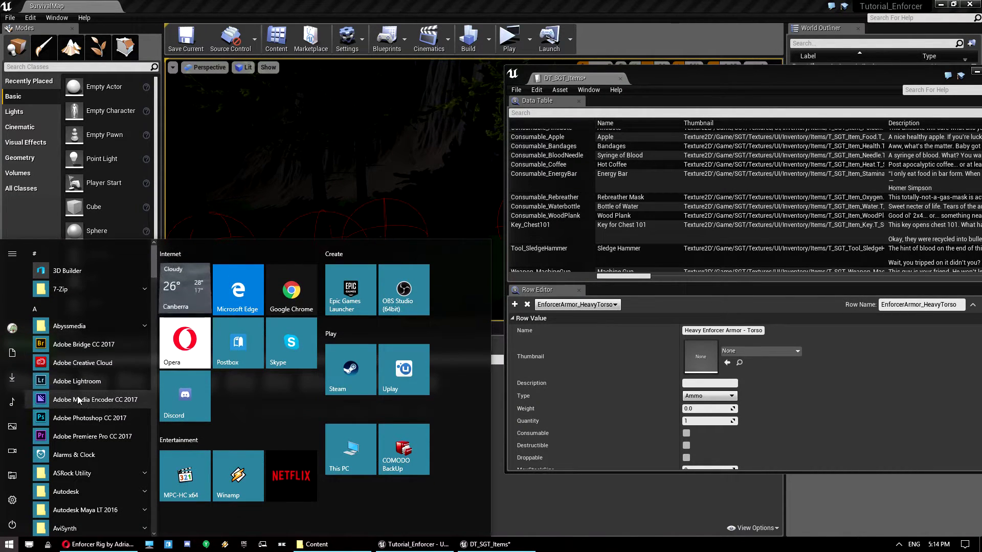
key("super")
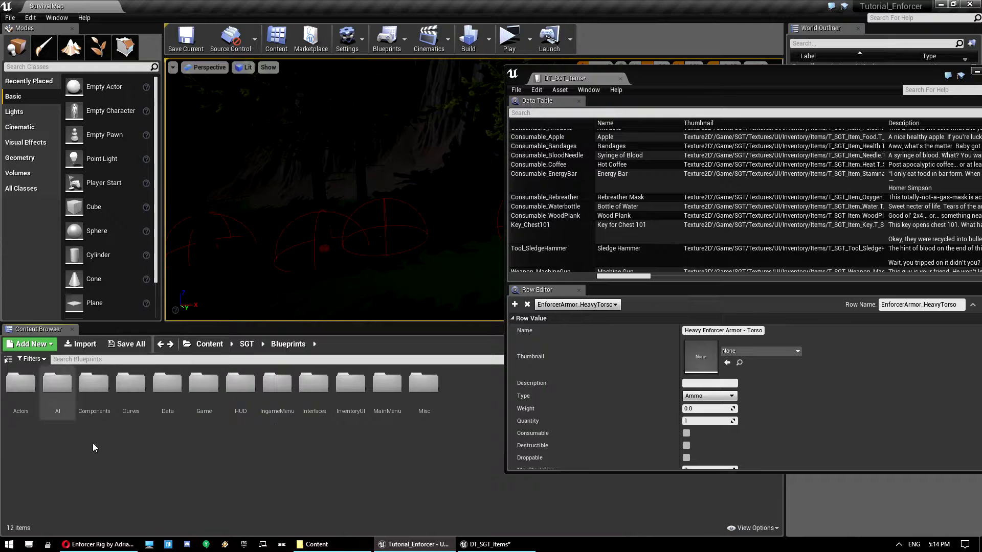
Browse to Enforcer_rig/Meshes/Enforcer_Heavy_Armor and open the SK_Enforcer_Heavy_Armor_Torso mesh.
key("alt+Left")
key("alt+Left")
left_click(24, 381)
double_click(23, 381)
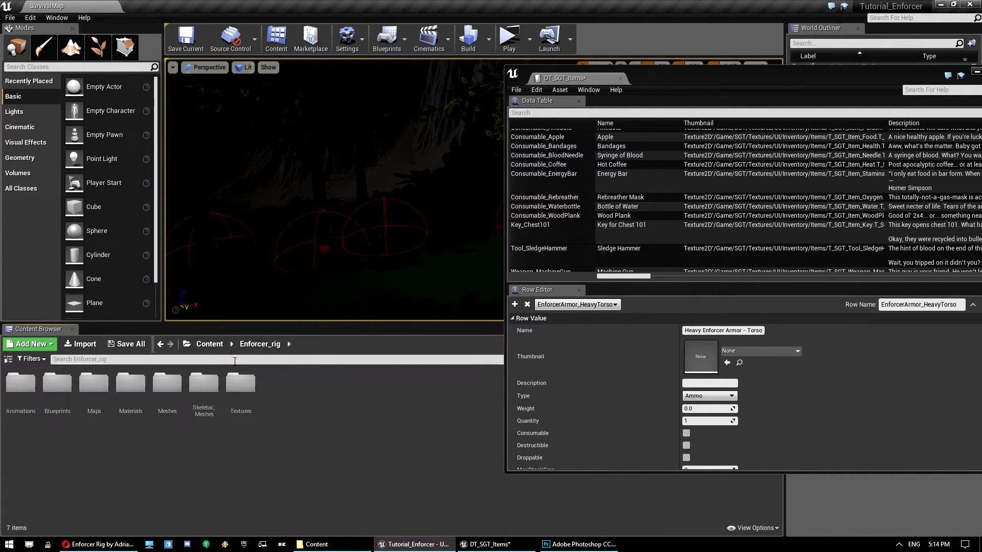
left_click(167, 379)
double_click(167, 379)
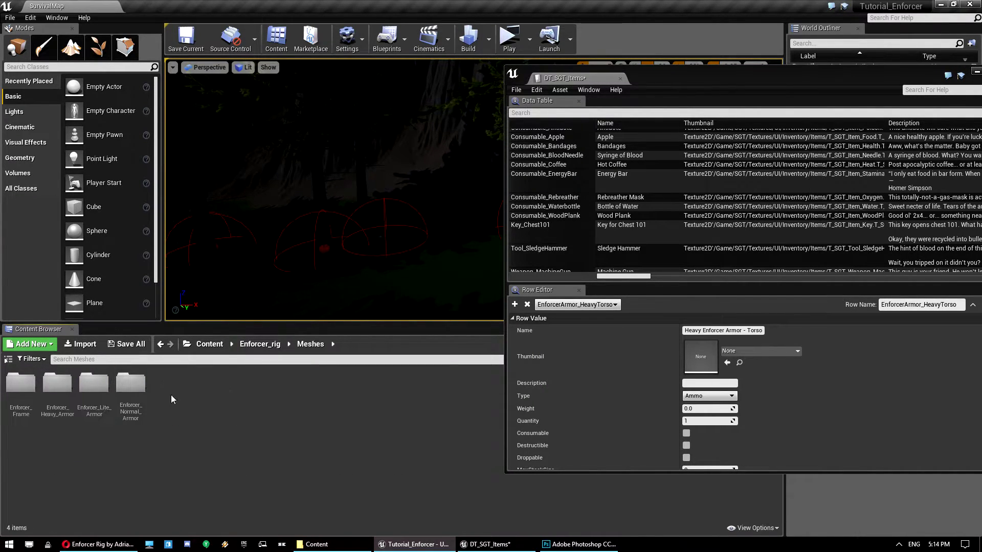
left_click(94, 381)
left_click(57, 381)
double_click(58, 381)
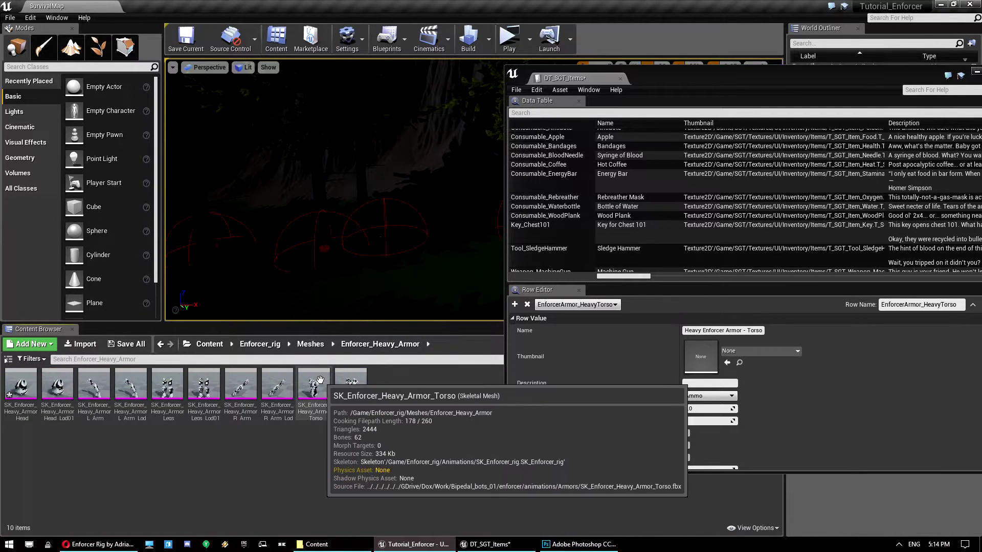
double_click(317, 383)
Frame the torso armor from the front against the plain floor and copy a square screenshot of it, about 414 x 414 px.
double_click(789, 70)
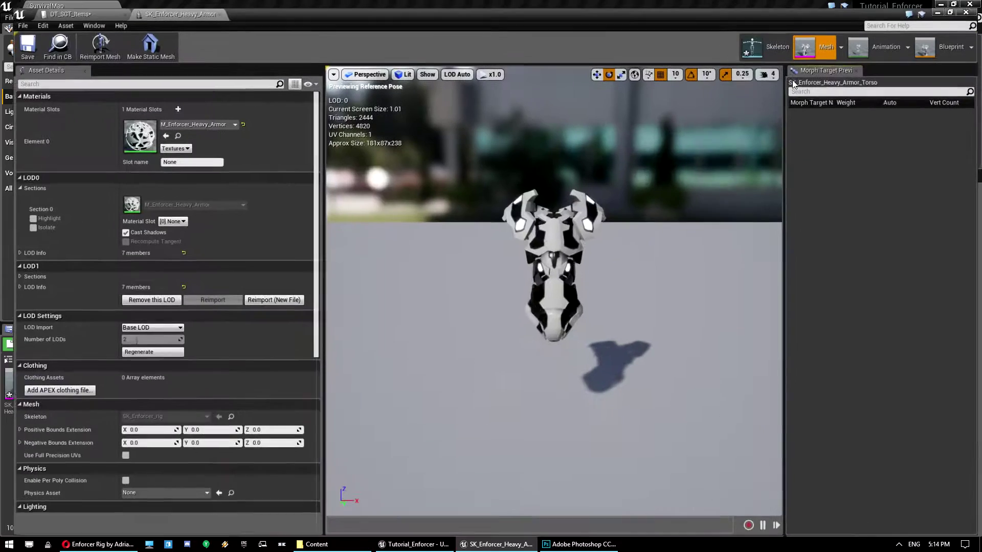
key("f")
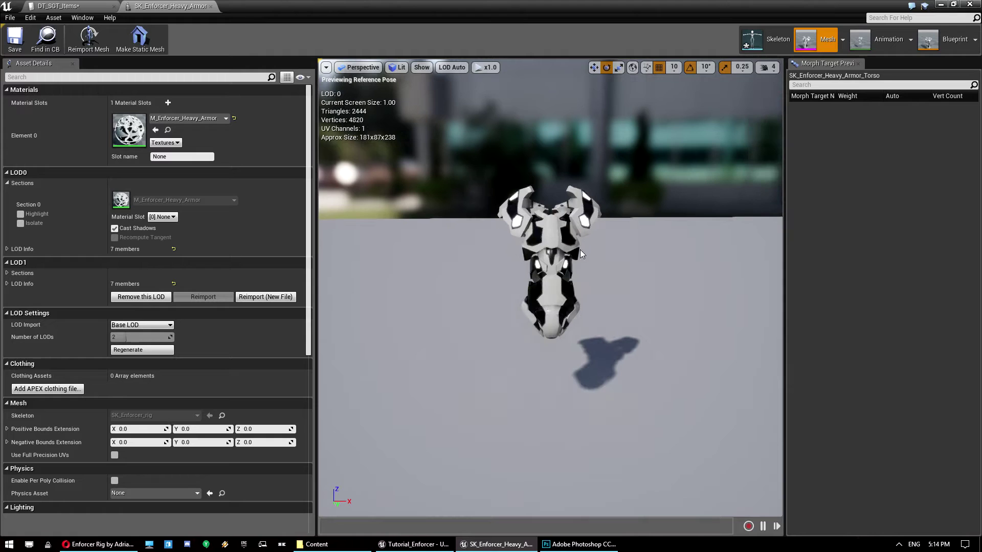
left_click_drag(550, 288, 551, 314, "alt")
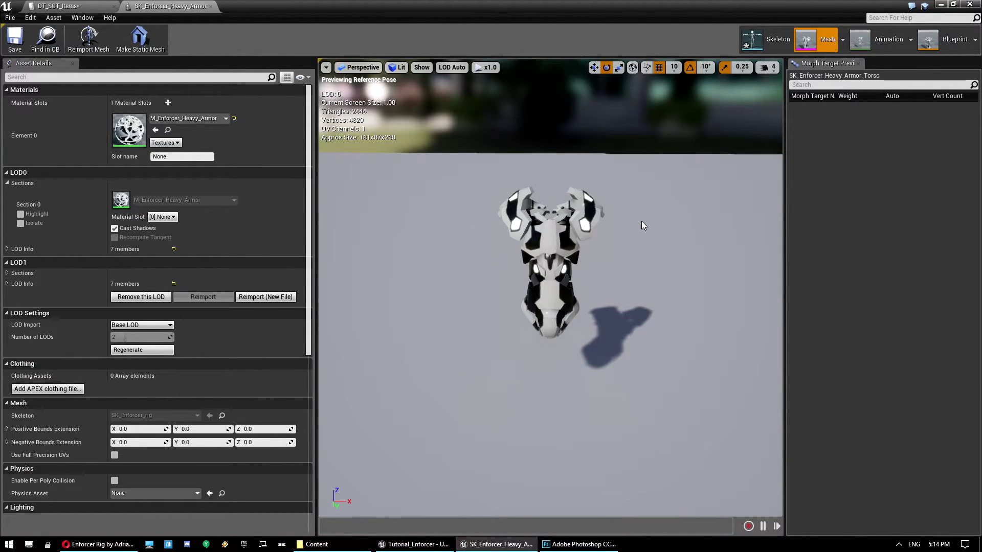
key("Print")
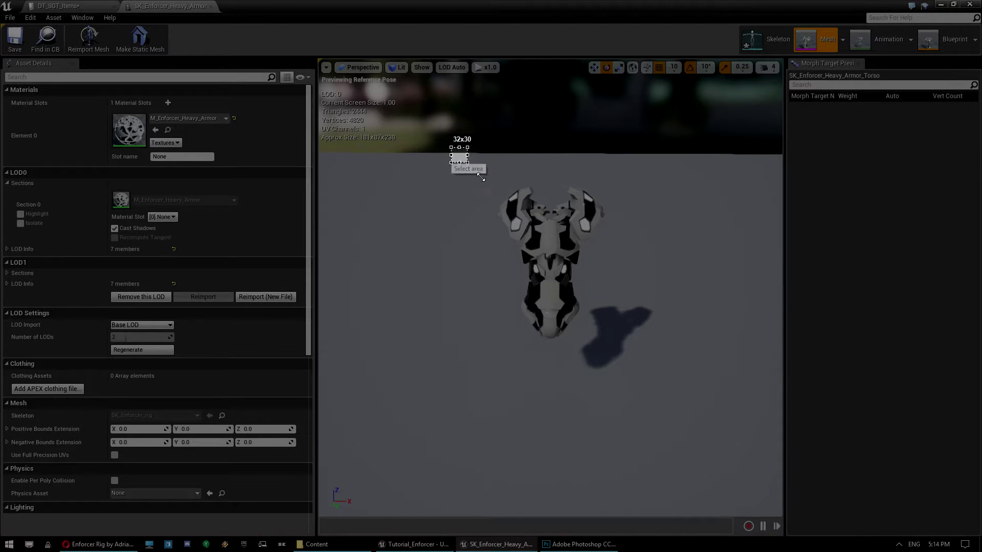
left_click_drag(491, 190, 652, 356)
key("ctrl+c")
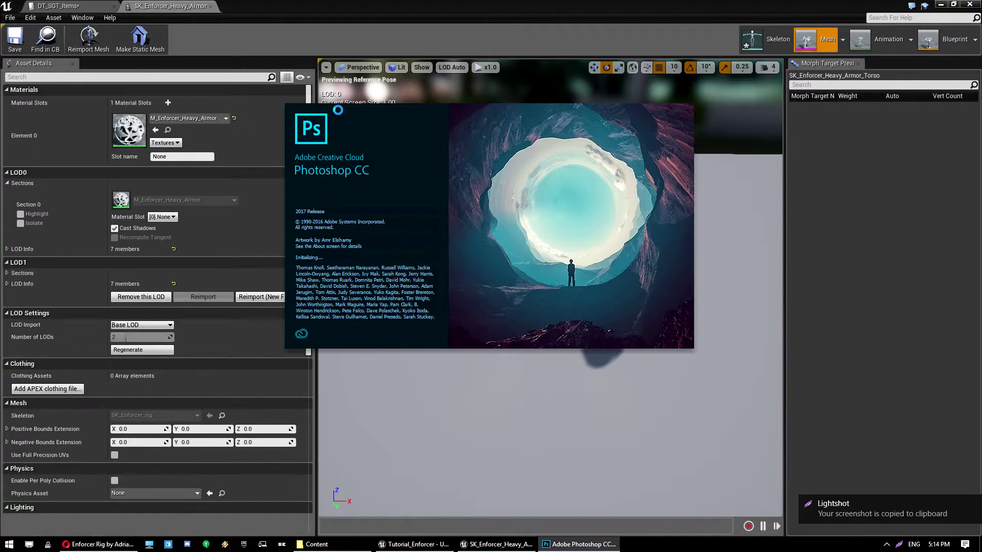
left_click(451, 5)
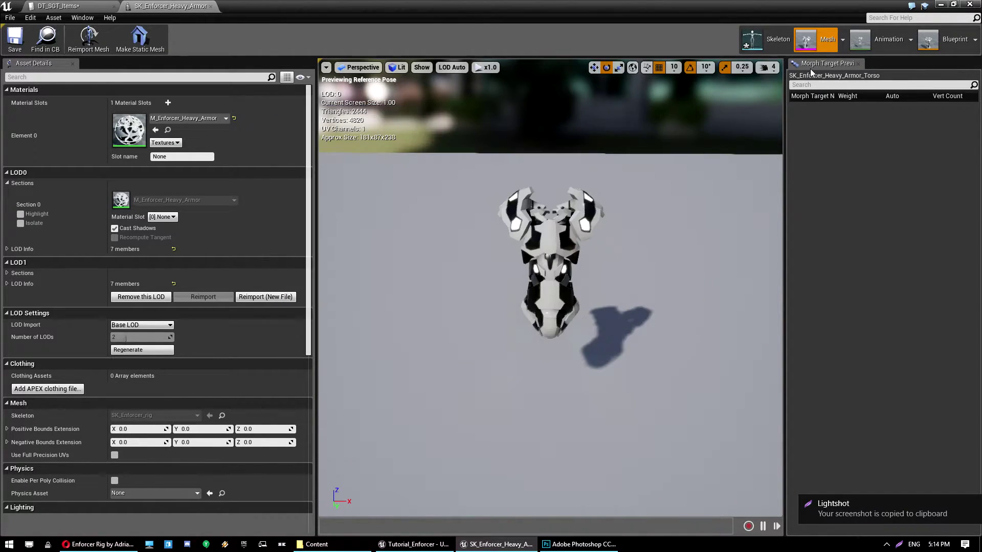
double_click(292, 5)
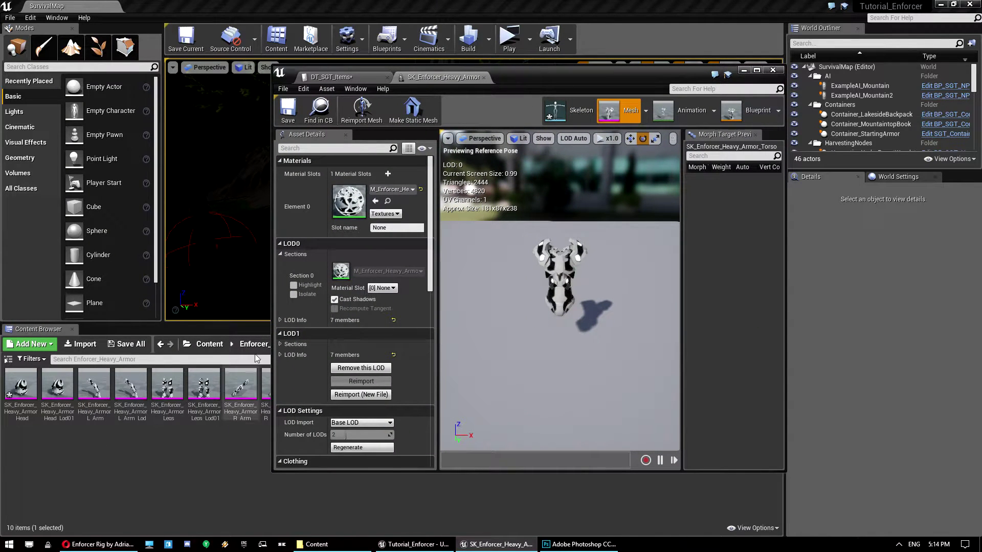
double_click(578, 79)
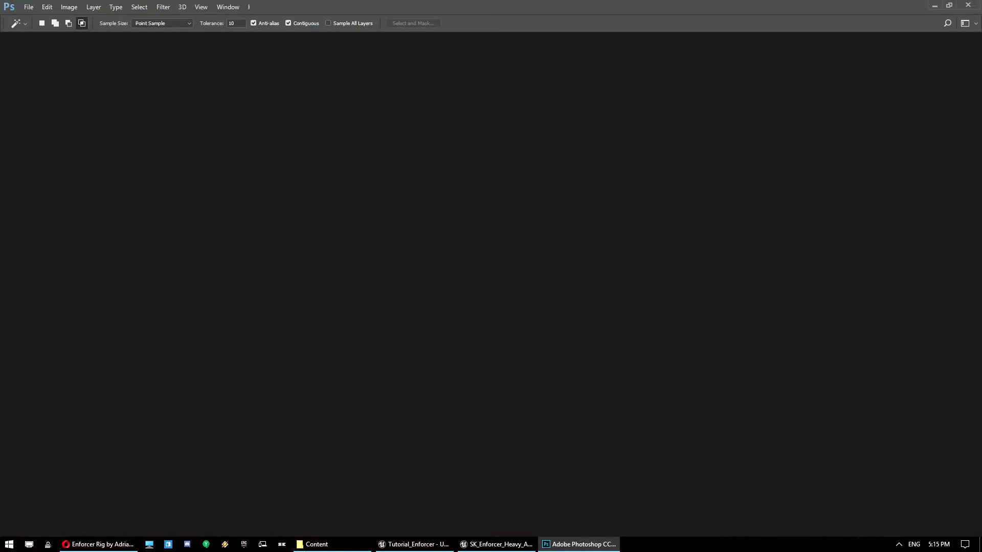
In Photoshop, create a 414 x 414 px document from the Clipboard preset and paste the torso screenshot into it.
key("alt+f")
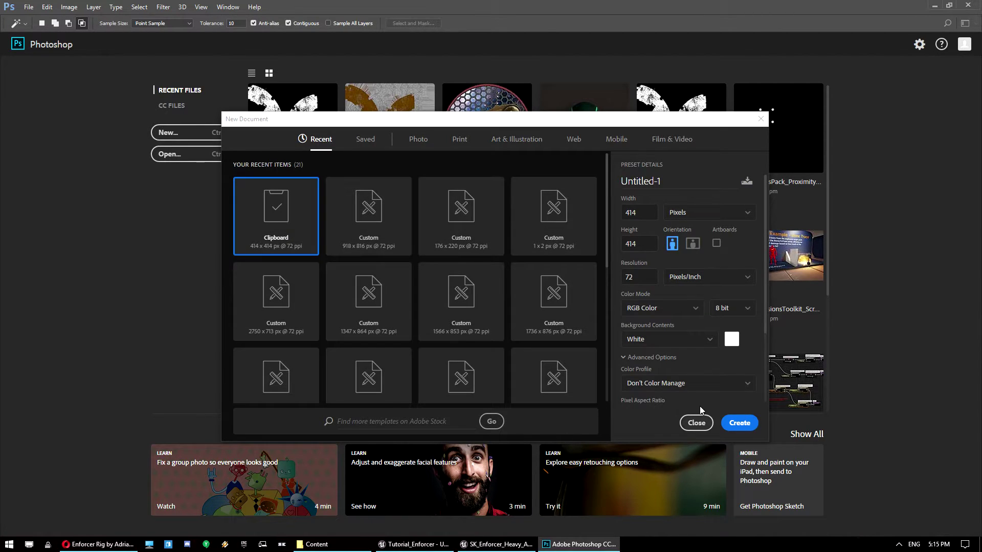
left_click(738, 424)
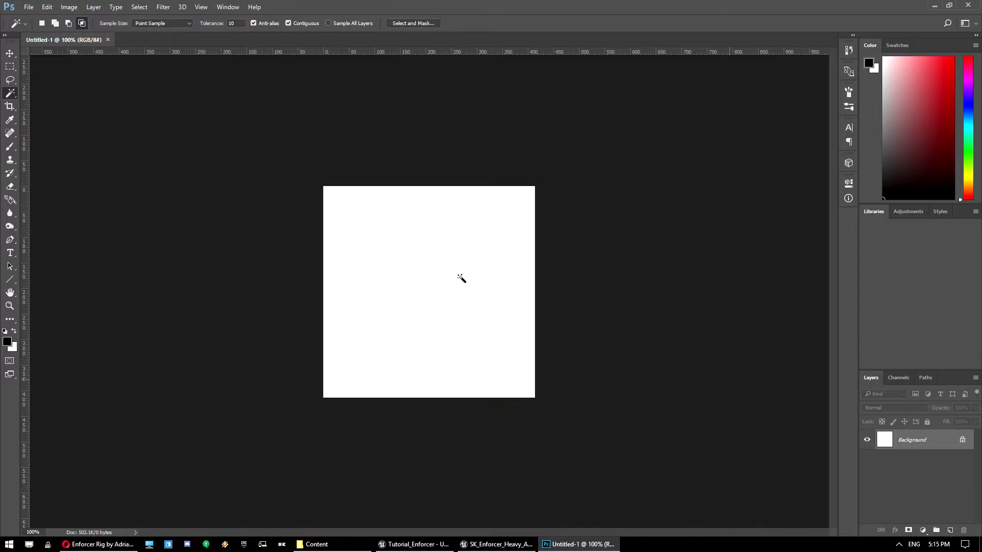
key("ctrl+v")
scroll(399, 276, "up", 1, "alt")
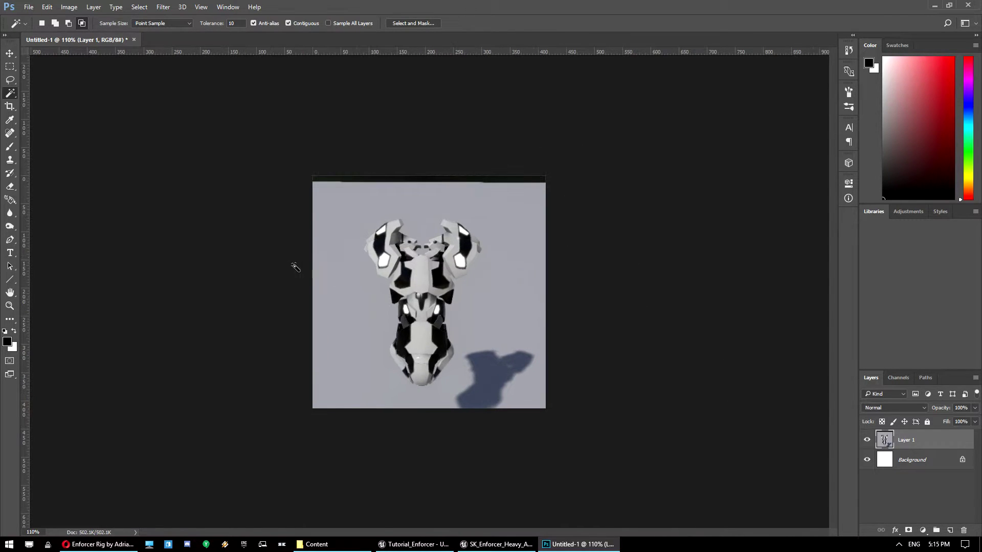
Erase the grey floor around the torso armor with the Magic Wand, and lasso and delete the leftover shadow.
left_click(349, 286)
key("Delete")
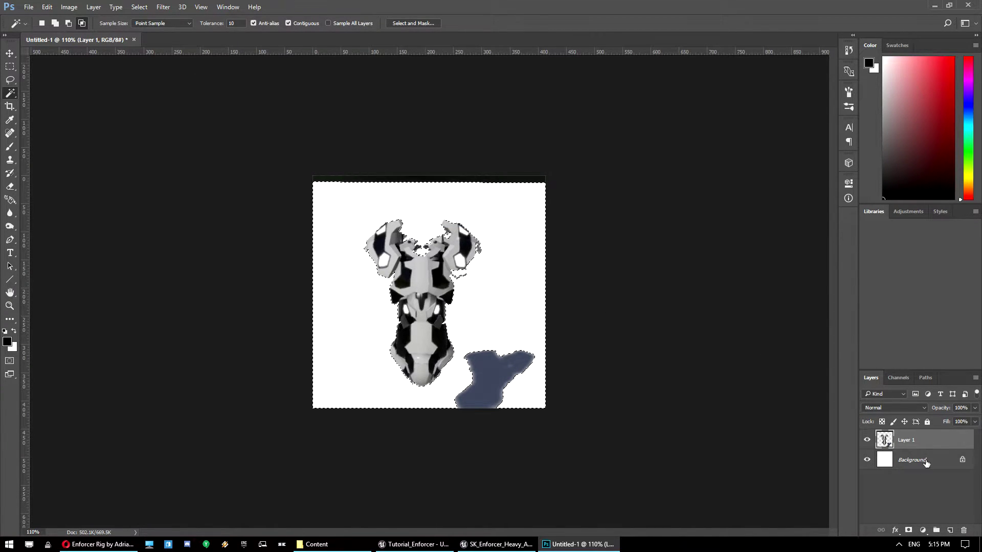
left_click_drag(10, 80, 27, 86)
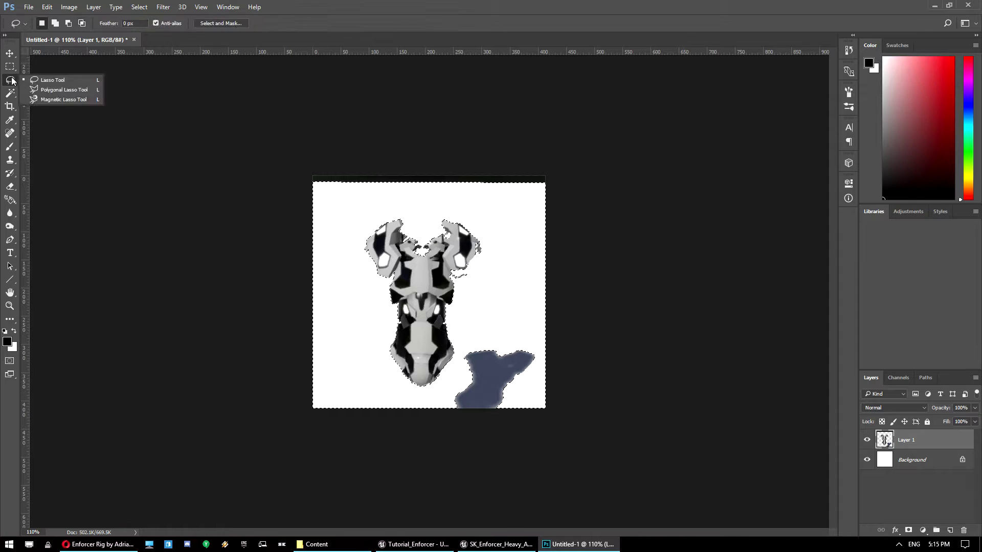
left_click(504, 341)
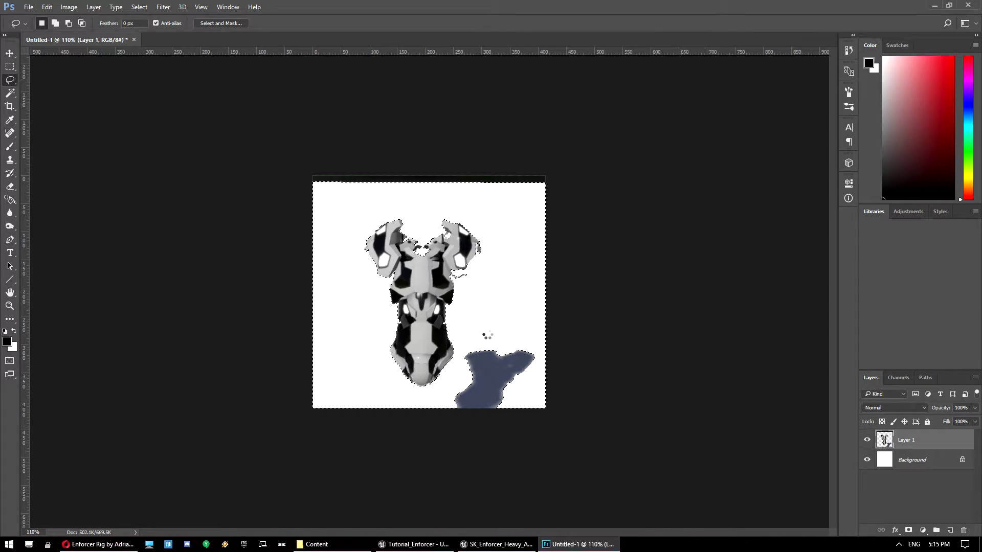
left_click_drag(476, 346, 460, 342)
key("ctrl+d")
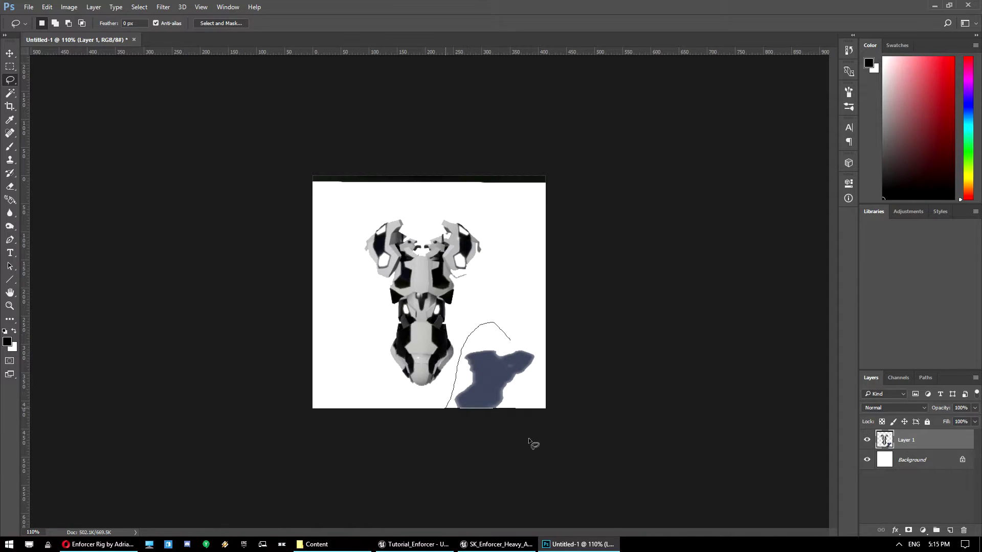
left_click_drag(501, 332, 559, 333)
key("Delete")
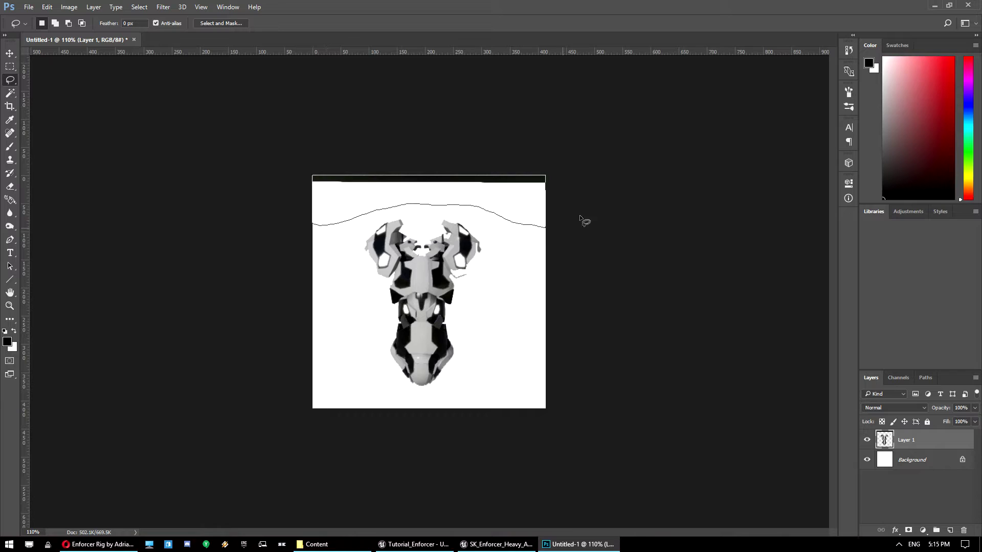
Lasso and delete the dark strip above the torso on Layer 1, and hide the Background layer.
left_click_drag(583, 211, 586, 214)
key("Delete")
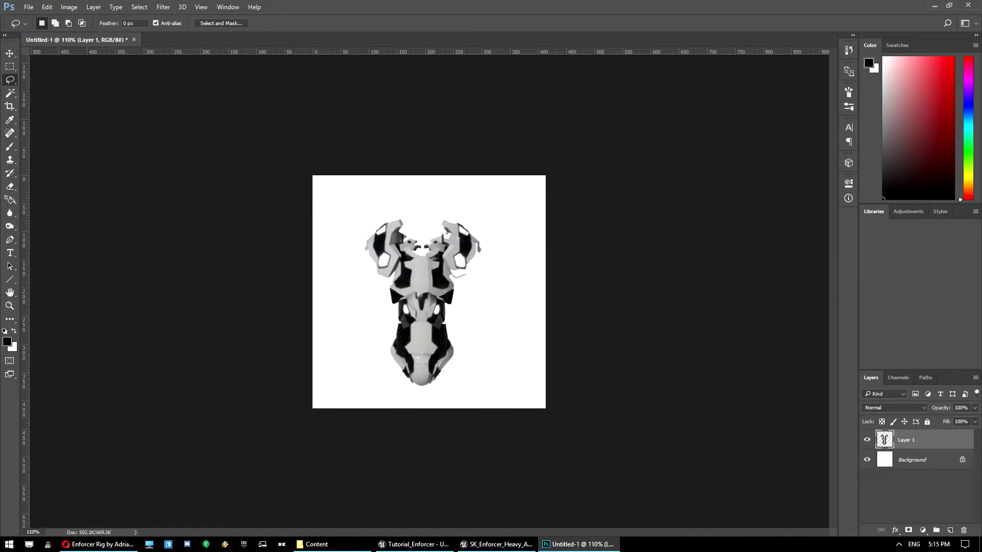
left_click(865, 460)
left_click(865, 460)
left_click(865, 461)
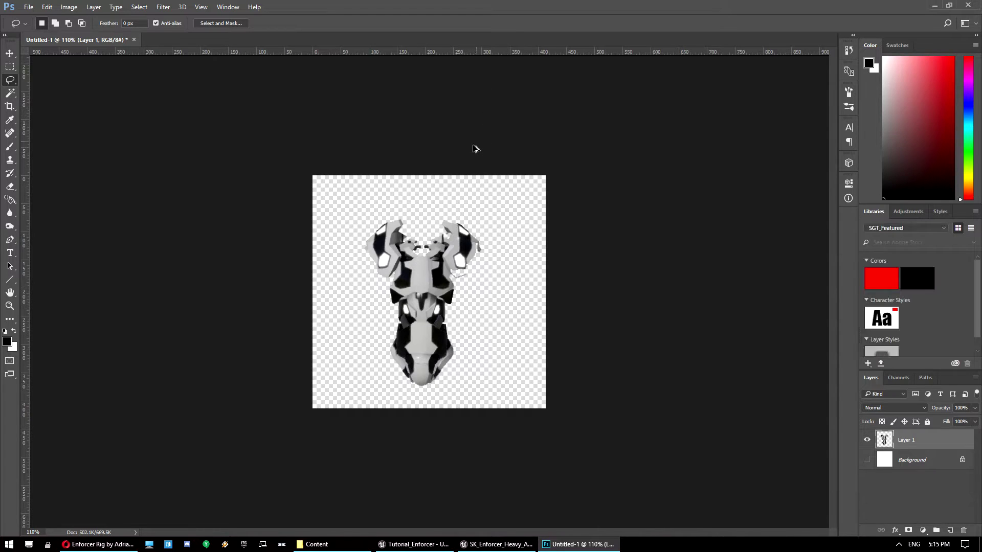
key("ctrl+alt+shift+s")
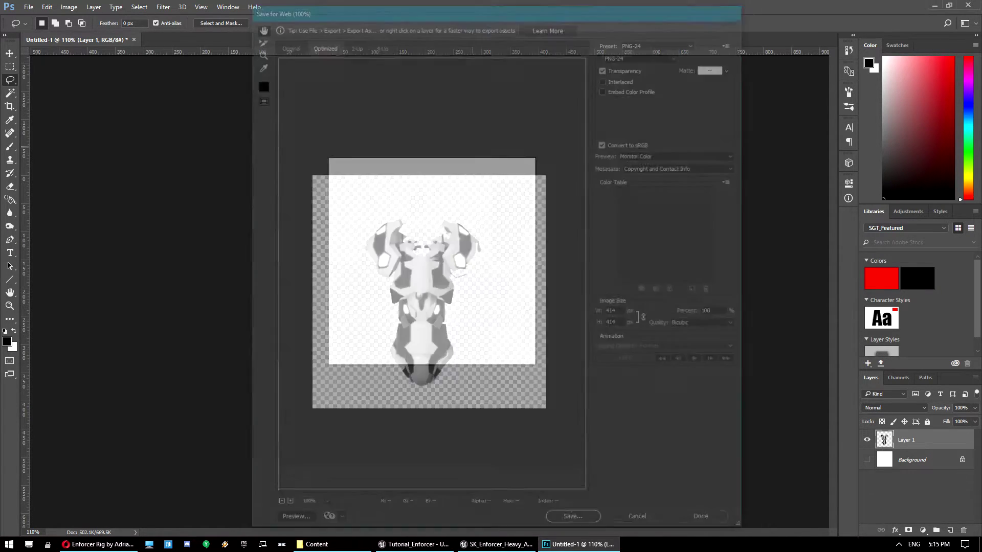
key("Escape")
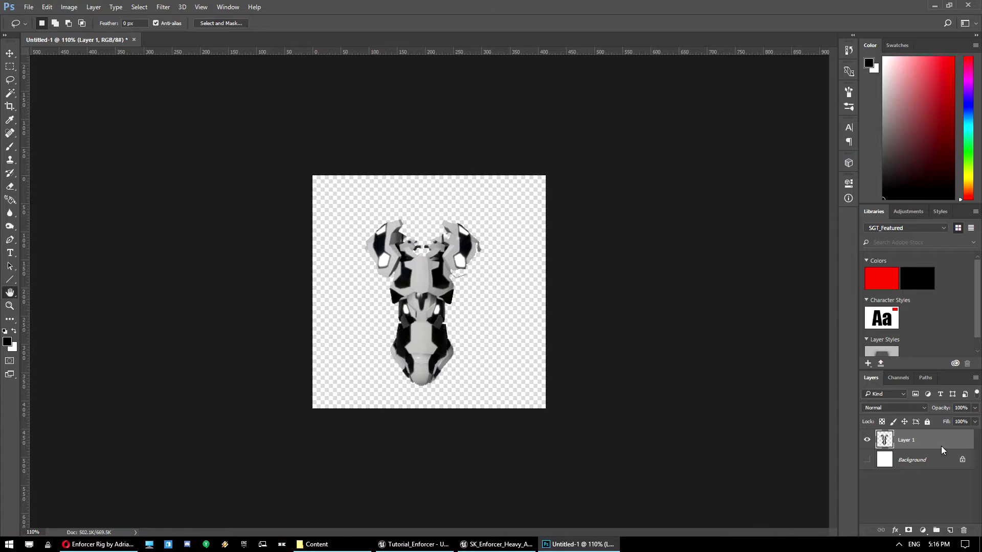
Add a black outside Stroke with a size of 5 px to Layer 1.
double_click(942, 449)
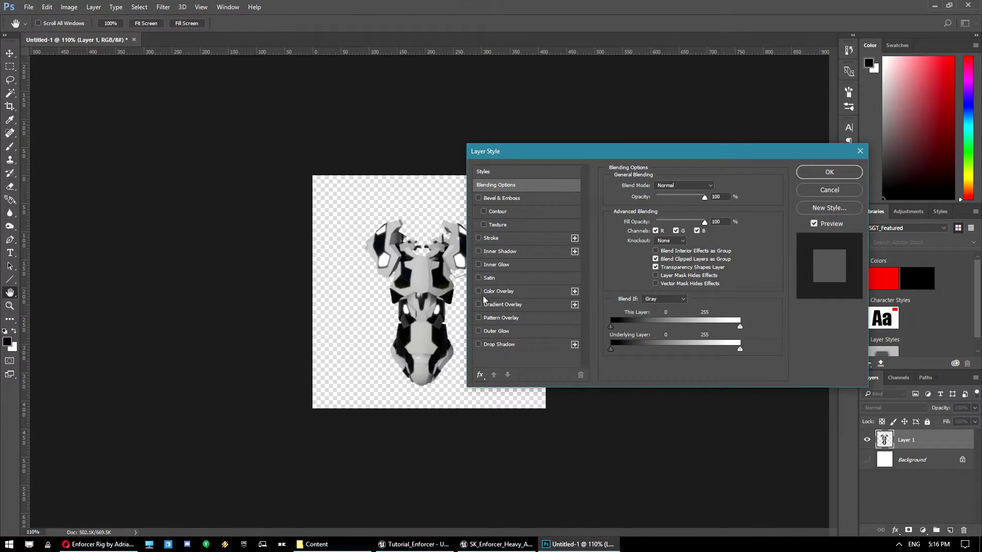
left_click(479, 238)
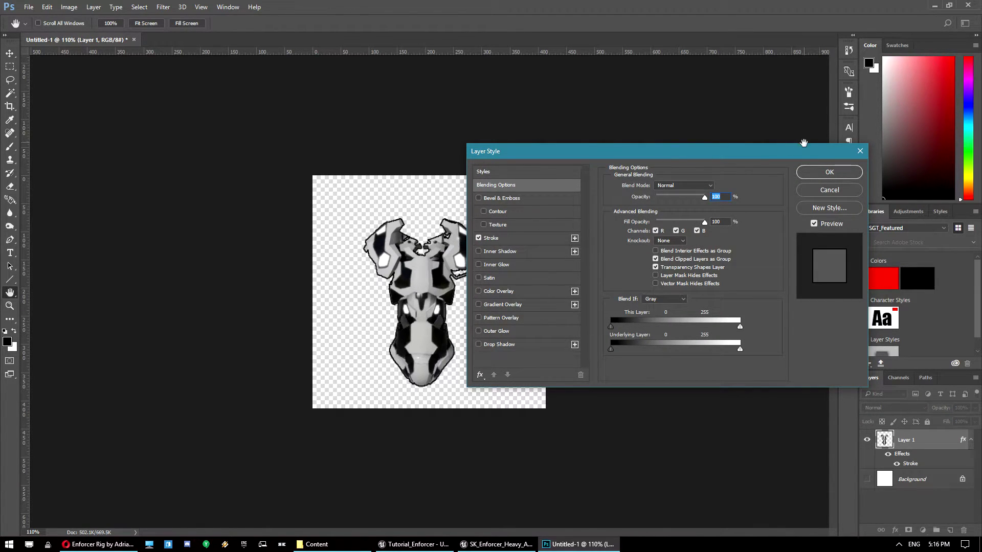
left_click(540, 238)
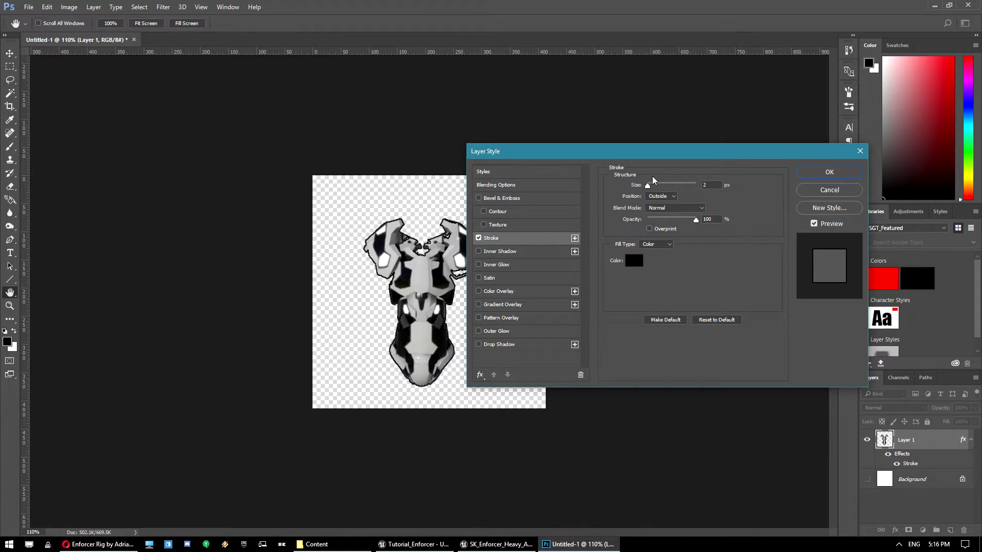
double_click(711, 185)
type("5")
left_click(813, 174)
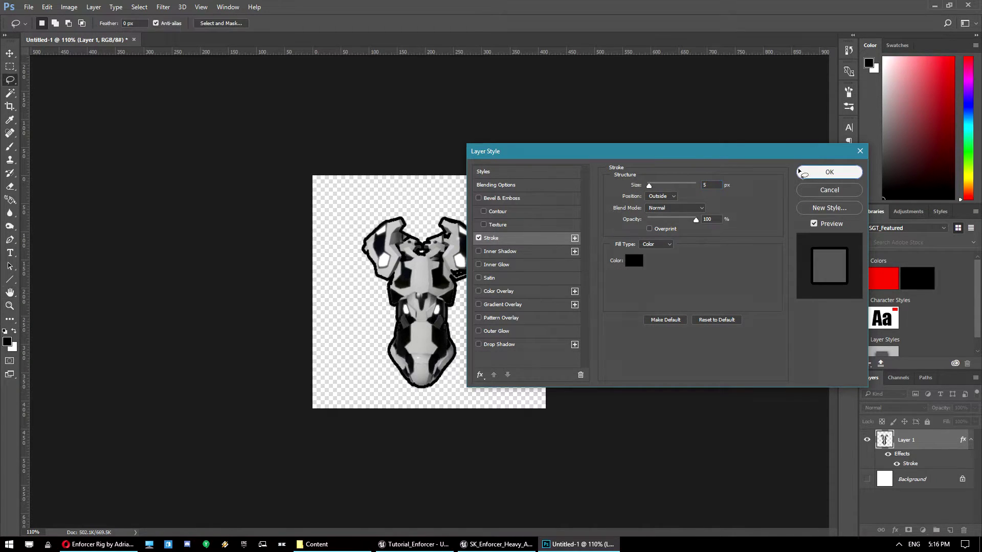
Start a Save for Web export as transparent PNG-24 and browse to Unreal (U:)/Projects/Tutorials/Tutorial_Enforcer.
key("ctrl+alt+shift+s")
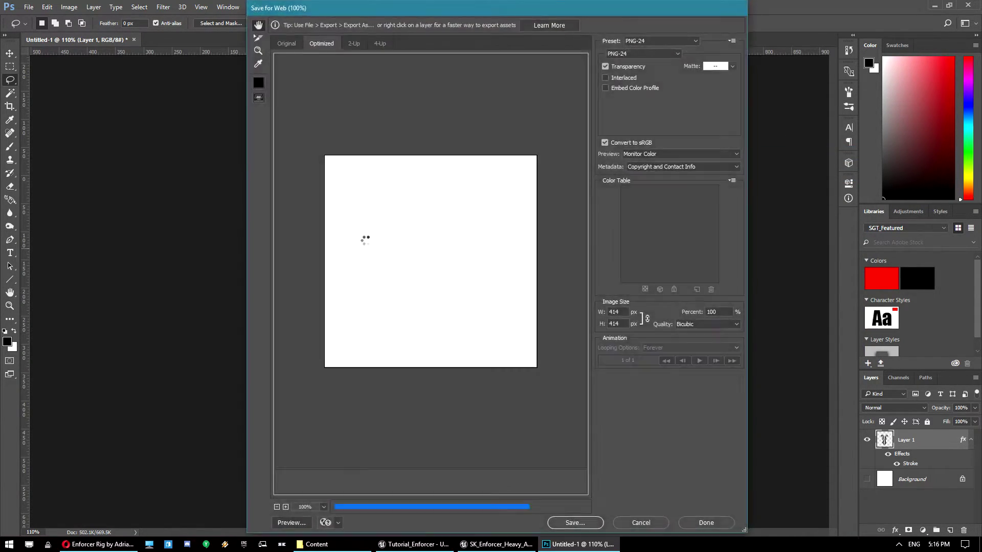
key("Return")
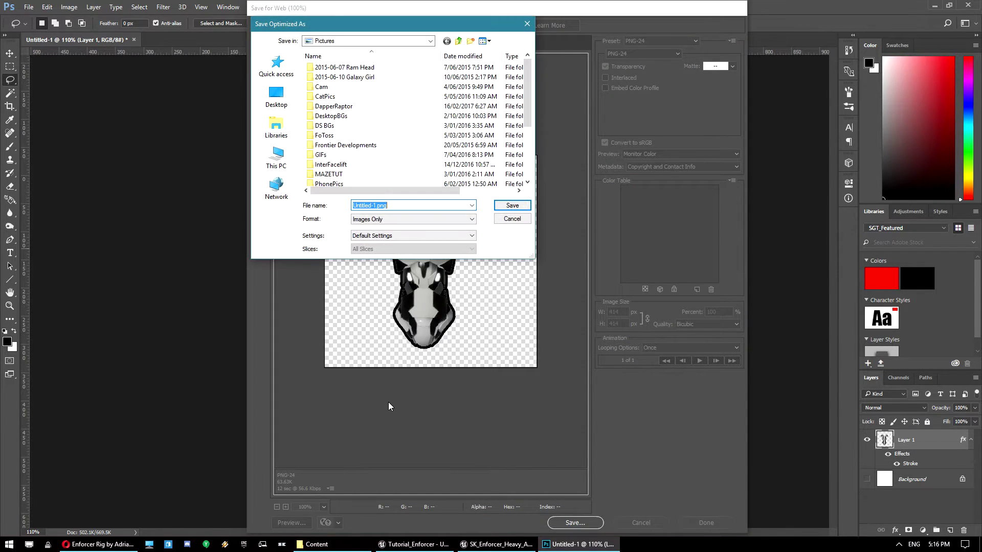
left_click(277, 163)
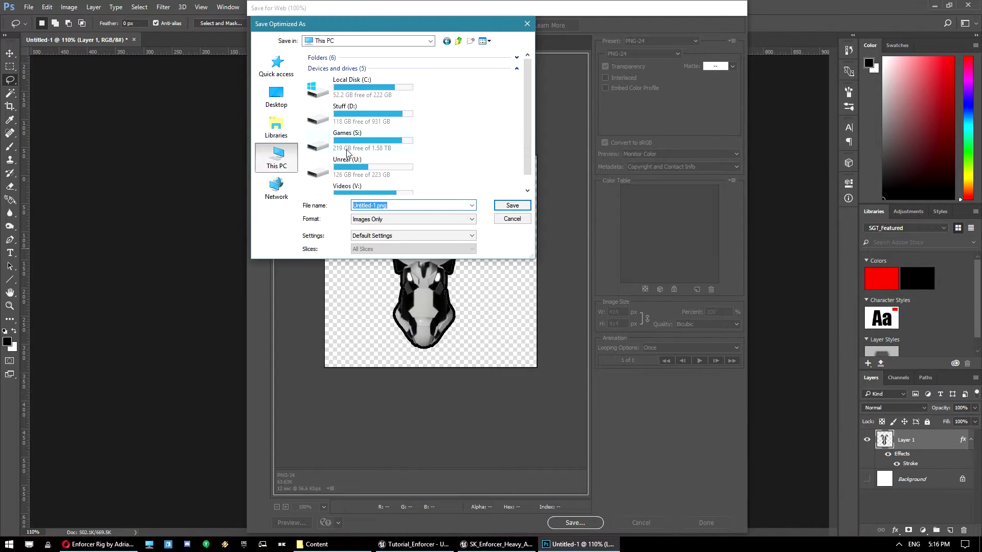
double_click(376, 162)
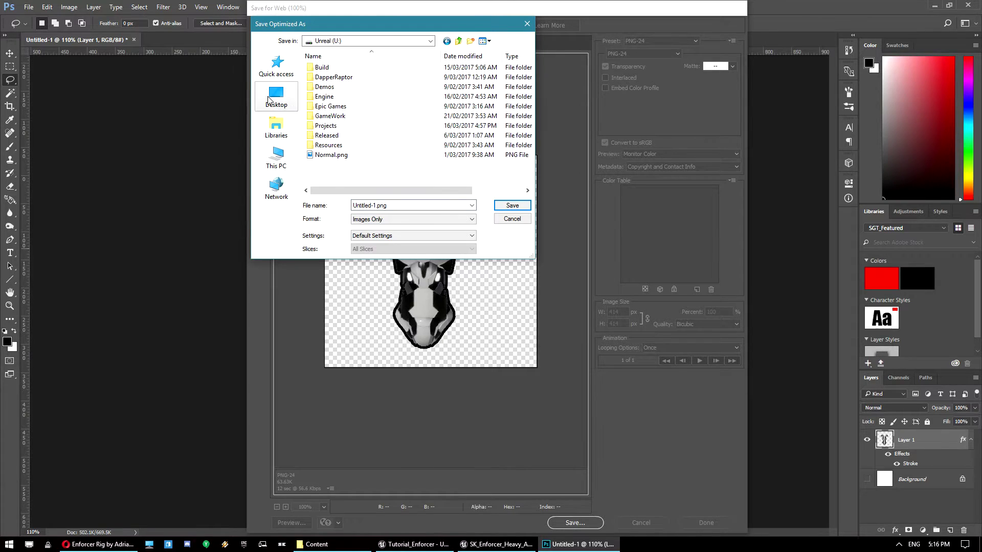
left_click(344, 135)
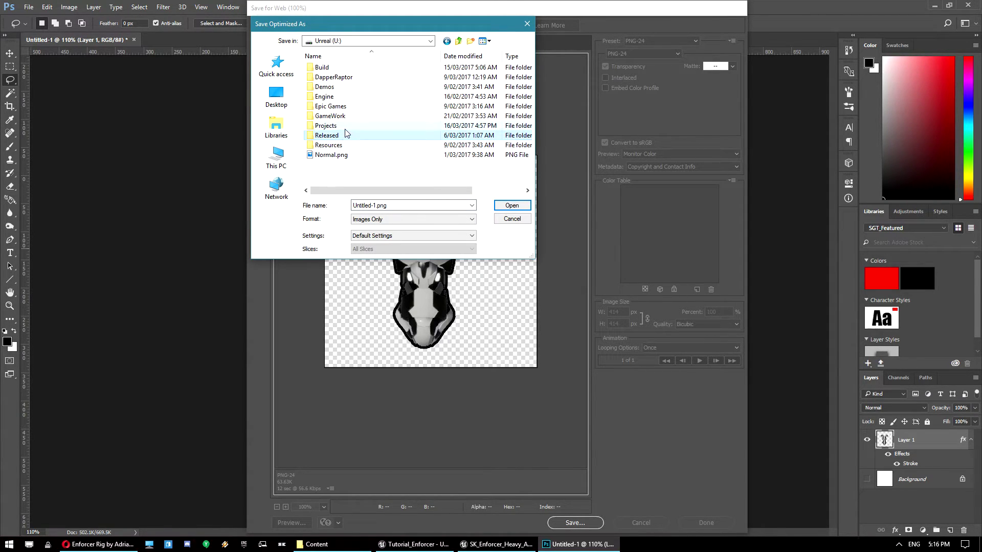
double_click(345, 128)
scroll(361, 151, "down", 1)
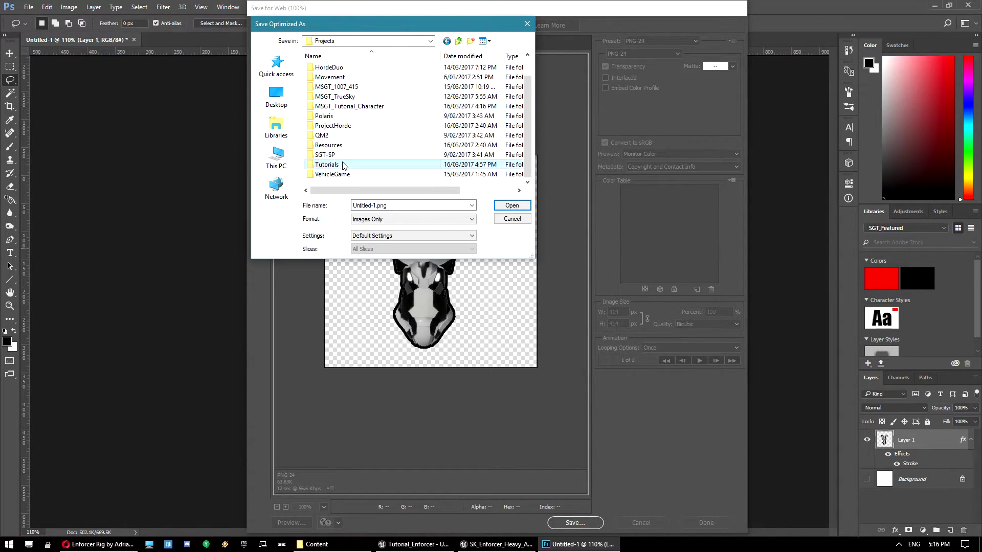
double_click(341, 164)
left_click(350, 72)
double_click(350, 72)
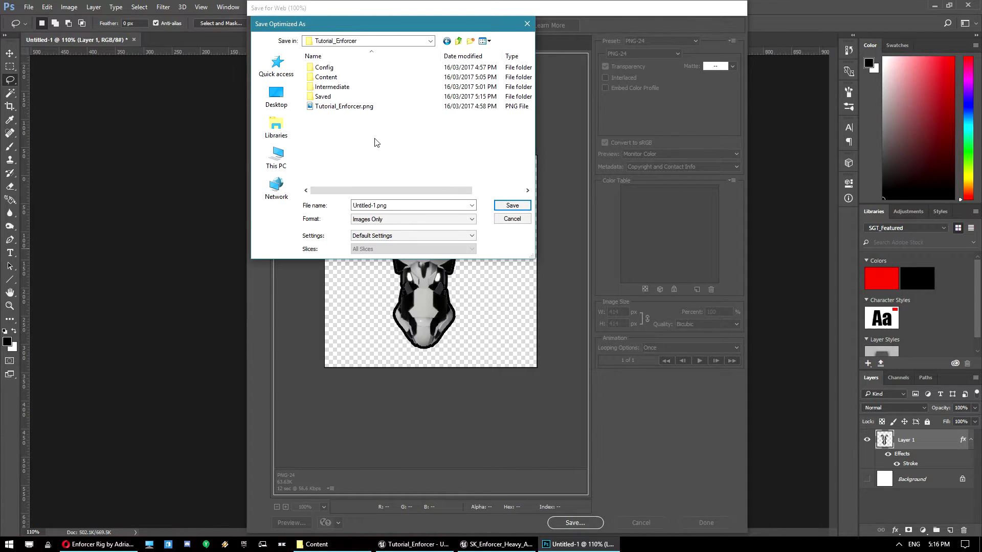
Name the exported image TorsoArmor and save it with the Images Only format.
left_click(443, 206)
left_click(429, 218)
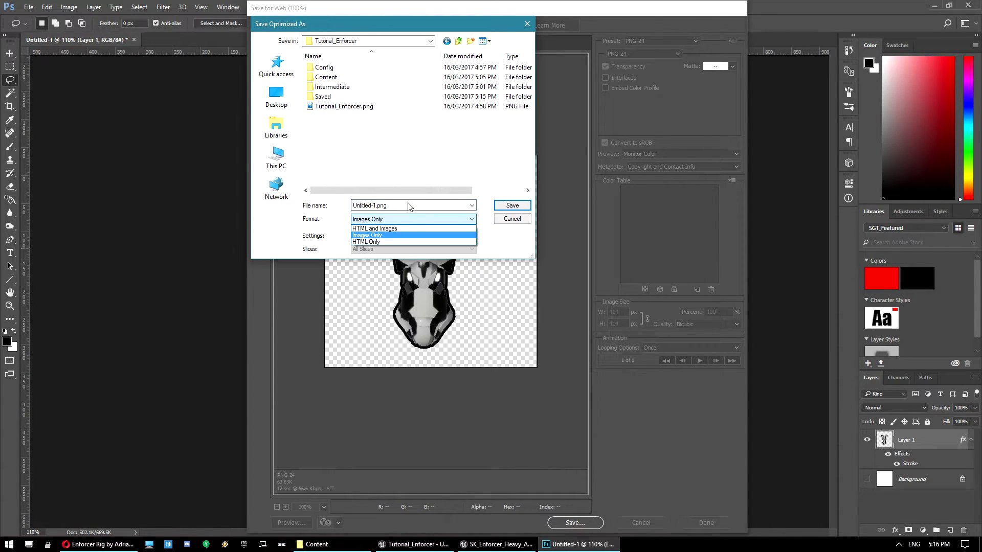
left_click(408, 206)
left_click(408, 205)
type("Topro")
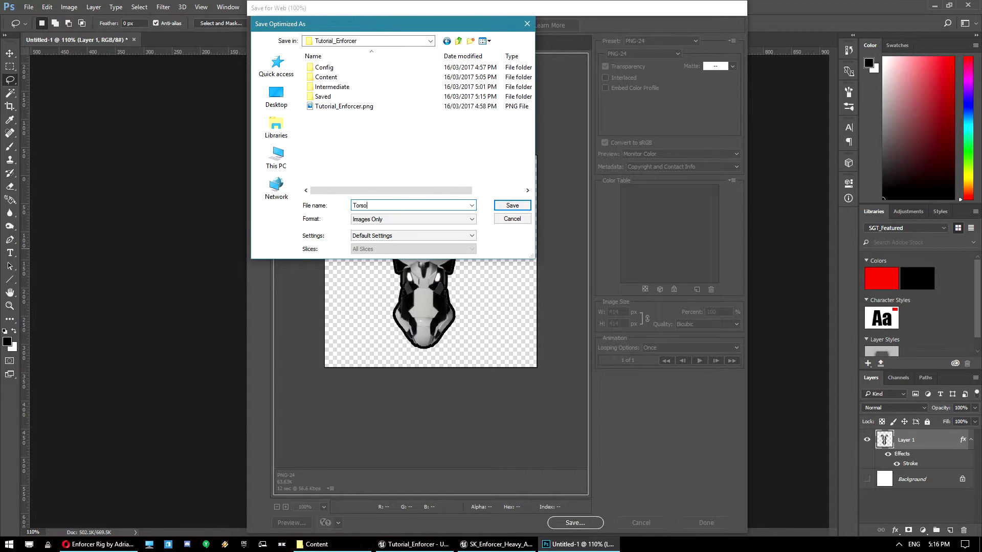
key("Return")
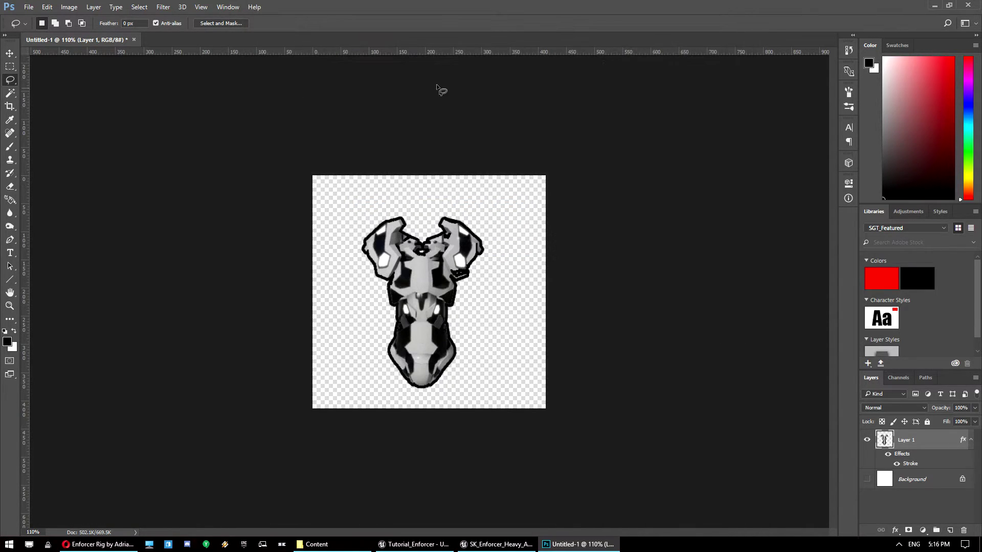
Import TorsoArmor.png from the Tutorial_Enforcer project folder into the Enforcer_Heavy_Armor content folder in Unreal Editor.
left_click(340, 549)
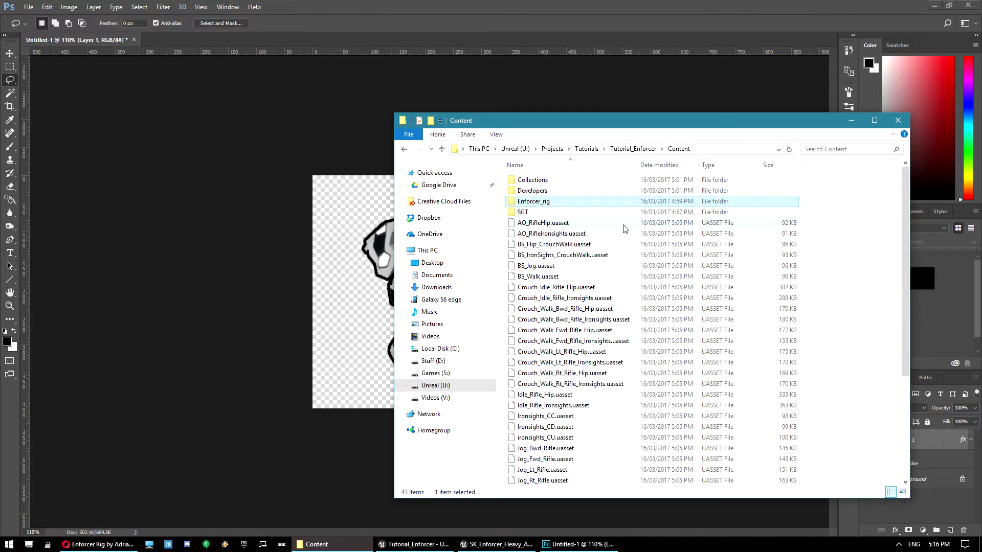
left_click(616, 149)
left_click(570, 227)
left_click(521, 545)
left_click_drag(534, 5, 749, 78)
left_click(327, 543)
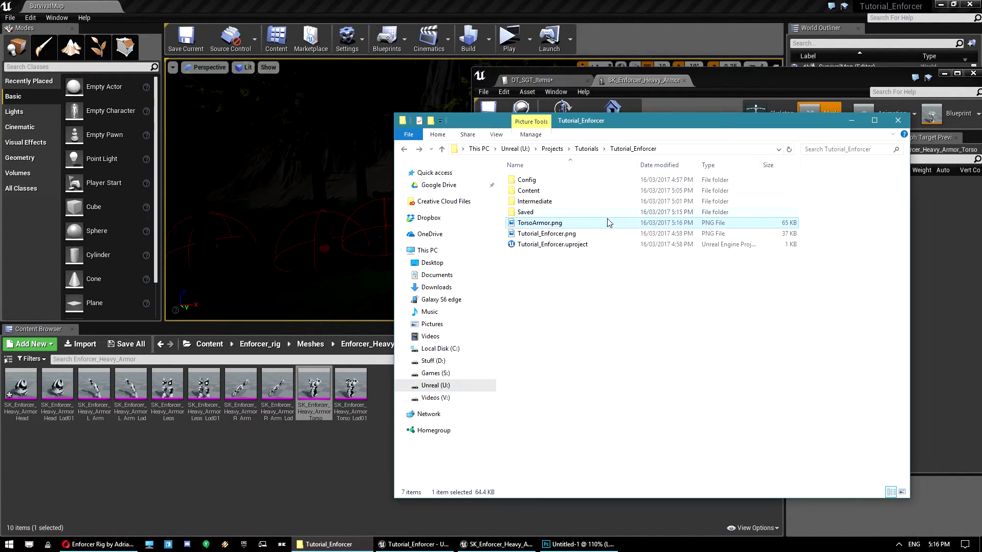
left_click_drag(634, 230, 326, 480)
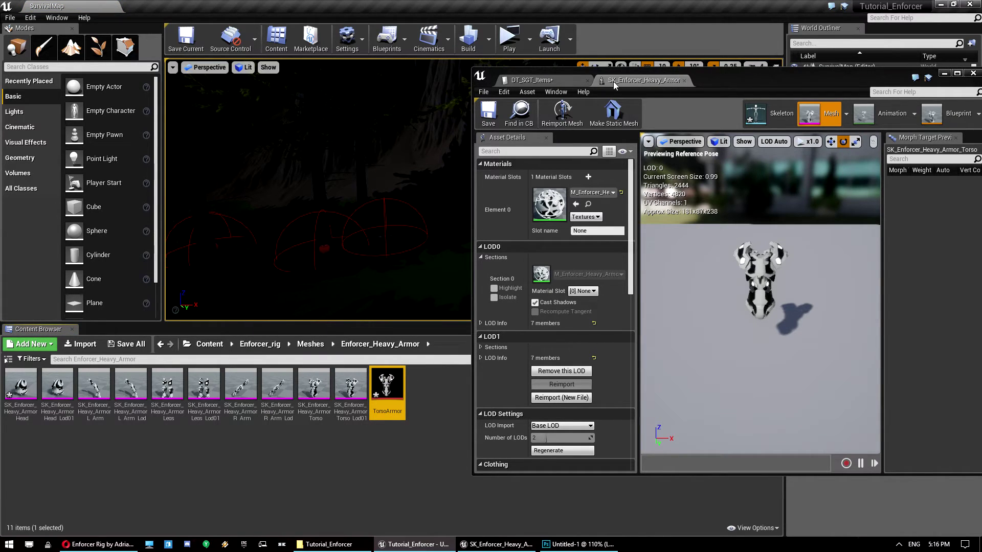
Open the TorsoArmor texture, keep its mip generation at NoMipmaps, set the texture group to UI, and save it.
double_click(387, 385)
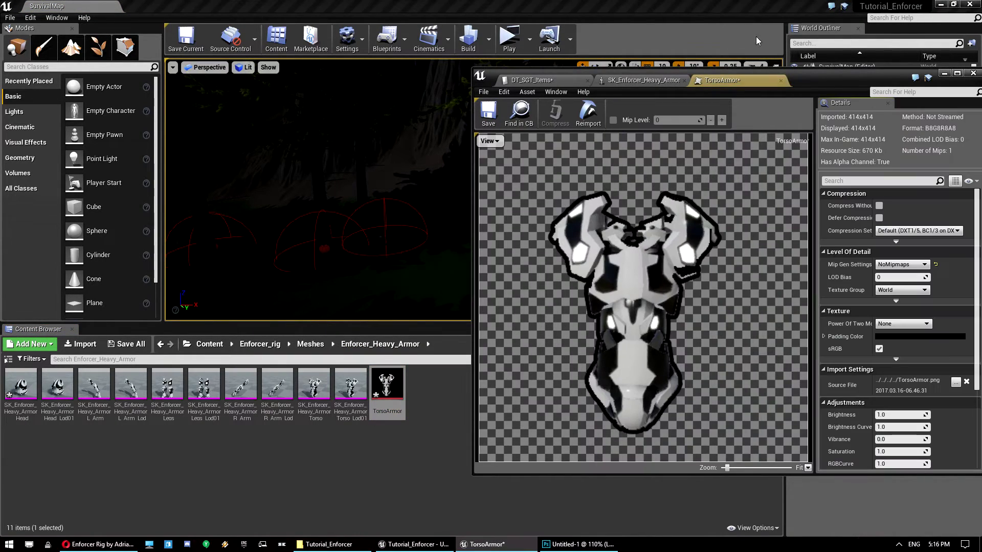
left_click(901, 264)
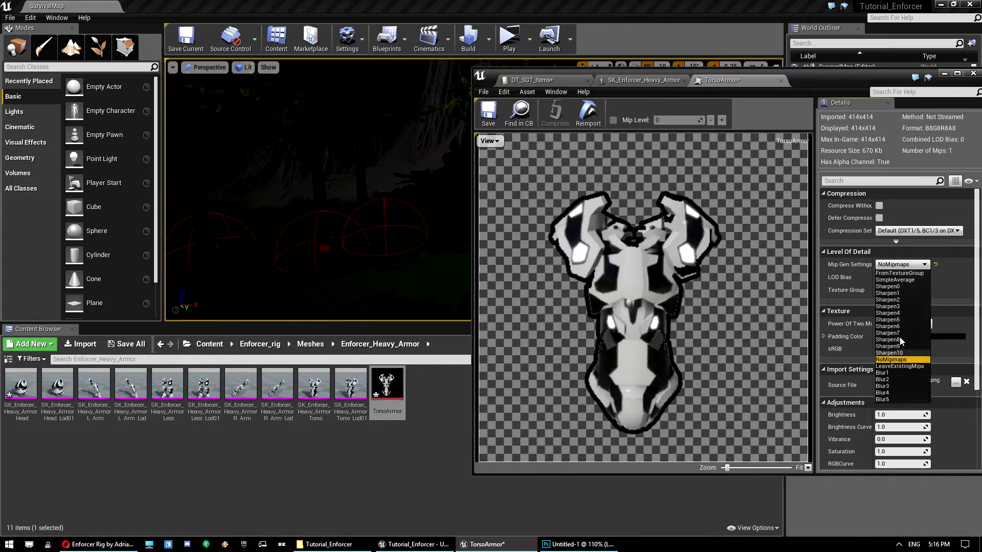
left_click(910, 268)
left_click(925, 290)
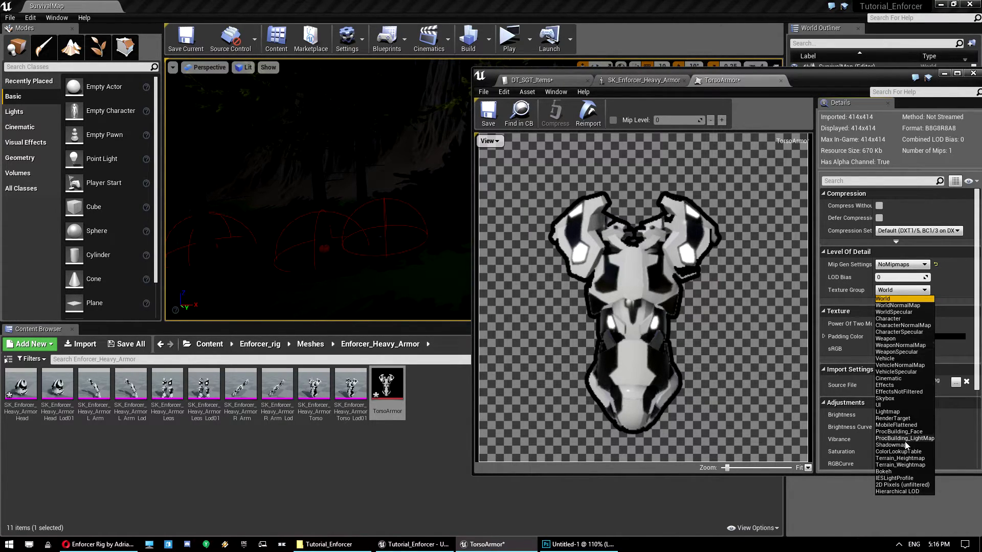
left_click(884, 406)
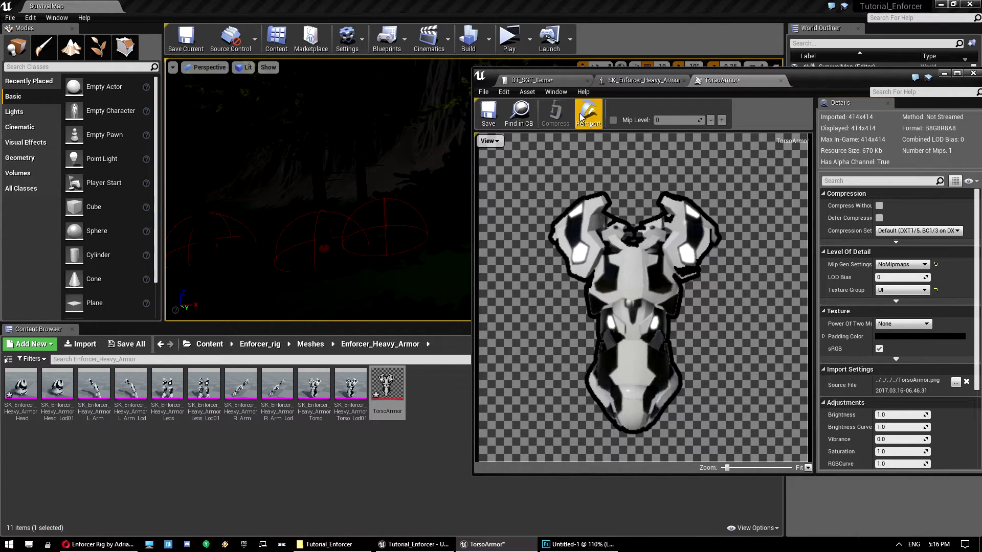
left_click(488, 115)
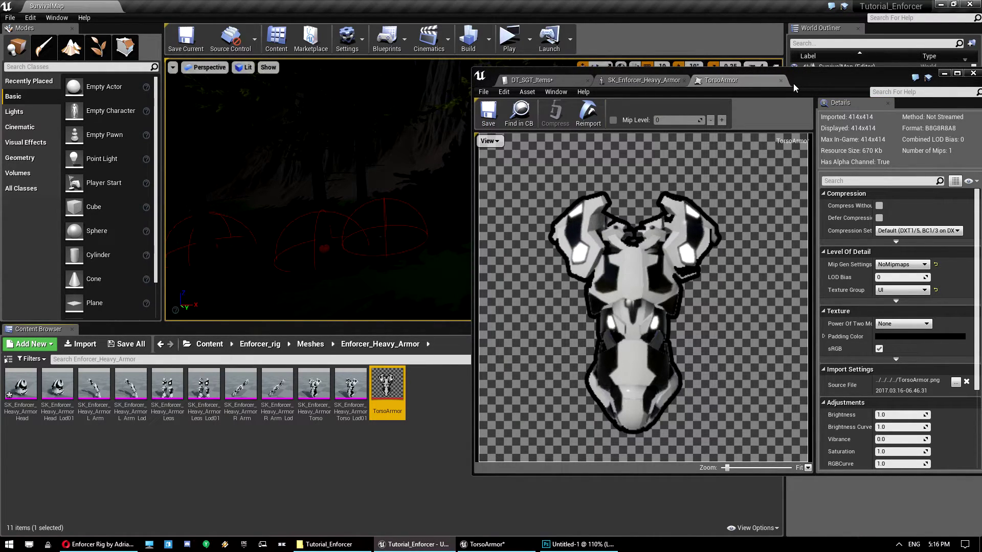
Assign the TorsoArmor texture as the thumbnail of the EnforcerArmor_HeavyTorso row in the DT_SGT_Items data table.
left_click_drag(817, 72, 559, 149)
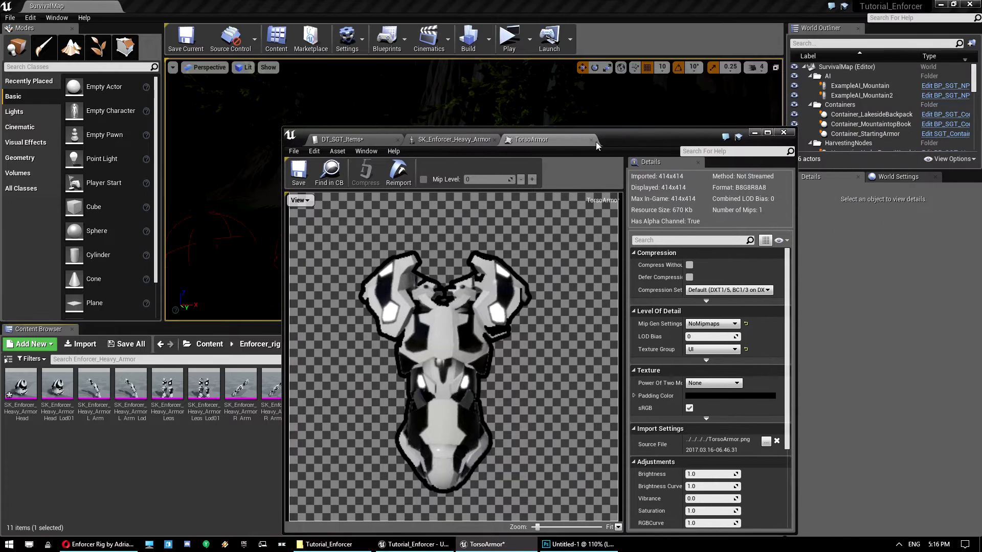
left_click(343, 141)
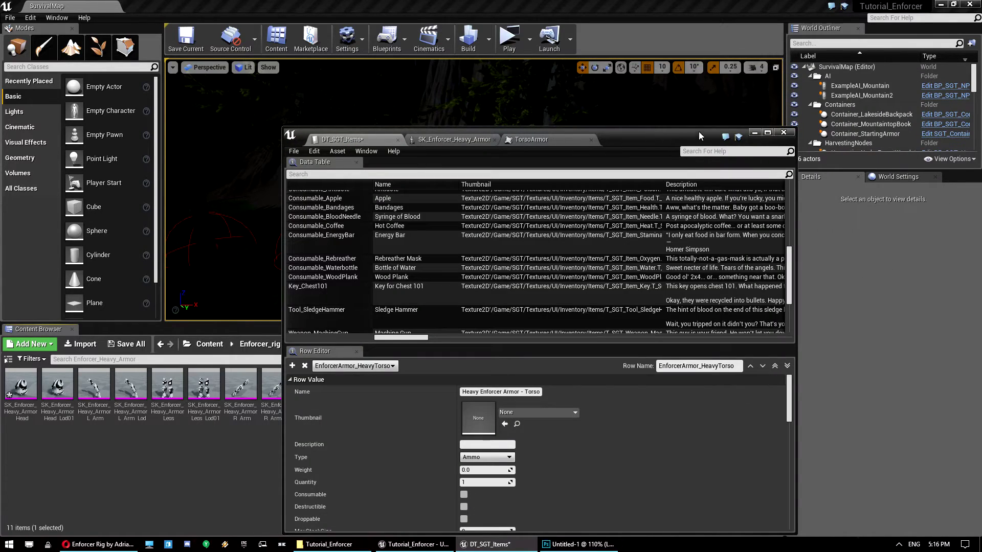
double_click(664, 139)
left_click(440, 348)
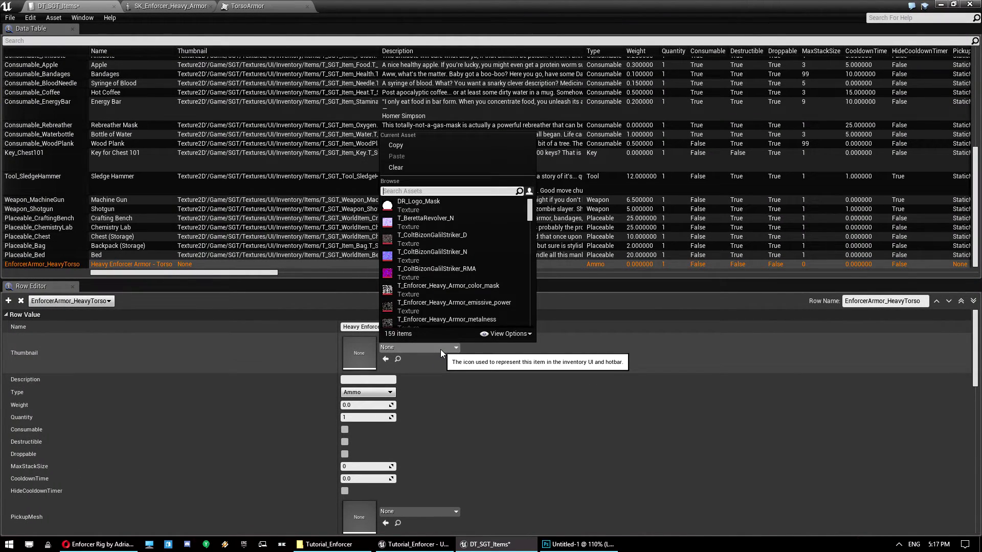
type("torso")
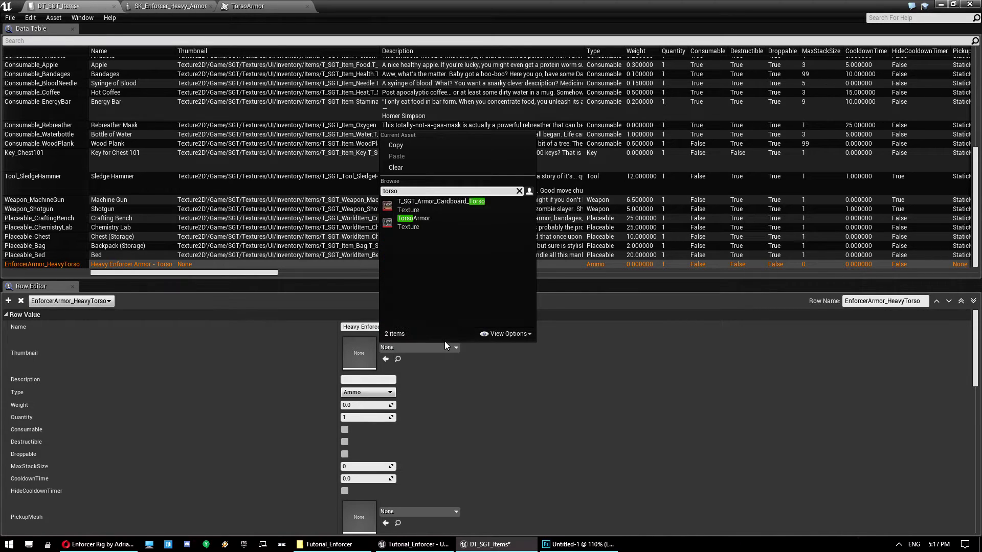
left_click(416, 220)
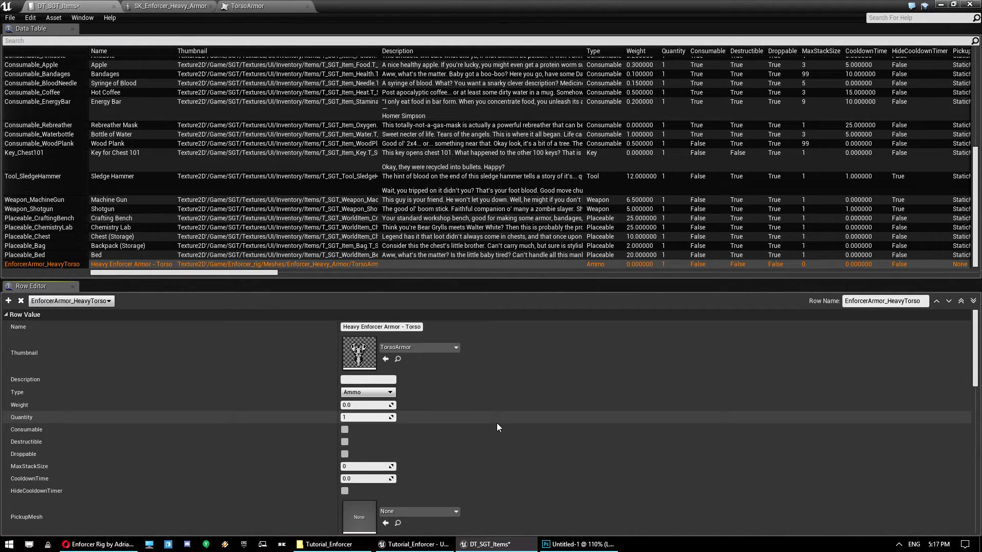
Describe the torso row as "This heavy armor for the enforcer bot goes on his torso.", with type Armor and weight 10.
left_click(377, 380)
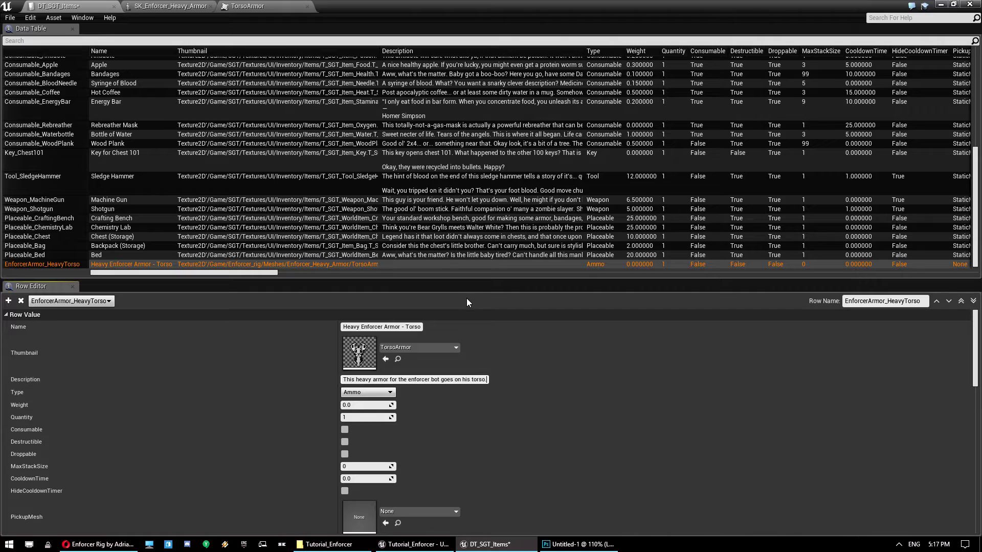
left_click(385, 392)
left_click(377, 407)
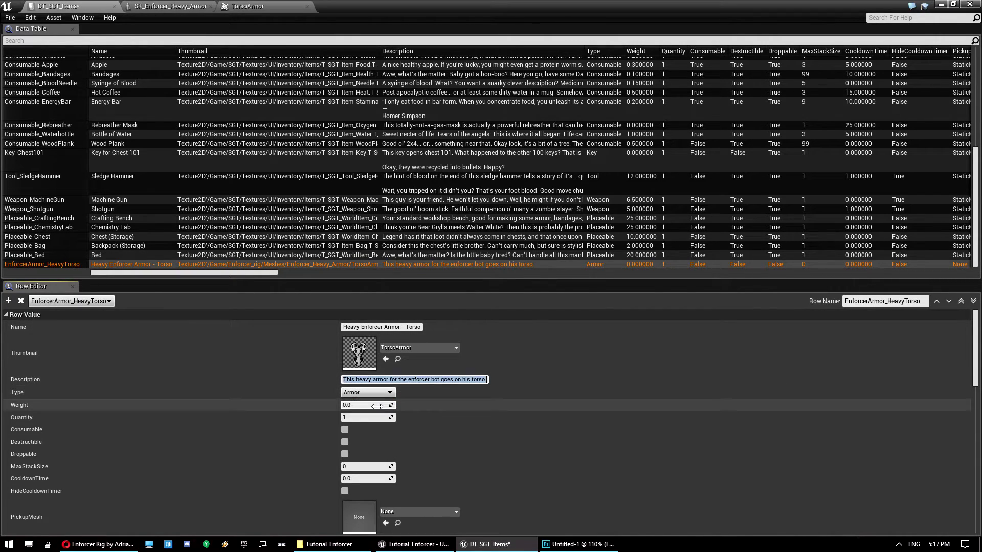
left_click(376, 405)
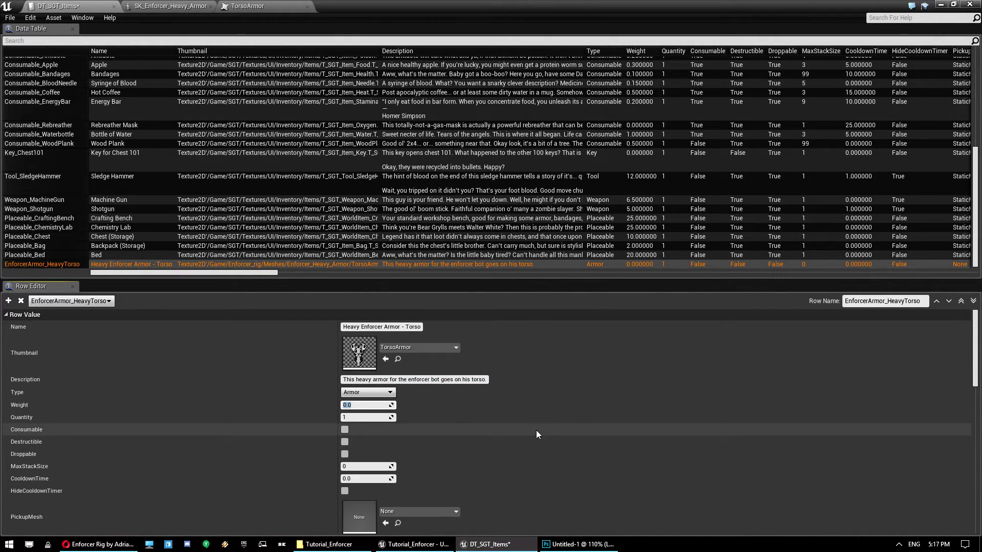
Make the EnforcerArmor_HeavyTorso item destructible and droppable, and set its MaxStackSize to 1.
scroll(386, 477, "down", 1)
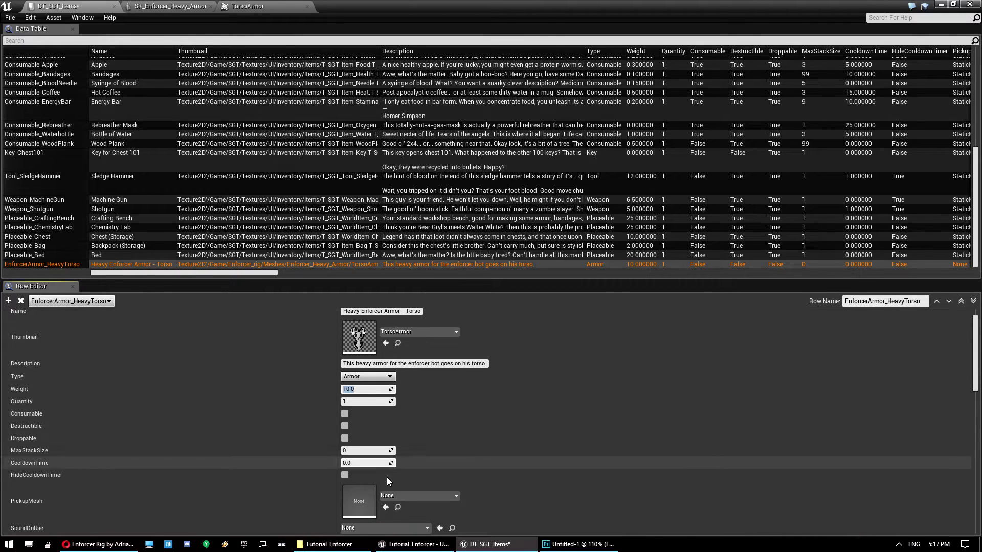
left_click(344, 439)
left_click(344, 426)
scroll(404, 404, "down", 3)
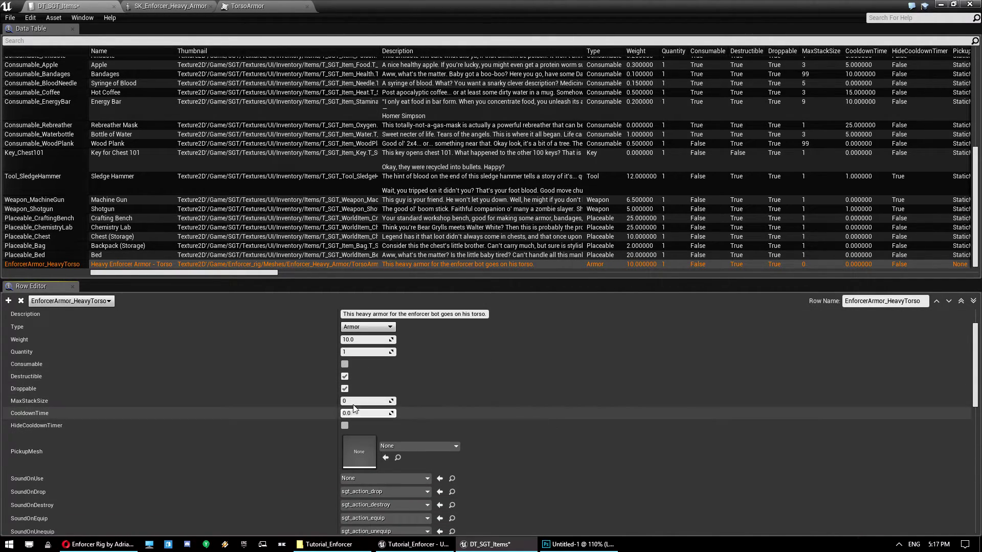
left_click(372, 401)
type("1")
key("Tab")
scroll(454, 403, "down", 2)
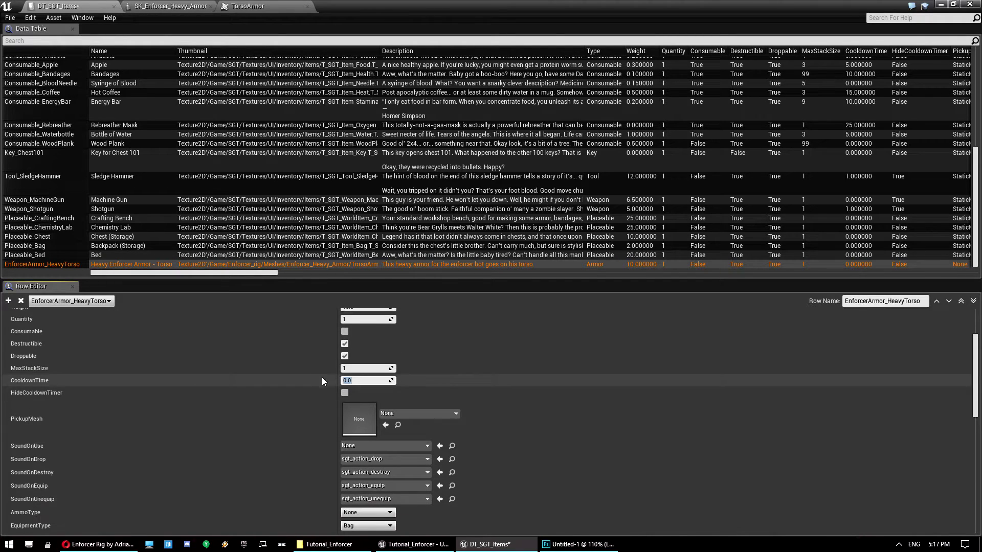
Export the SK_Enforcer_Heavy_Armor_Torso skeletal mesh as an FBX file into the project's Content folder.
left_click_drag(394, 3, 686, 91)
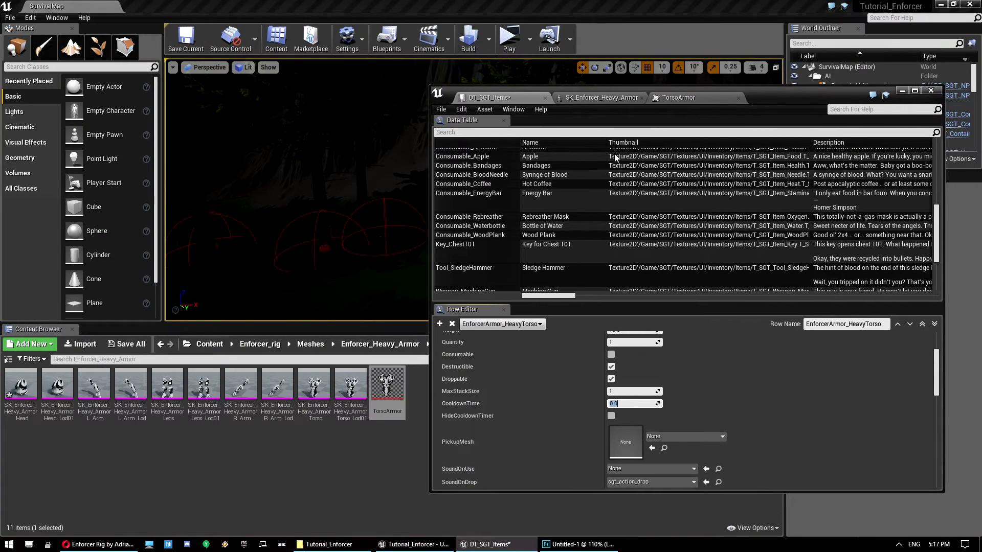
right_click(313, 394)
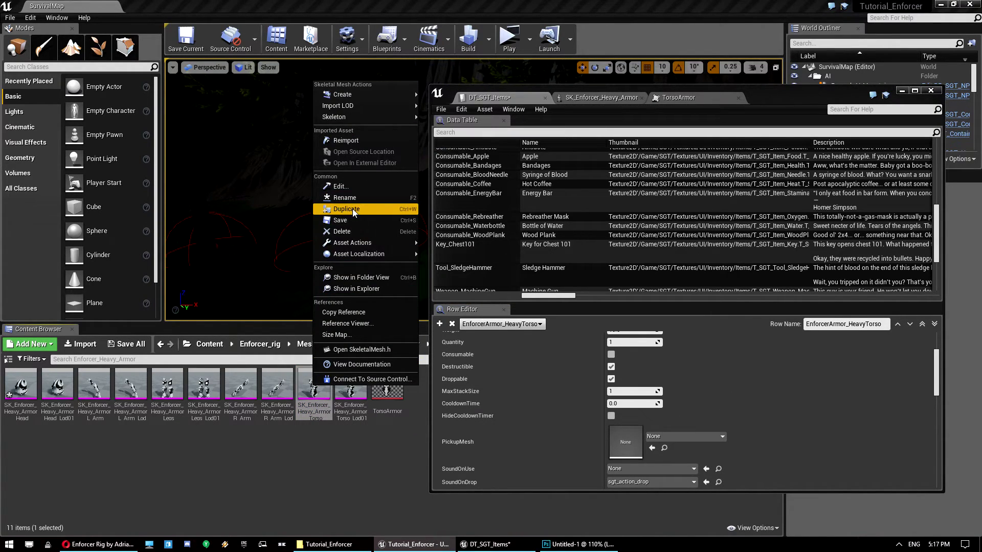
mouse_move(381, 242)
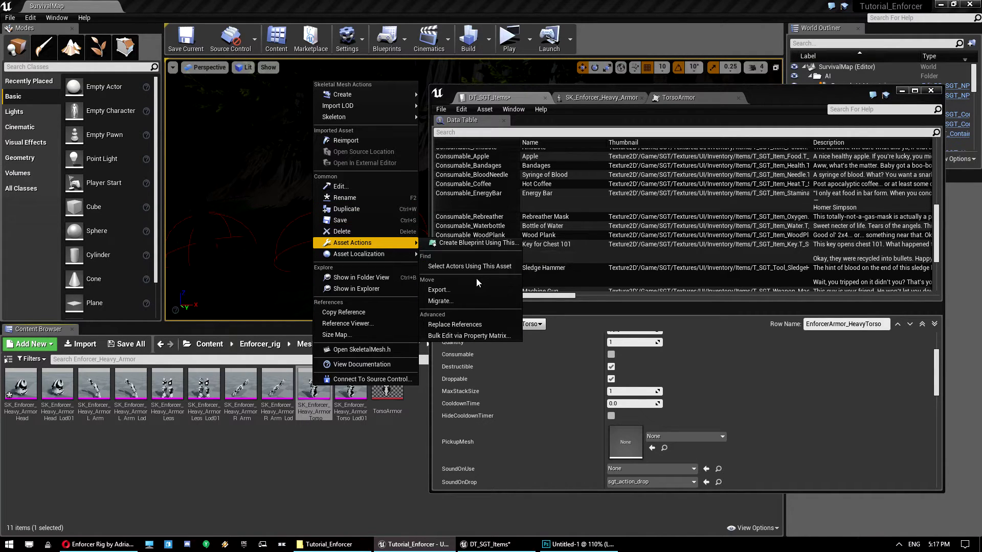
left_click(471, 289)
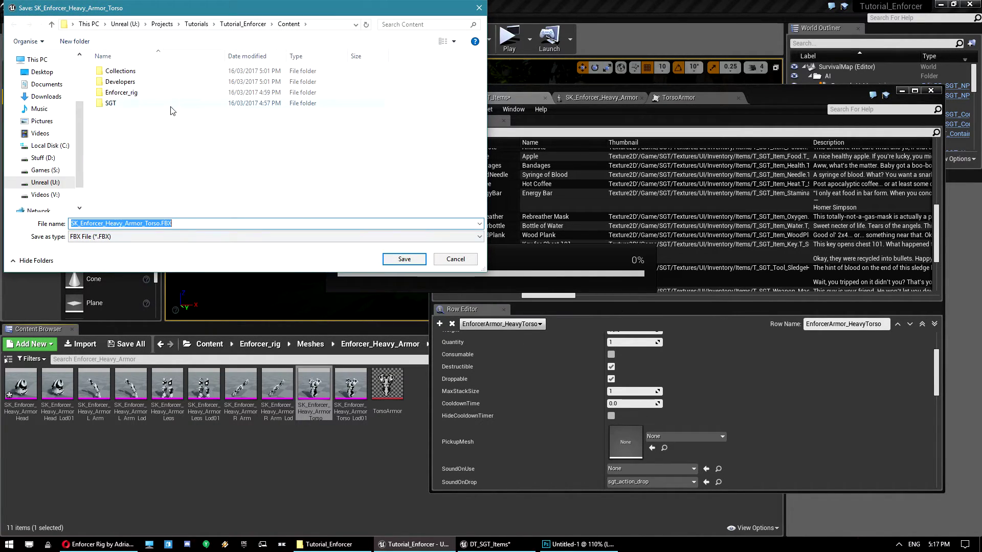
left_click(403, 259)
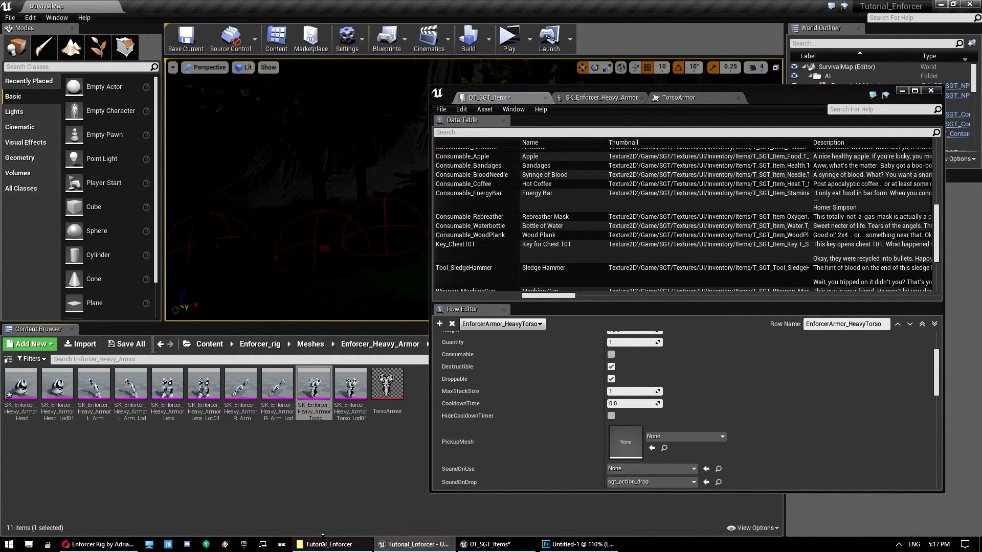
In File Explorer, move SK_Enforcer_Heavy_Armor_Torso.FBX from the Content folder up into the Tutorial_Enforcer project folder.
left_click(323, 543)
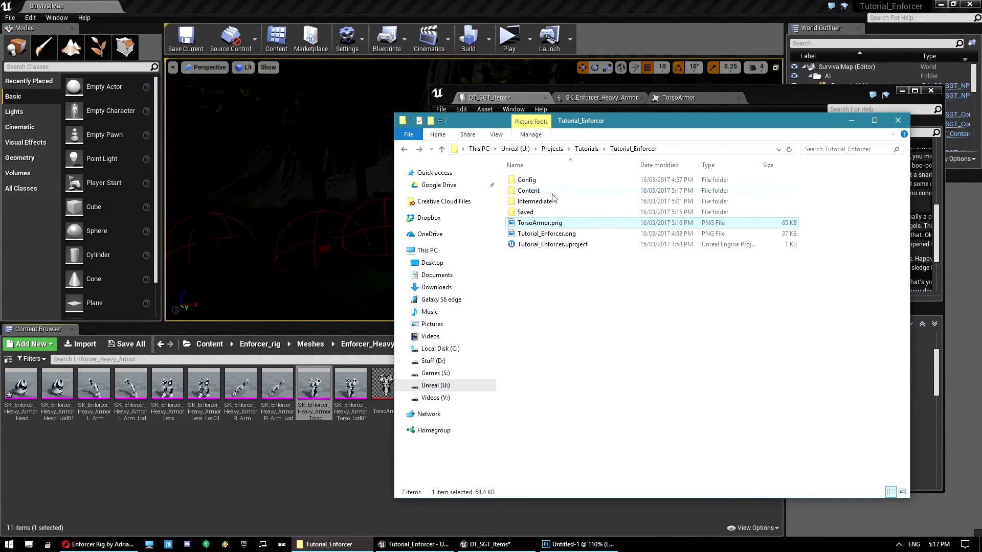
double_click(552, 195)
scroll(598, 323, "down", 5)
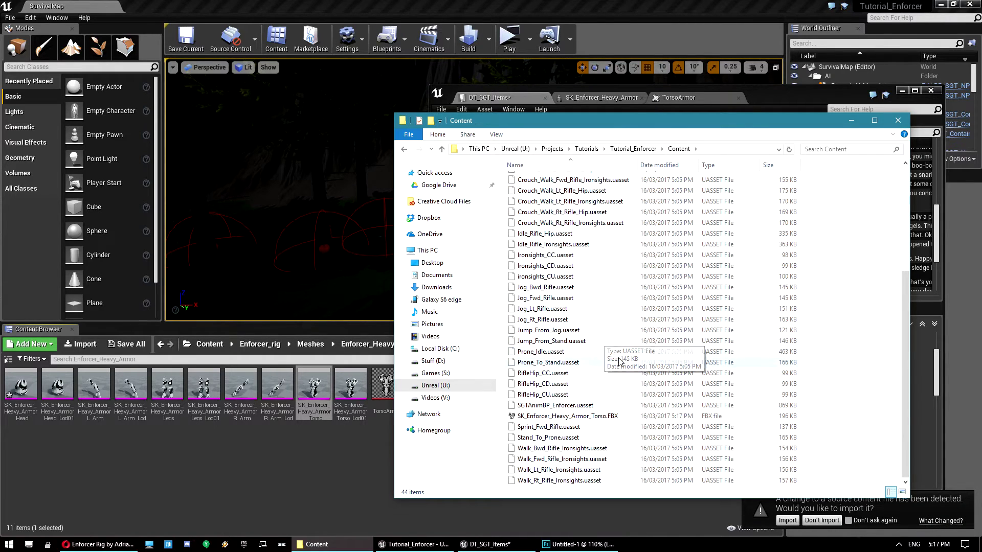
left_click(546, 416)
key("ctrl+x")
key("alt+Left")
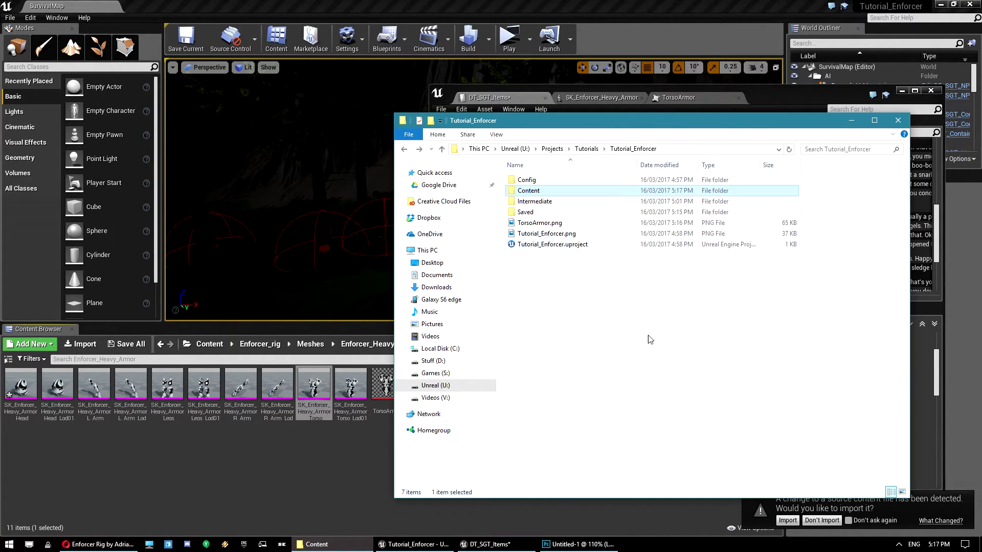
key("ctrl+v")
Rename the moved file to SM_Enforcer_Heavy_Armor_Torso.FBX, and decline Unreal Editor's offer to import the changed source content.
key("F2")
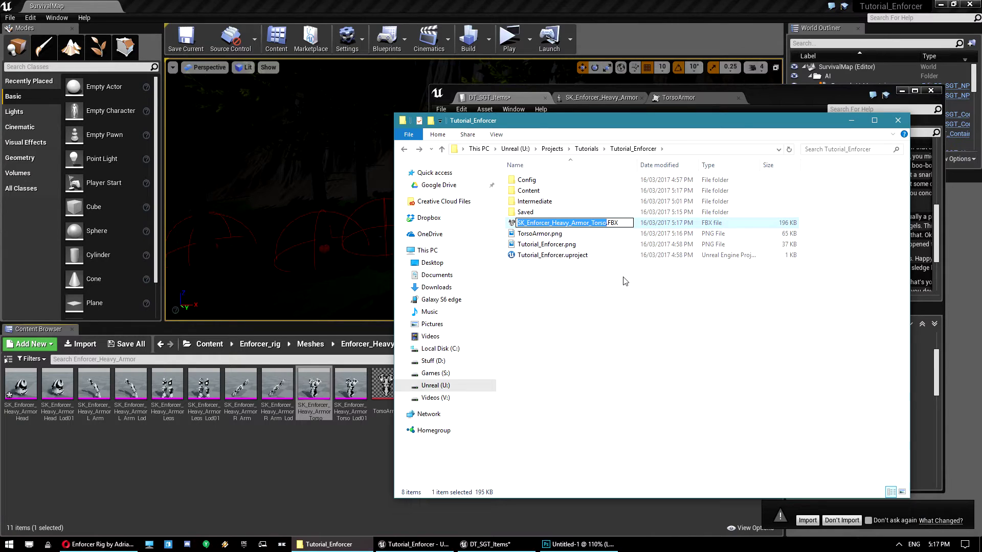
key("Home")
key("Delete")
key("Delete")
key("Return")
key("alt+Tab")
left_click(830, 521)
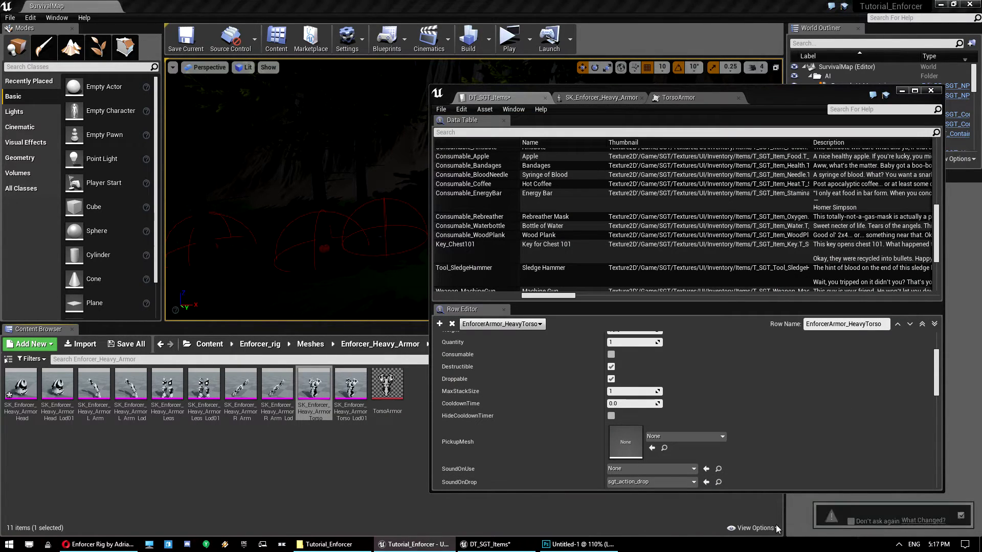
Import SM_Enforcer_Heavy_Armor_Torso.FBX into the Enforcer_Heavy_Armor content folder as a static mesh, without importing materials or textures.
left_click_drag(763, 86, 860, 101)
key("alt+Tab")
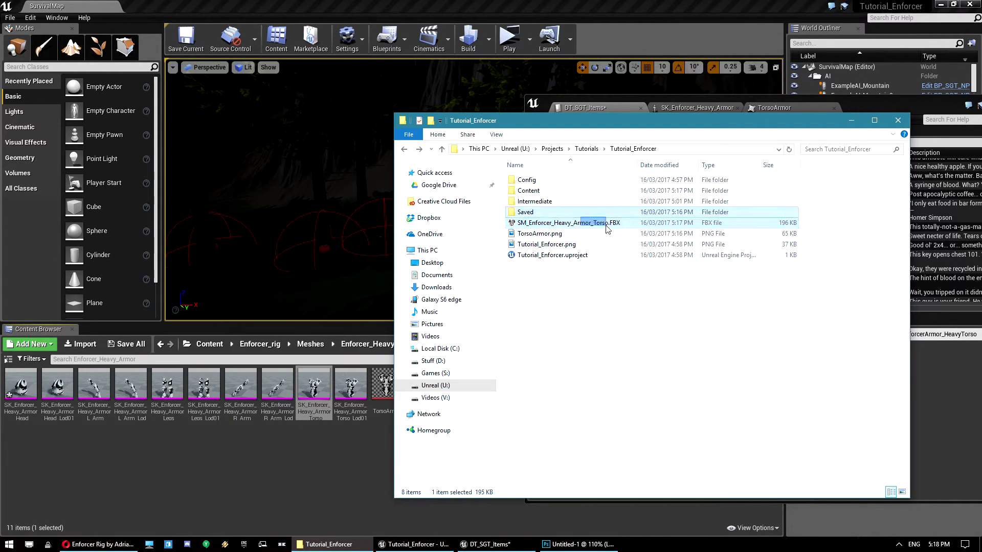
left_click_drag(592, 228, 425, 448)
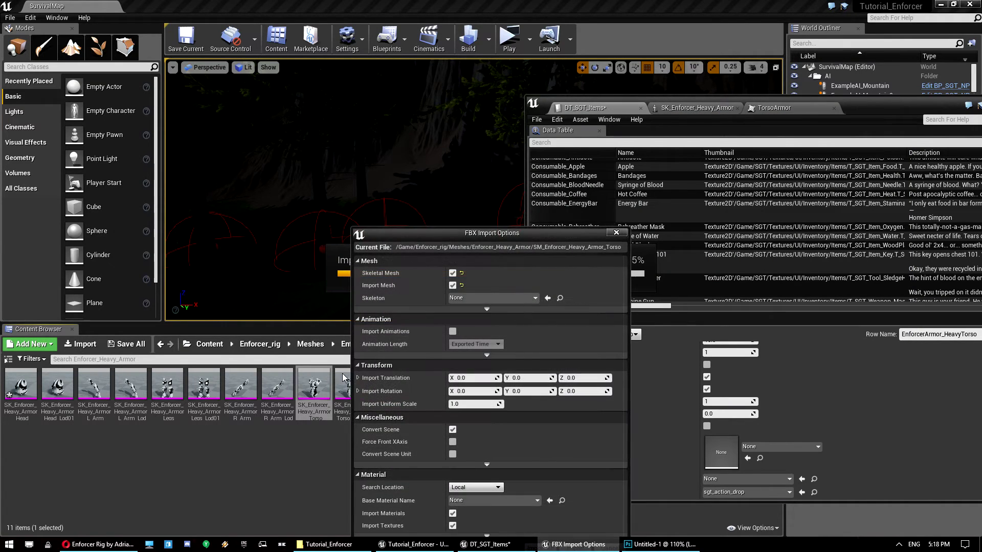
left_click(452, 273)
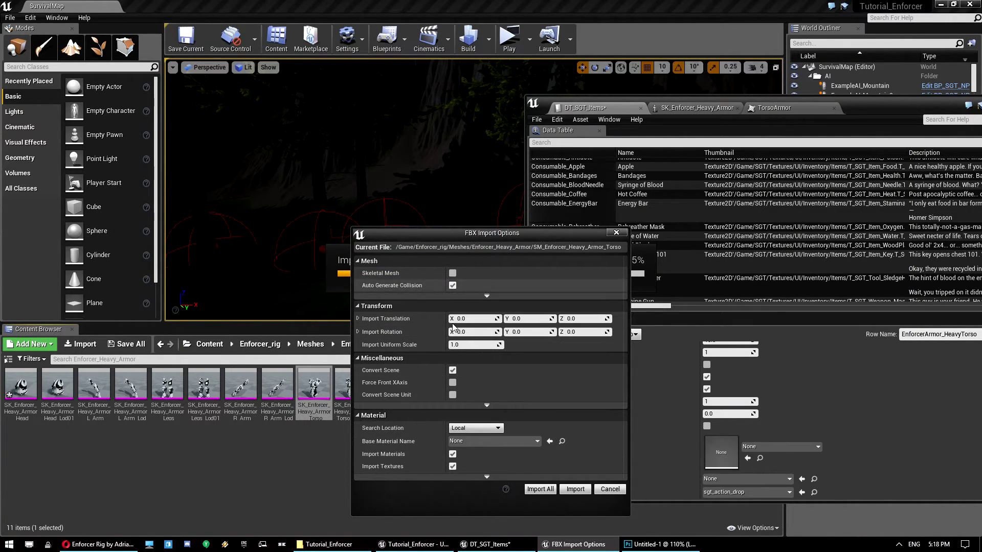
left_click(453, 454)
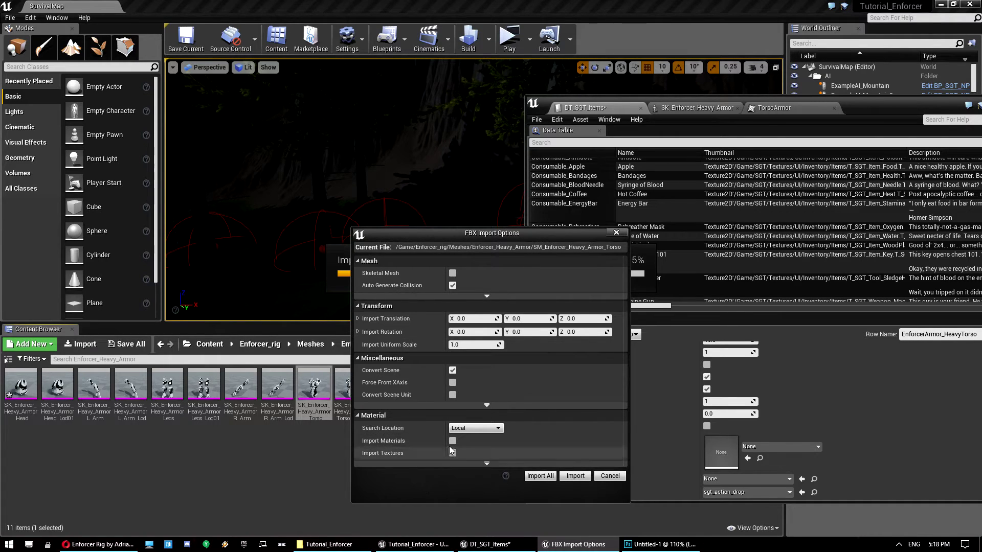
left_click(452, 453)
left_click(578, 476)
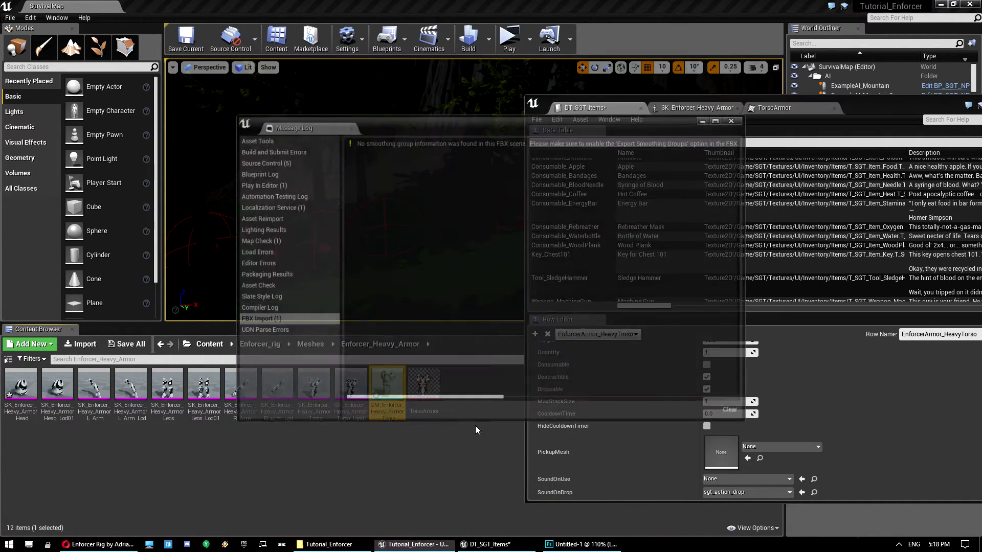
left_click(350, 126)
Open the torso Lod01 skeletal mesh and the new torso static mesh, and locate the skeletal mesh's material in the Content Browser.
double_click(351, 385)
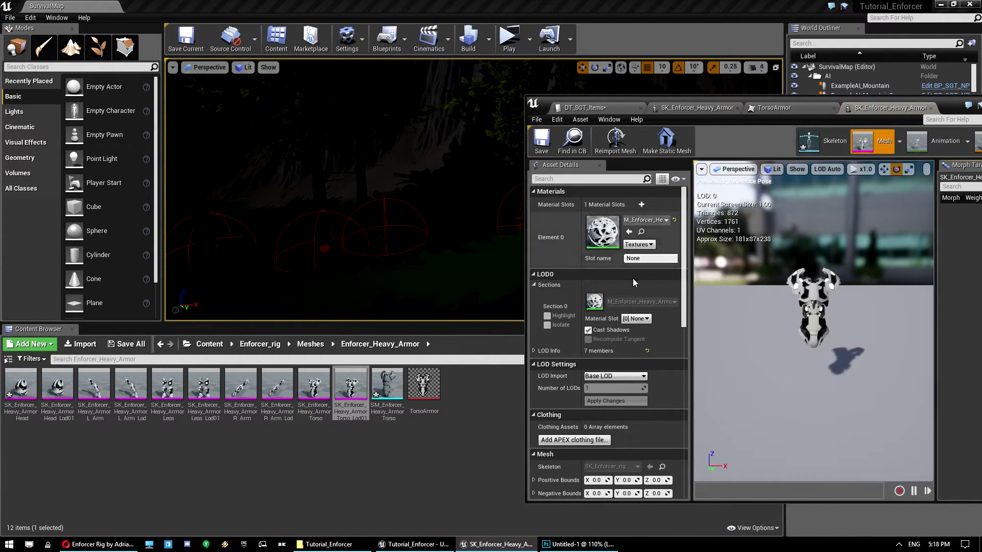
double_click(387, 388)
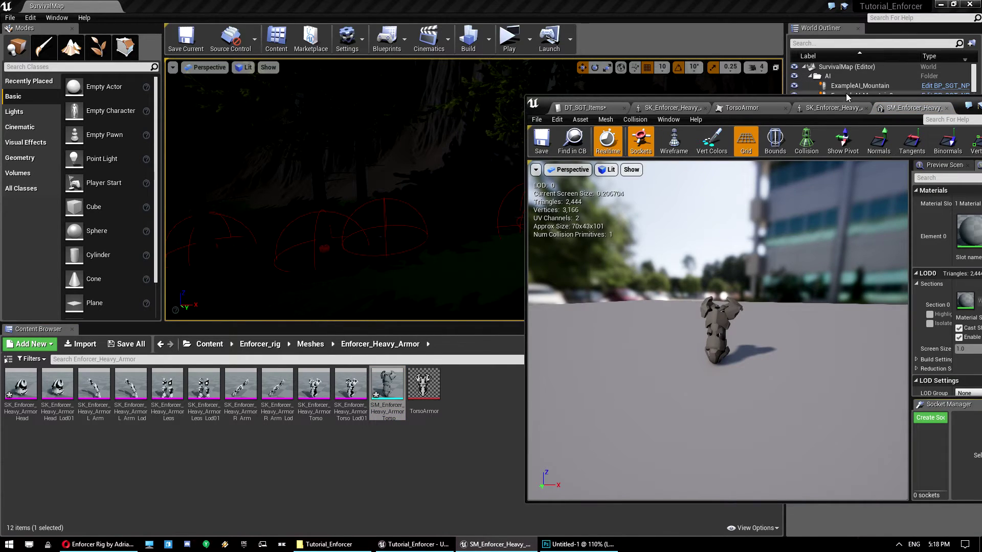
left_click_drag(857, 101, 532, 117)
left_click(501, 123)
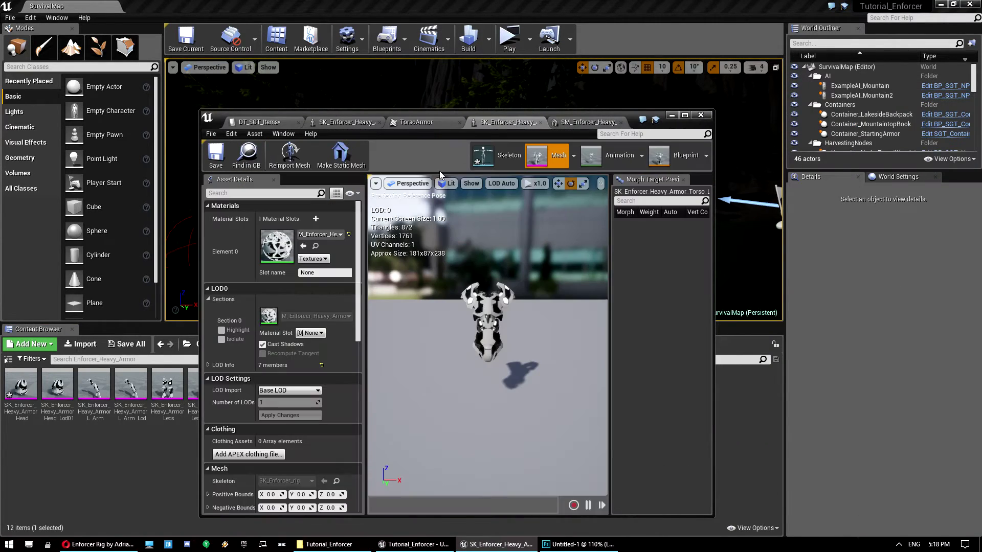
left_click(316, 245)
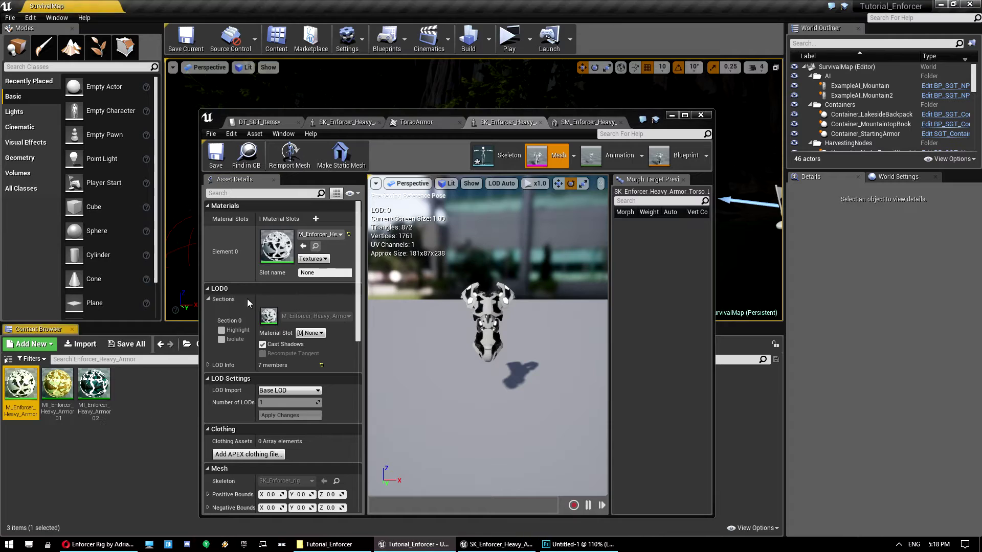
left_click(583, 123)
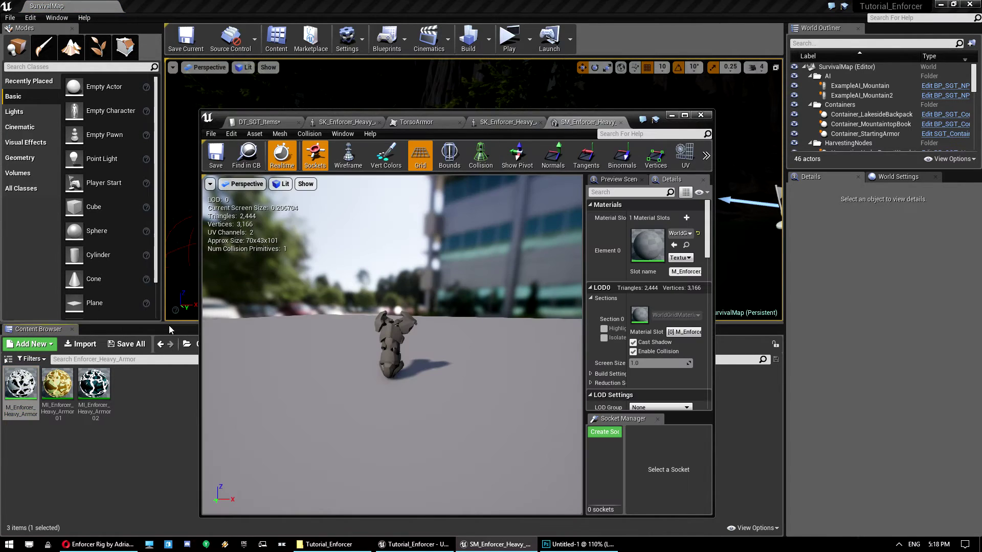
Try the MI_Enforcer_Heavy_Armor_02 material on the torso static mesh's Element 0 slot.
left_click(61, 394)
left_click(93, 385)
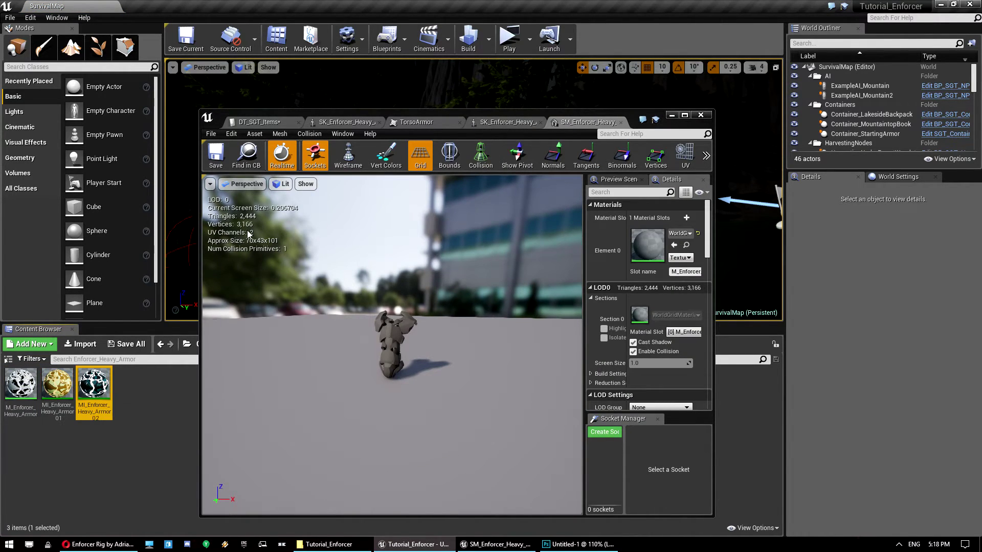
left_click(674, 246)
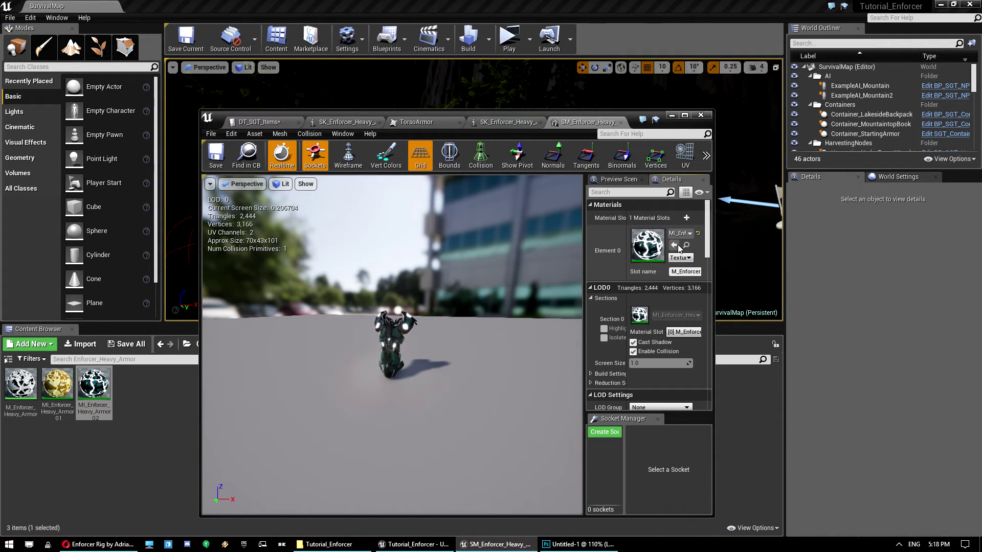
Assign the MI_Enforcer_Heavy_Armor_01 material to Element 0 of the torso static mesh and maximize its editor window.
left_click(57, 388)
left_click(674, 245)
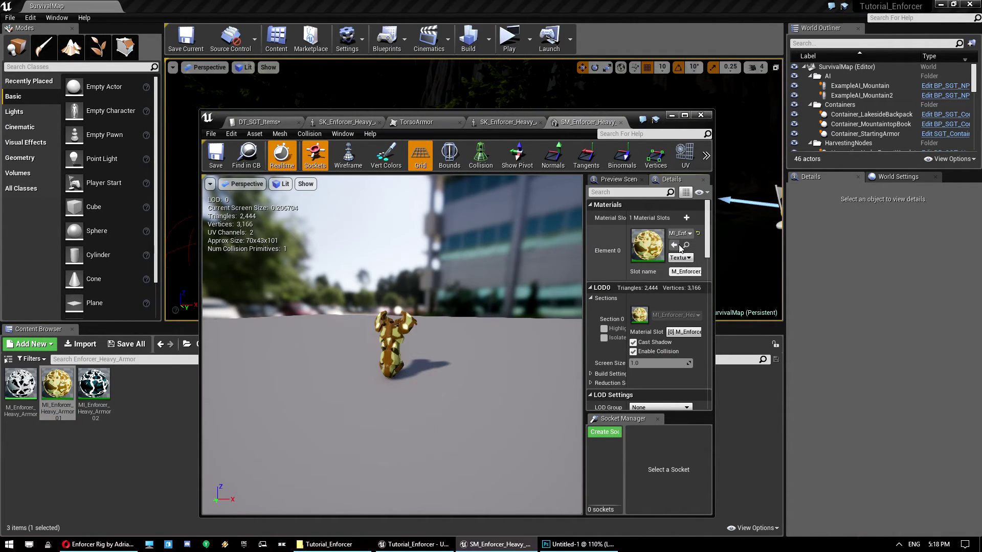
left_click(684, 115)
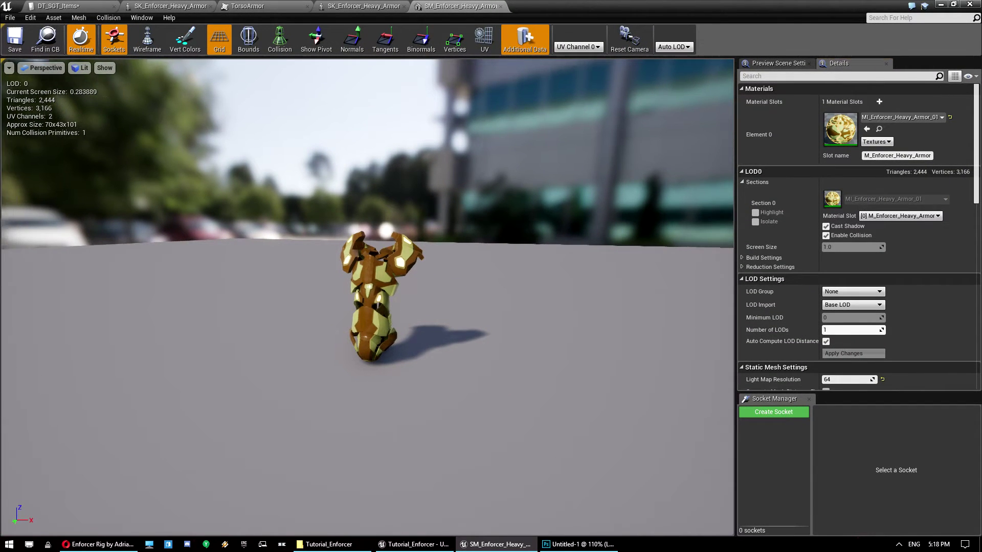
left_click(364, 6)
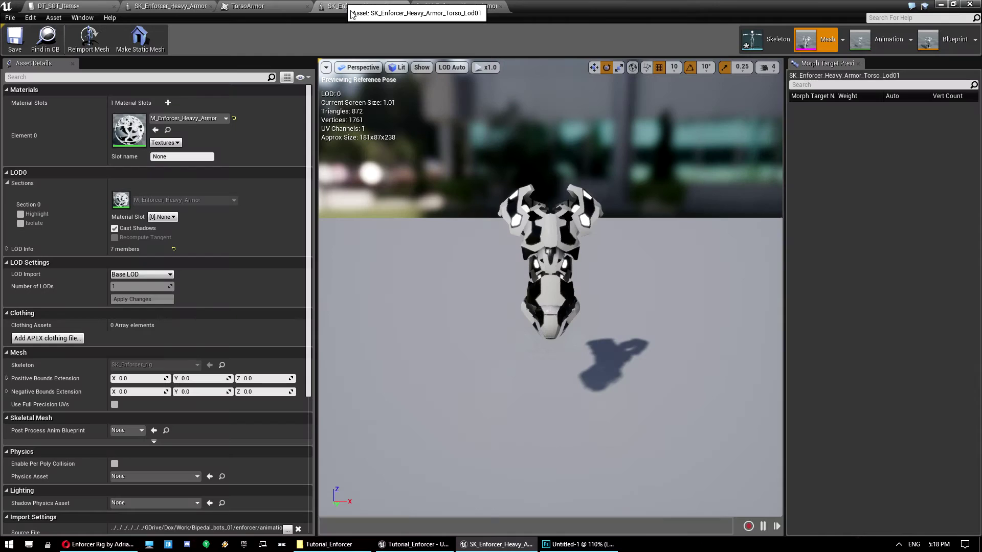
left_click(470, 5)
left_click_drag(563, 6, 534, 105)
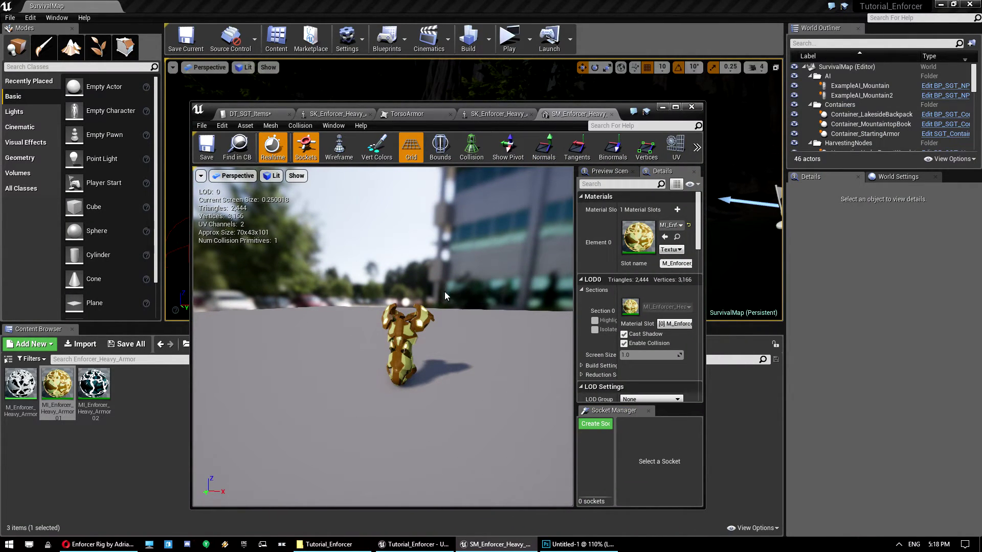
left_click(675, 107)
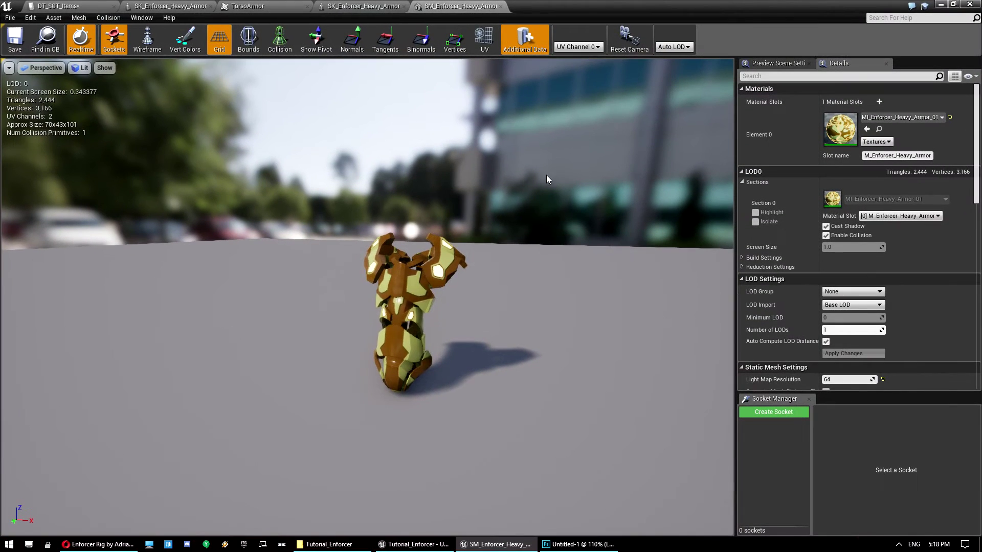
left_click_drag(579, 309, 466, 208)
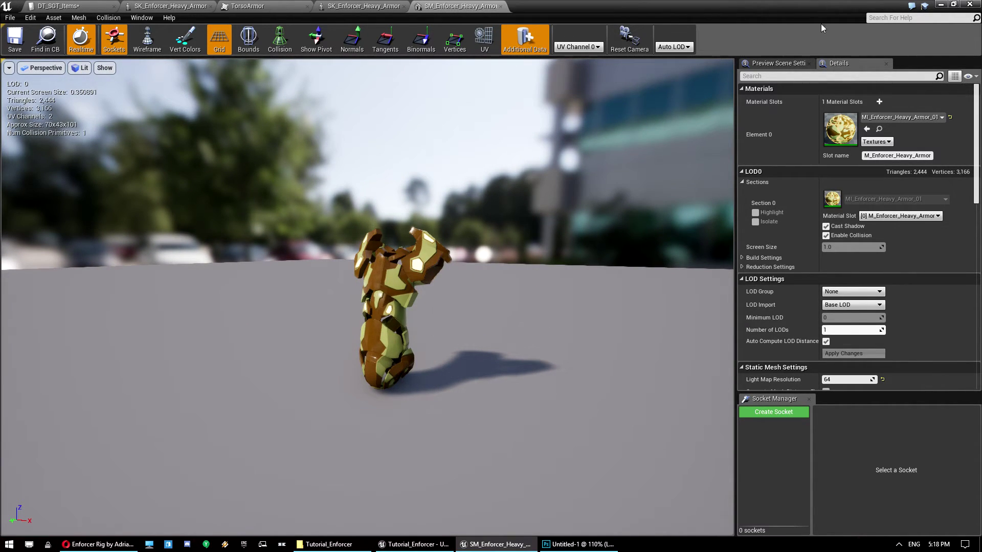
left_click_drag(819, 7, 494, 50)
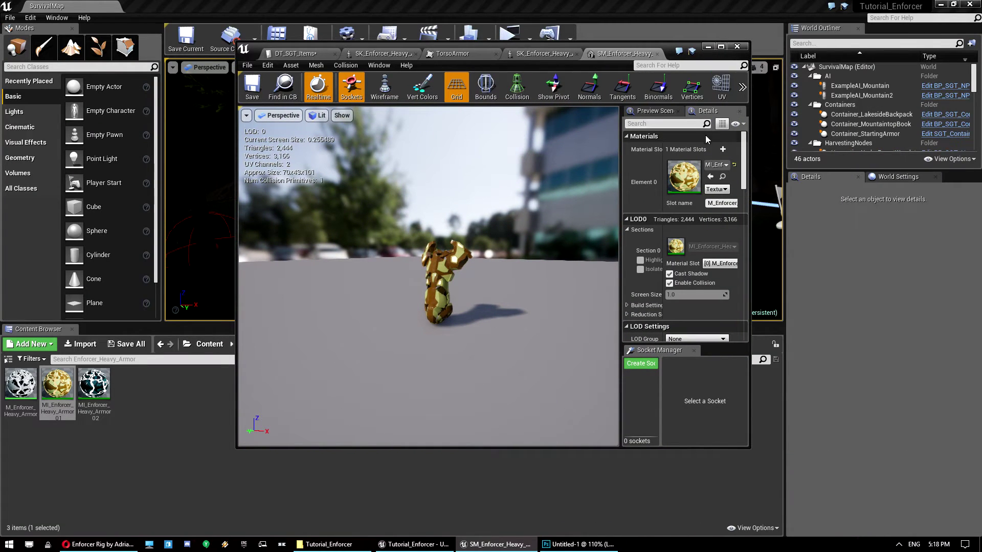
left_click(719, 48)
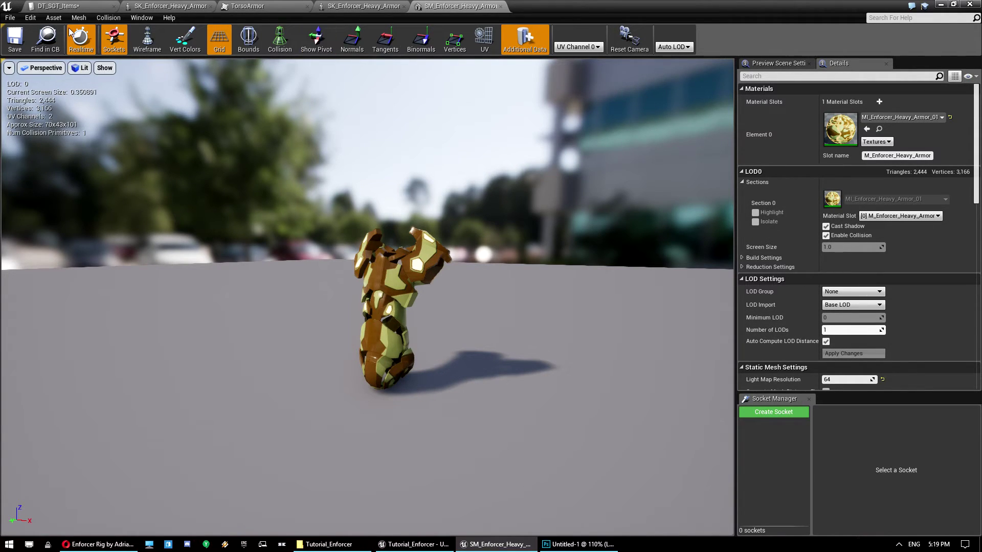
Locate the torso static mesh in the Content Browser and assign it as PickupMesh in the EnforcerArmor_HeavyTorso row of DT_SGT_Items.
left_click(54, 18)
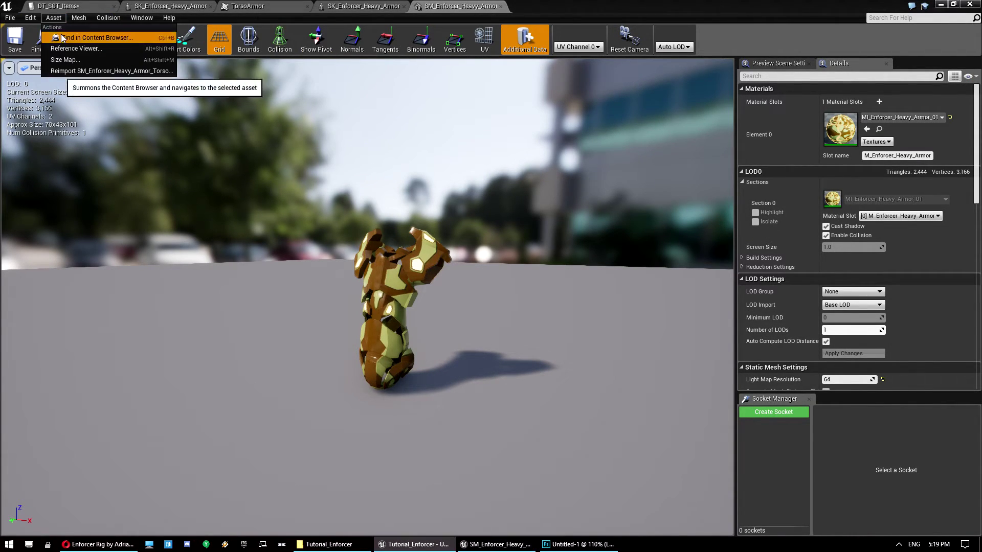
left_click(60, 35)
double_click(605, 4)
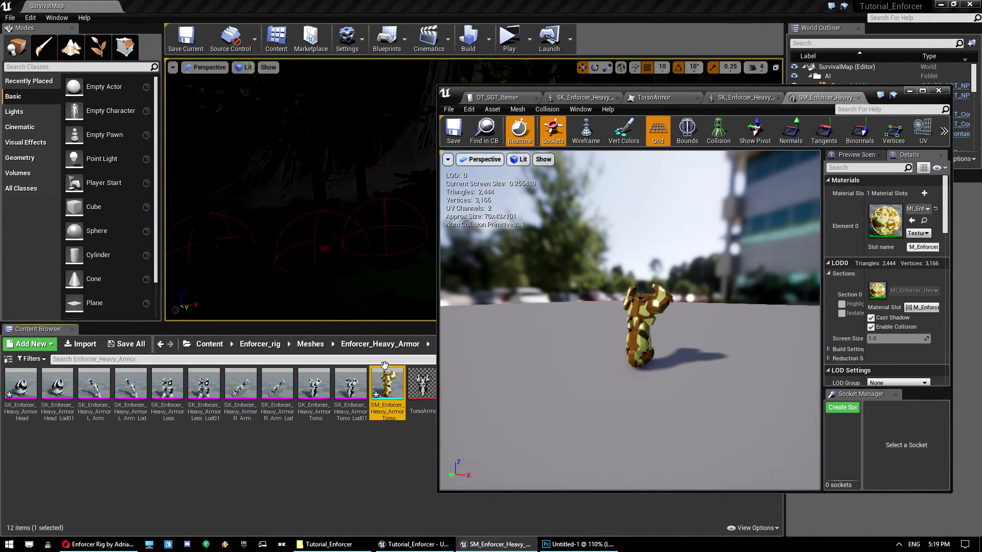
left_click(499, 97)
scroll(682, 394, "down", 5)
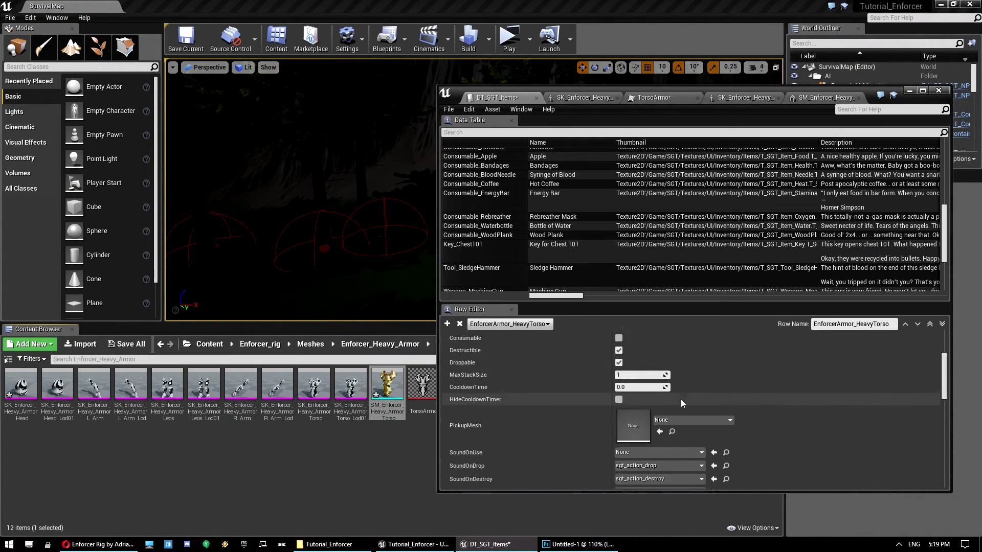
scroll(681, 391, "up", 1)
left_click(692, 404)
left_click(692, 404)
left_click(660, 414)
Set the EquipmentType of the EnforcerArmor_HeavyTorso row to Torso.
scroll(665, 412, "down", 2)
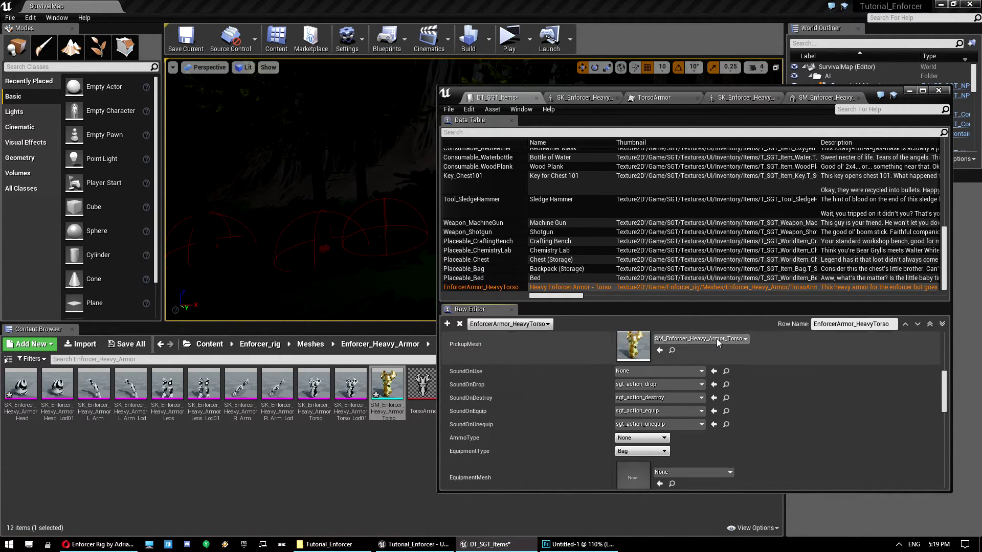
scroll(698, 400, "down", 2)
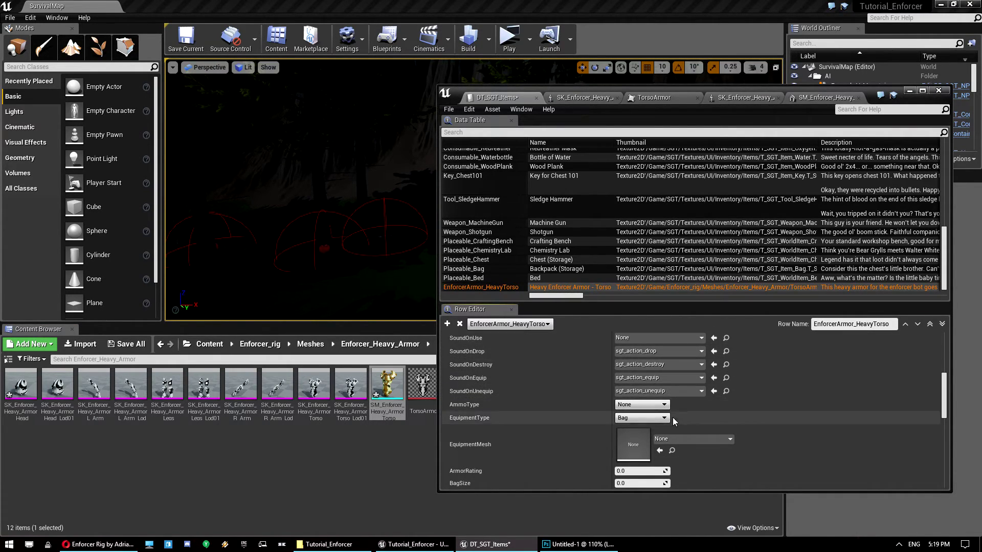
scroll(662, 389, "down", 3)
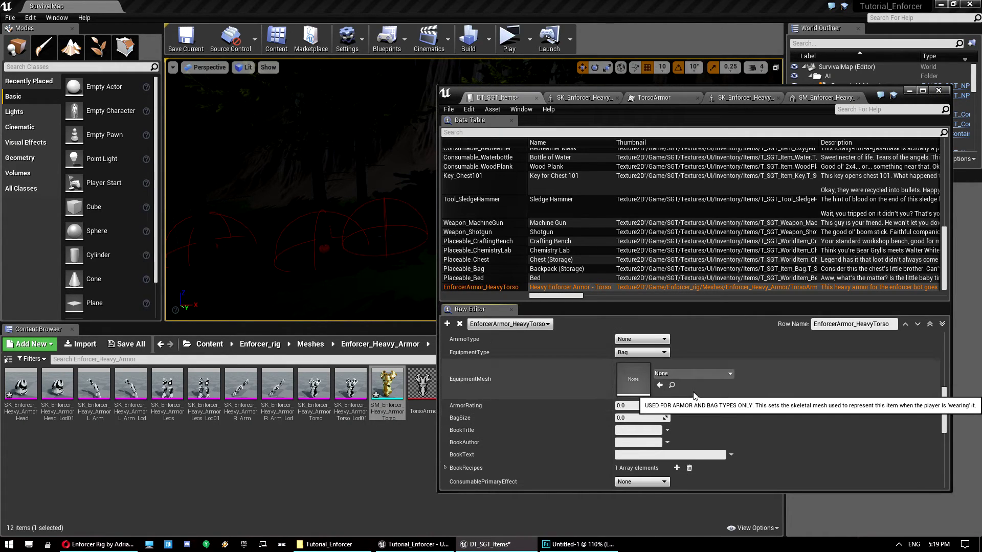
left_click(657, 355)
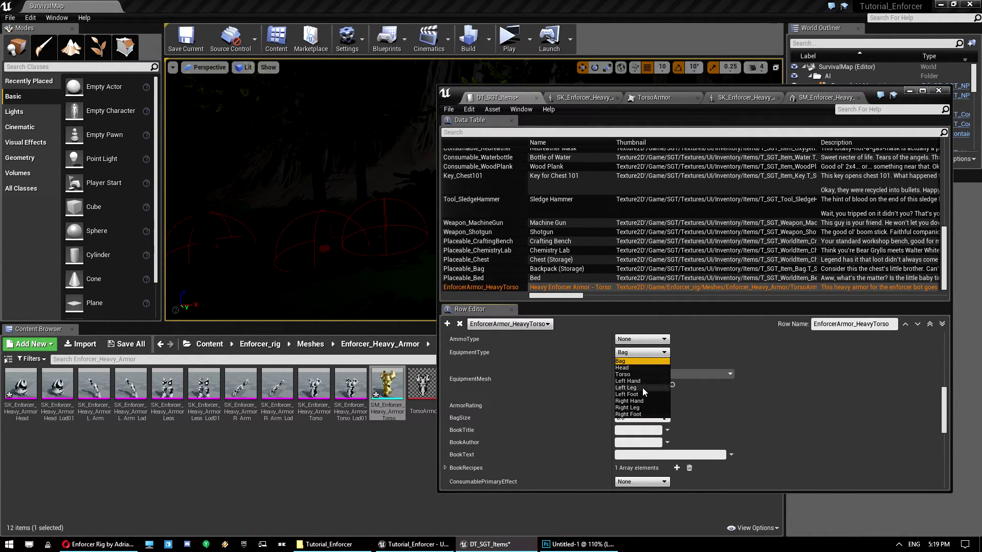
left_click(634, 375)
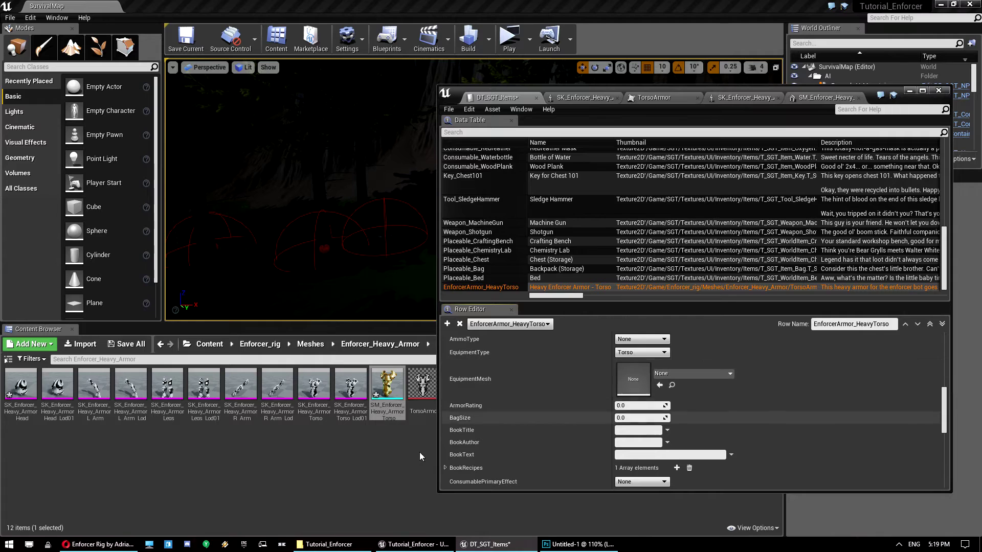
Assign SK_Enforcer_Heavy_Armor_Torso as the row's EquipmentMesh, set ArmorRating to 15, and close the data table window.
left_click(310, 384)
left_click(660, 385)
left_click(634, 406)
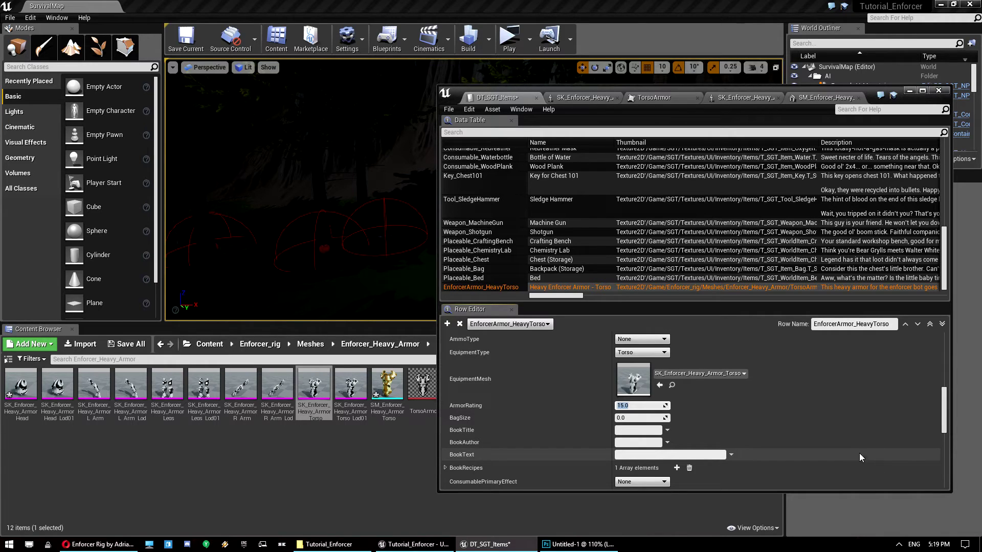
scroll(845, 443, "down", 5)
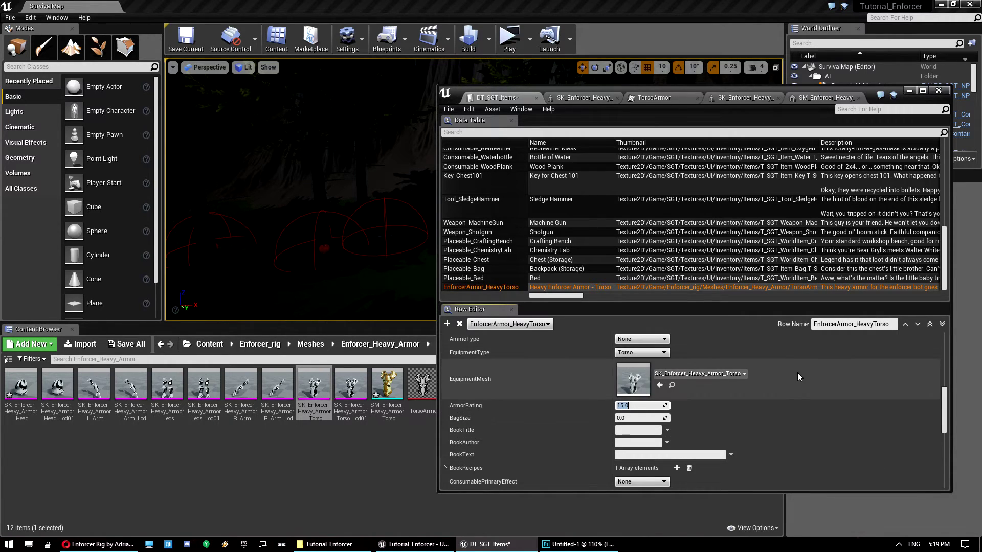
left_click(938, 91)
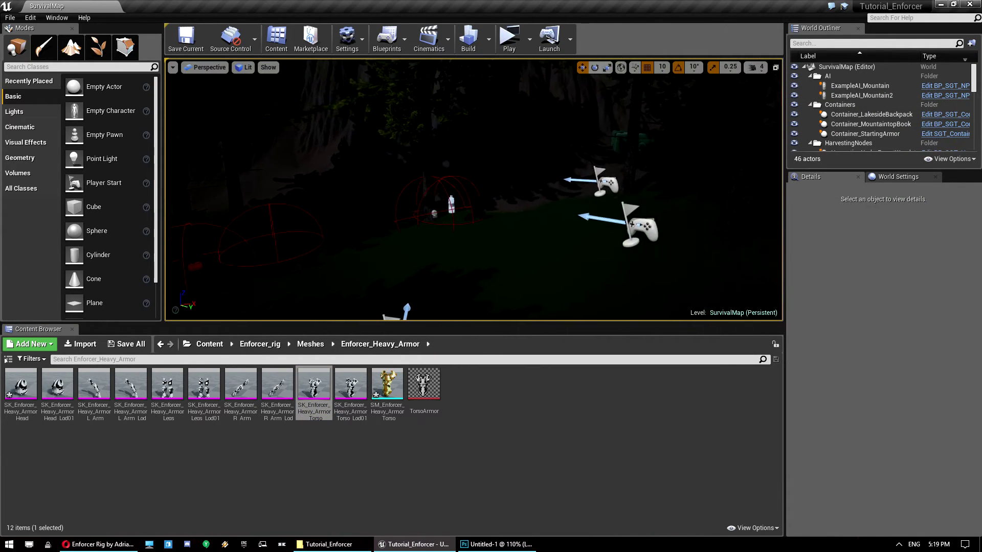
Duplicate the water bottle pickup beside the original in the level and set the copy's item row to EnforcerArmor_HeavyTorso.
left_click(370, 196)
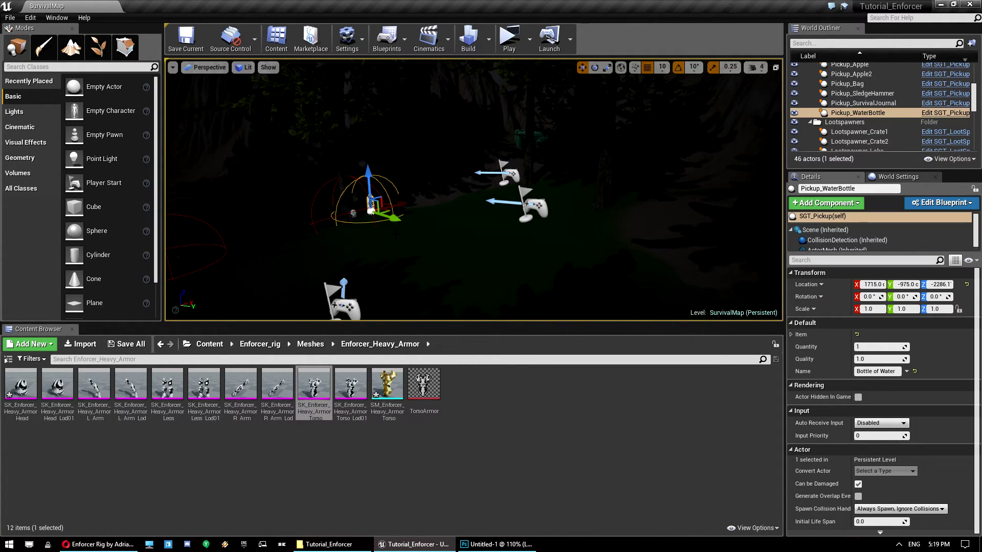
left_click_drag(400, 223, 468, 279, "alt")
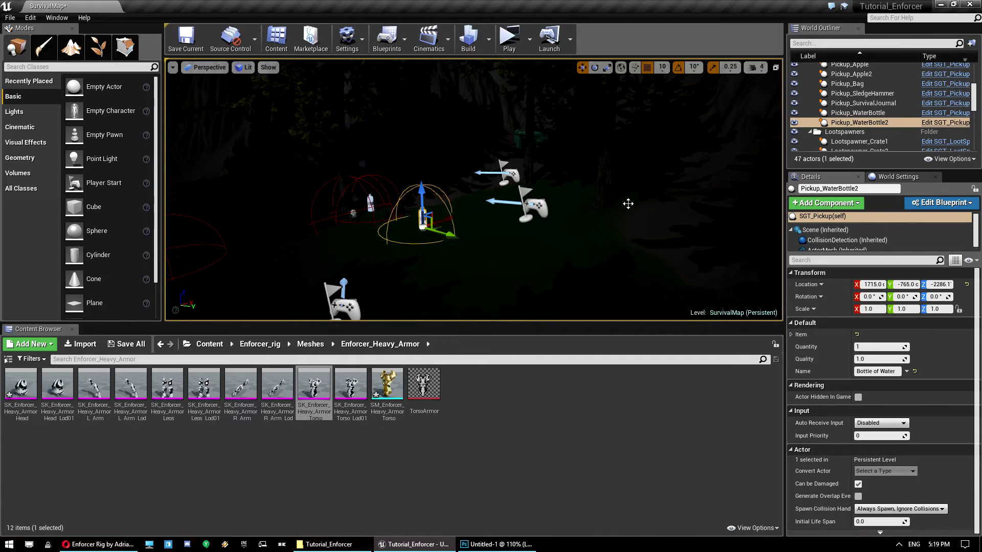
left_click(792, 335)
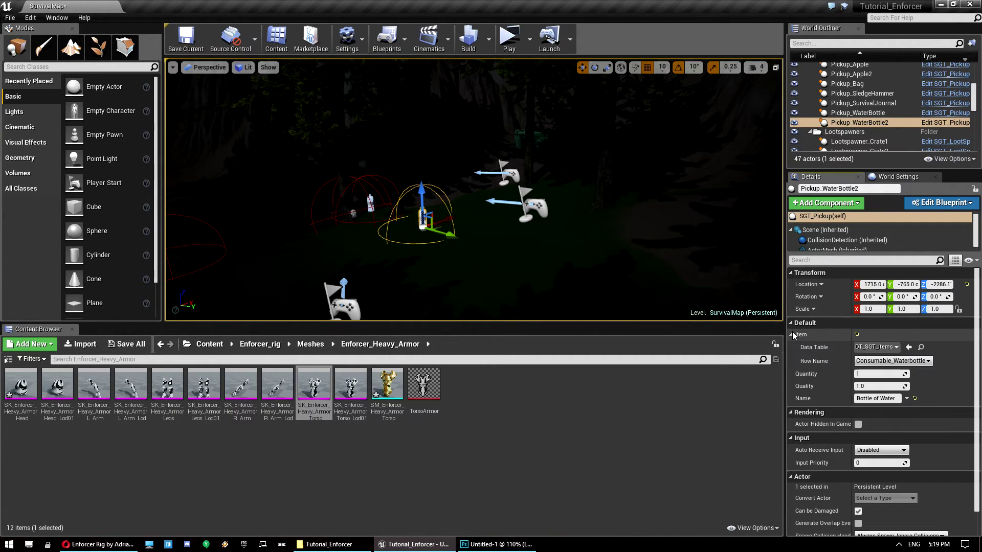
left_click(892, 361)
left_click(894, 352)
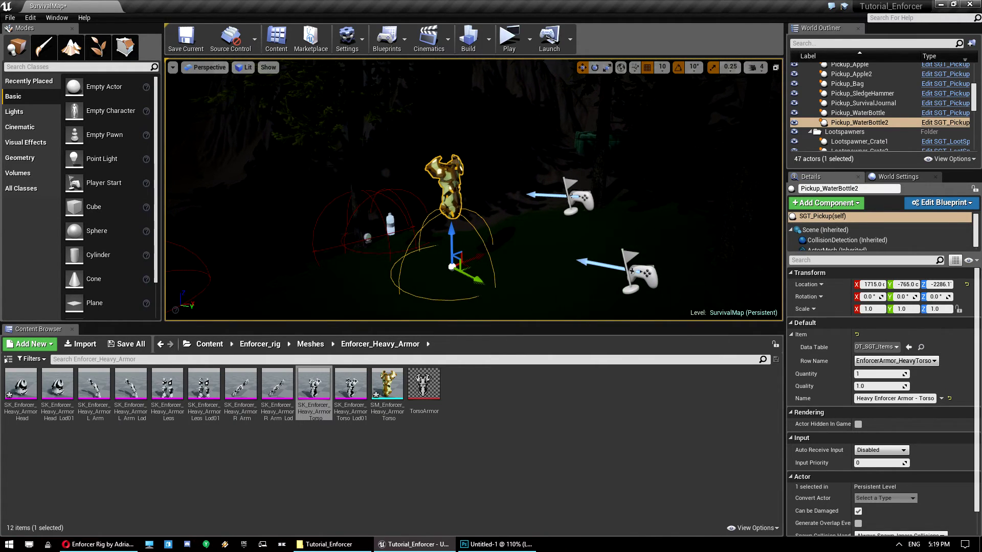
key("Delete")
key("ctrl+z")
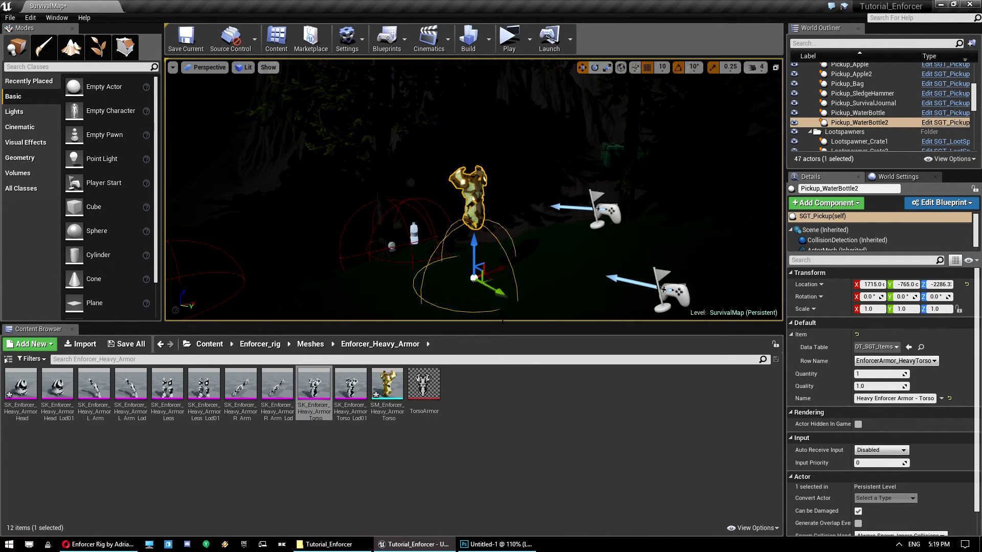
scroll(879, 440, "down", 2)
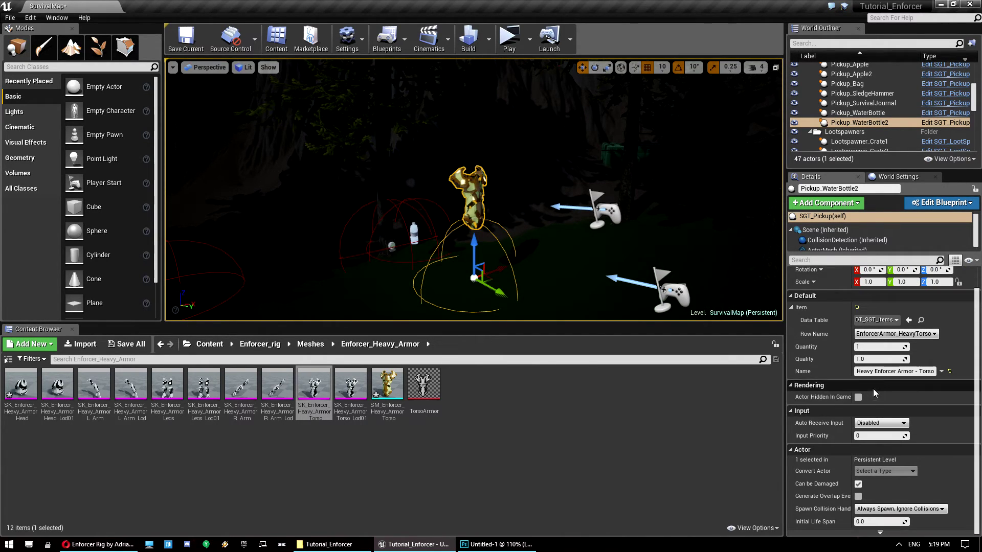
Playtest the level by picking up the Heavy Enforcer Armor - Torso and equipping it from the inventory.
left_click(509, 39)
key("w")
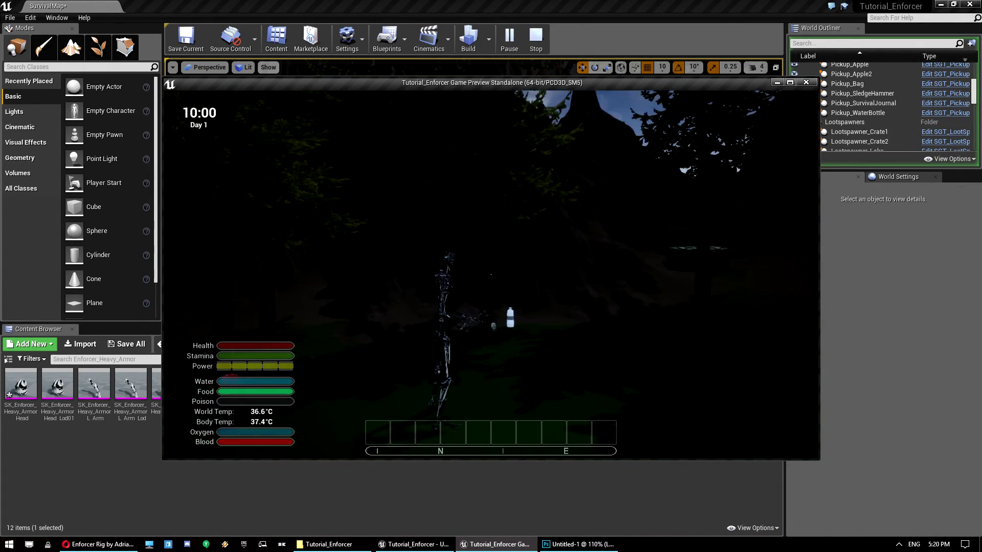
key("i")
left_click(251, 162)
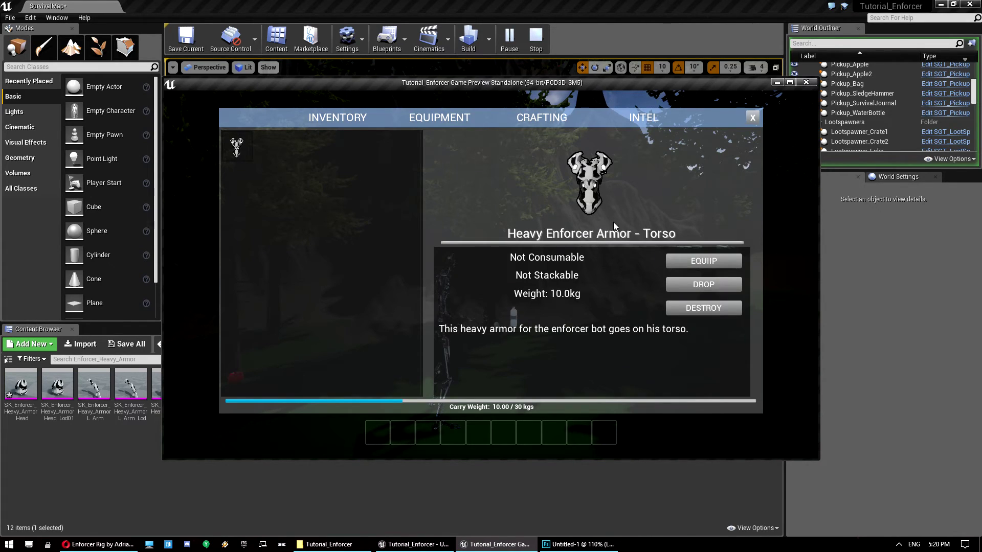
key("i")
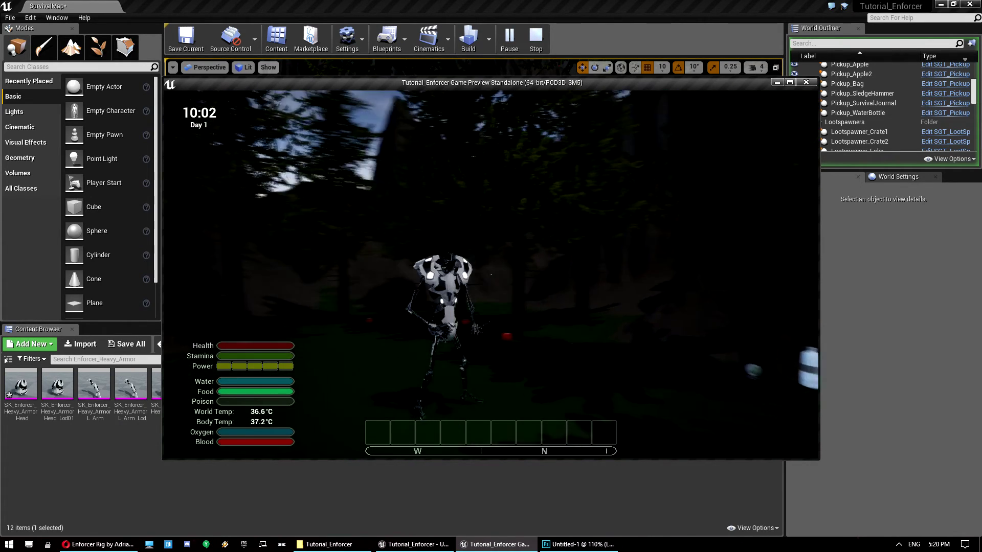
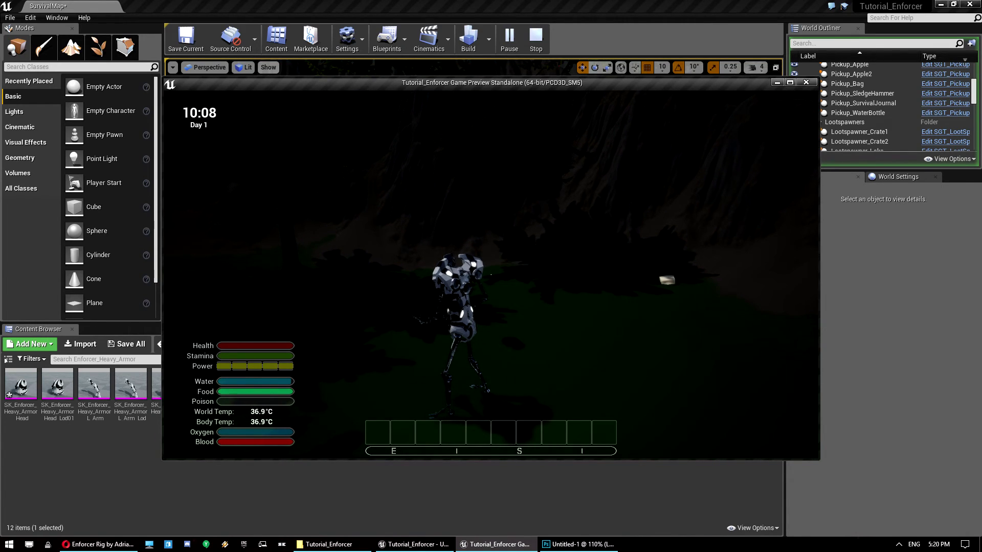
key("Escape")
Open the SurvivalCharacter blueprint from the SGT/Blueprints/Game content folder and maximize its editor window.
left_click(240, 425)
key("alt+Left")
key("alt+Left")
key("alt+Left")
key("alt+Left")
key("alt+Left")
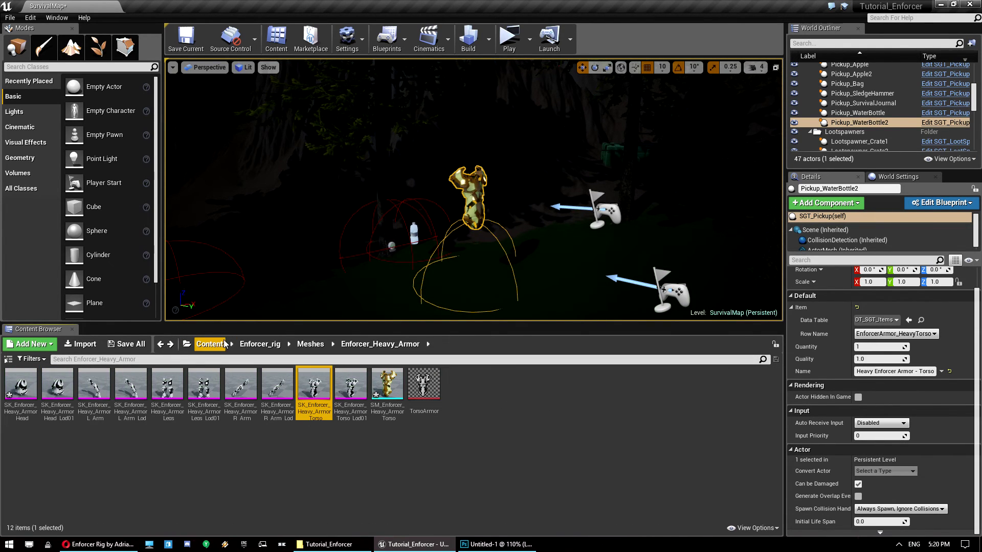
left_click(210, 344)
double_click(42, 402)
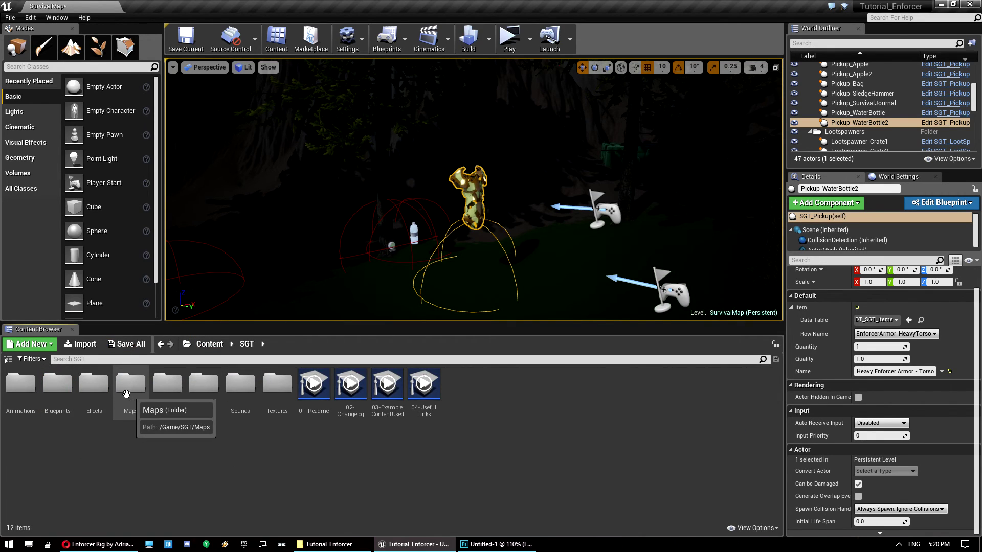
double_click(57, 391)
left_click(168, 384)
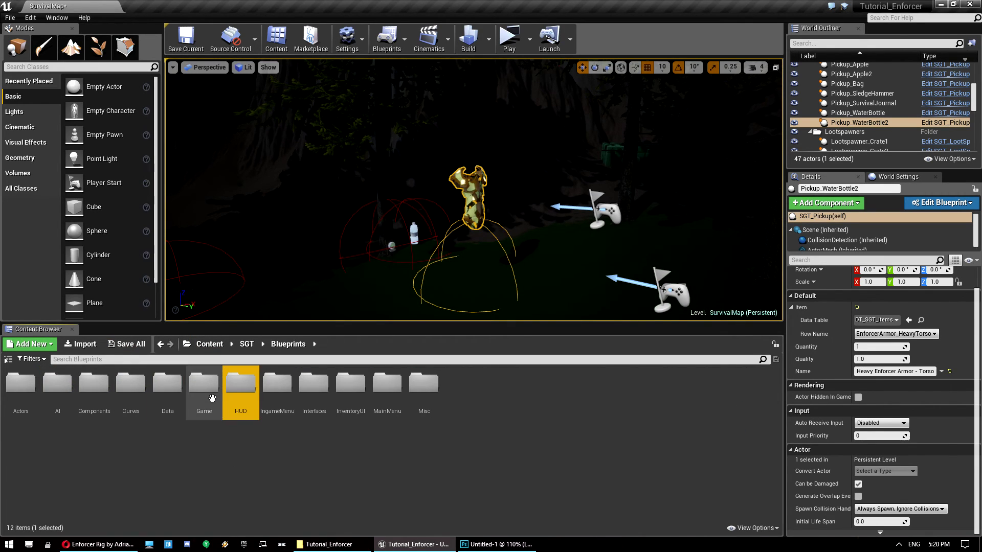
double_click(204, 384)
double_click(96, 393)
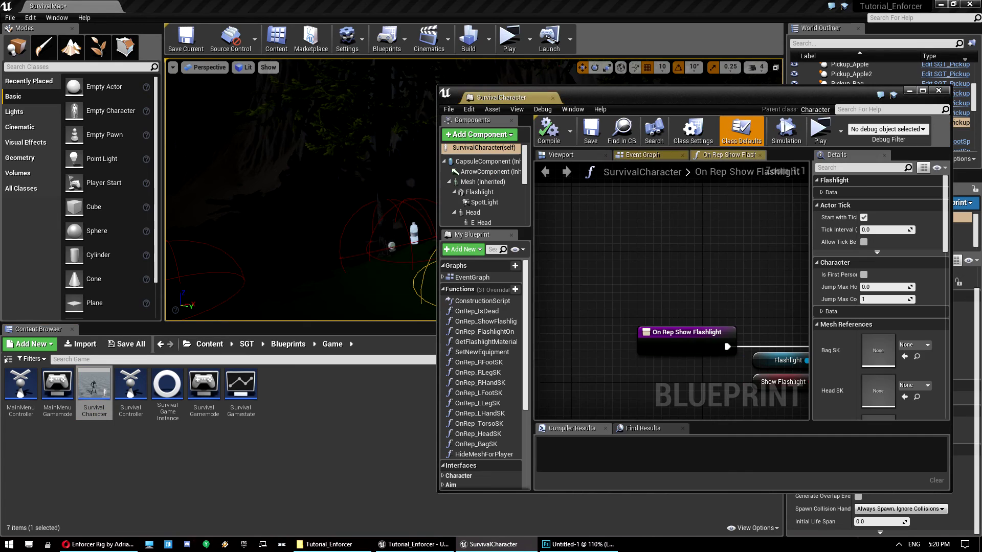
double_click(636, 97)
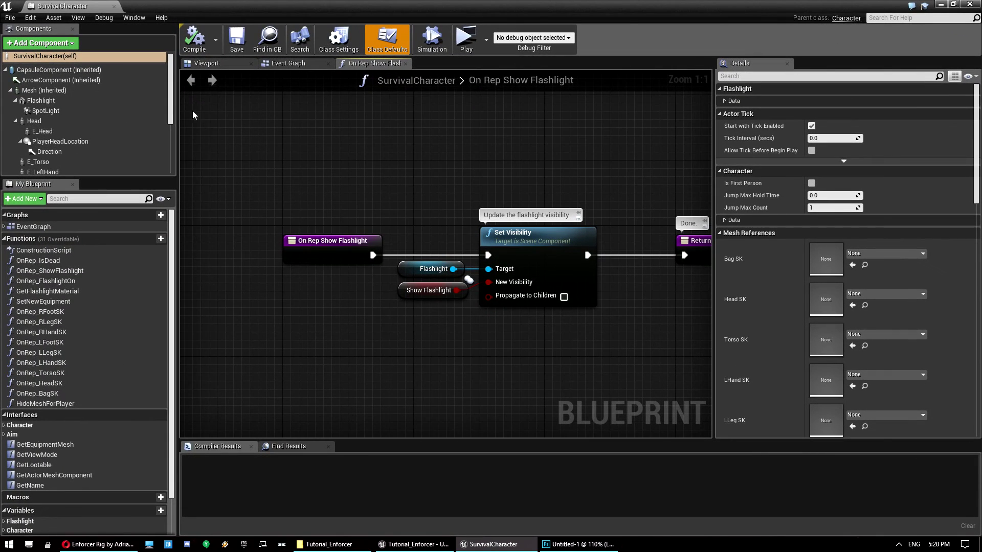
Select the Head component, reveal its advanced lighting options, and disable Hidden Shadow.
left_click(34, 121)
scroll(814, 219, "down", 12)
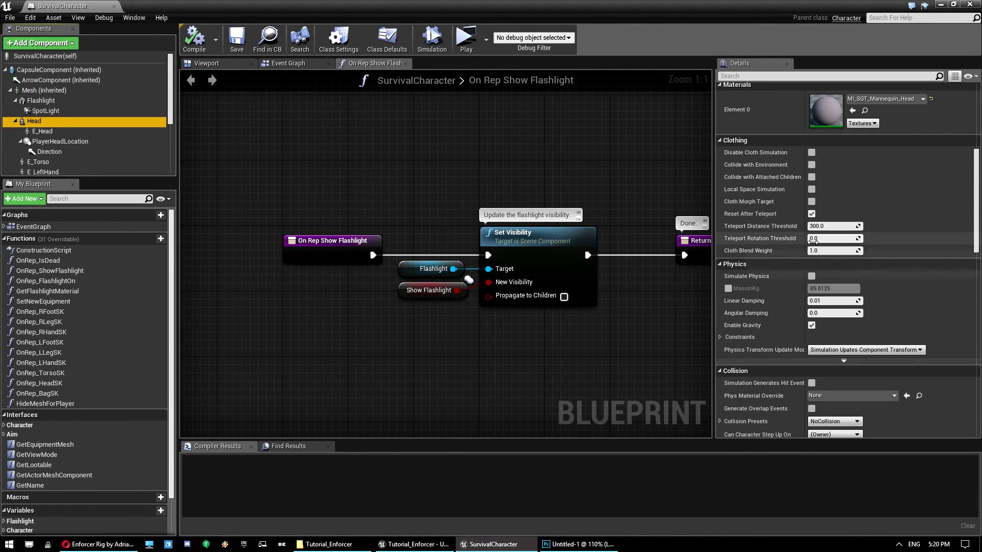
scroll(821, 309, "down", 4)
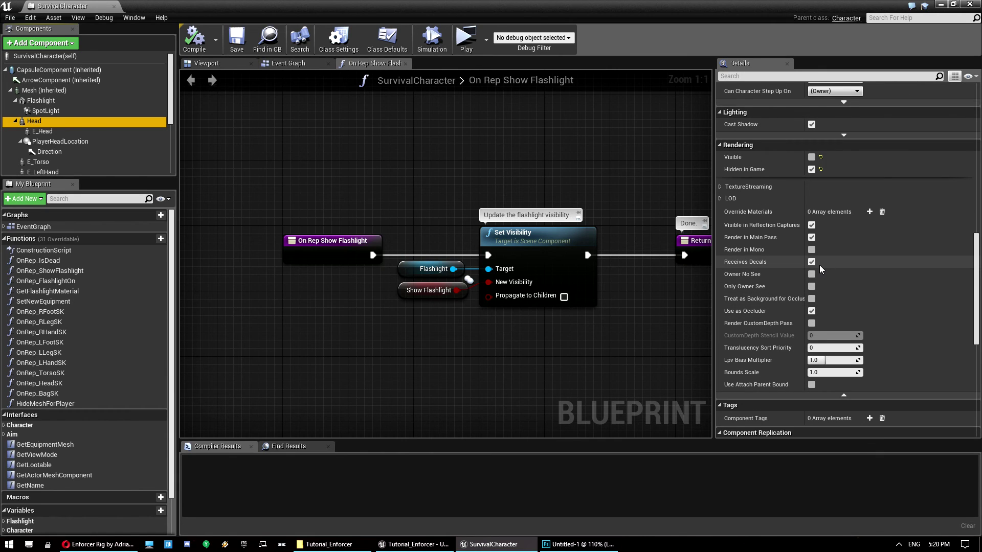
scroll(832, 214, "down", 9)
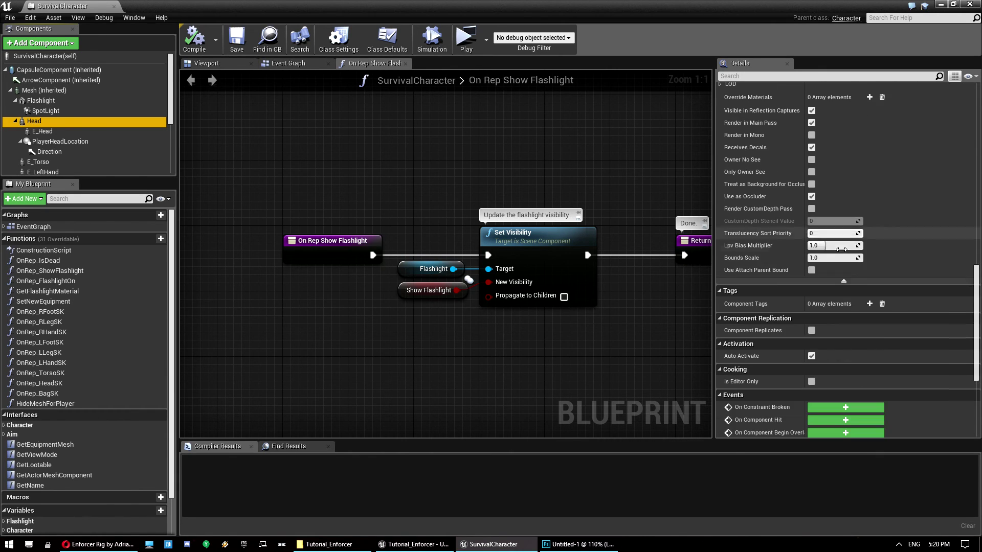
scroll(818, 304, "down", 2)
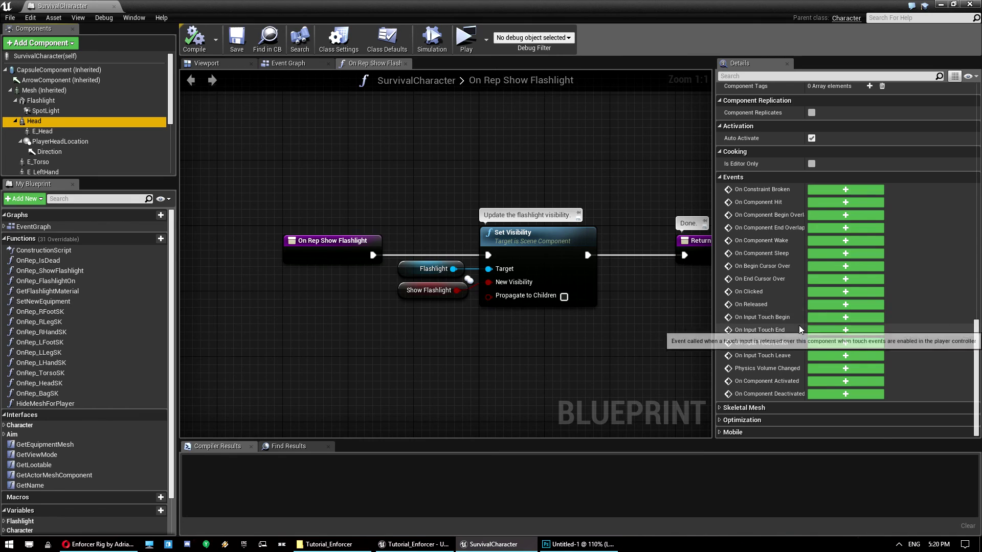
scroll(794, 316, "up", 12)
scroll(772, 243, "up", 1)
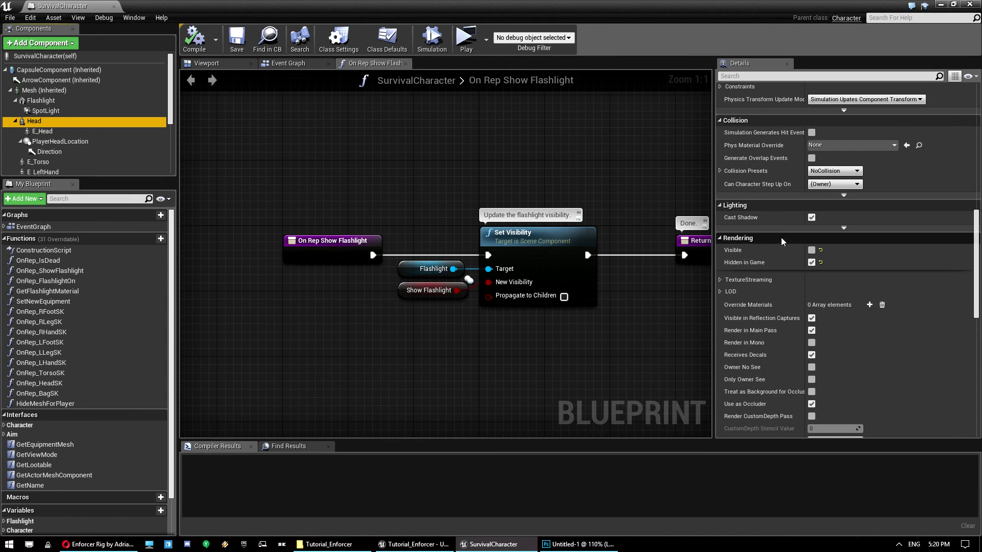
left_click(846, 227)
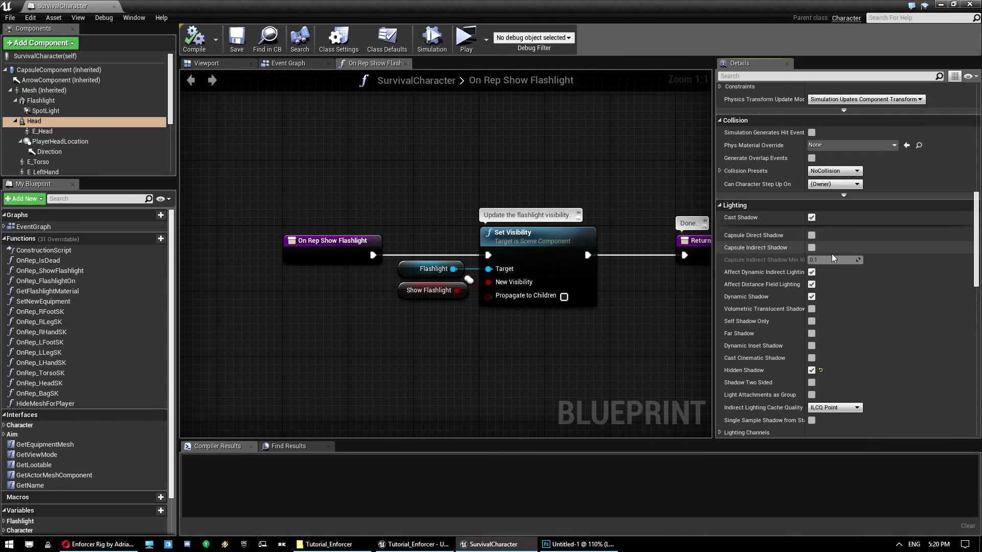
left_click(812, 370)
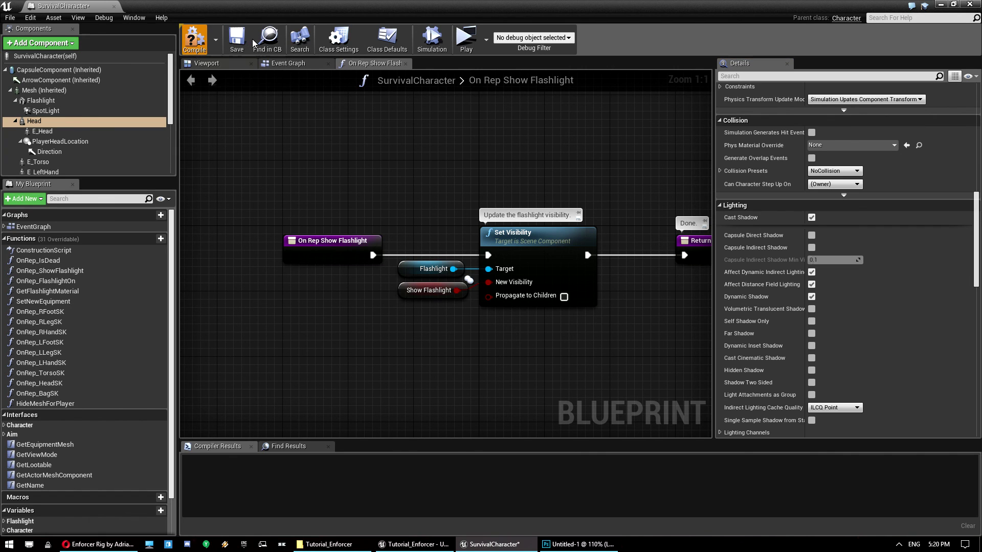
Playtest the level and move the character forward to check its shadow without the Head component's hidden shadow.
left_click(471, 30)
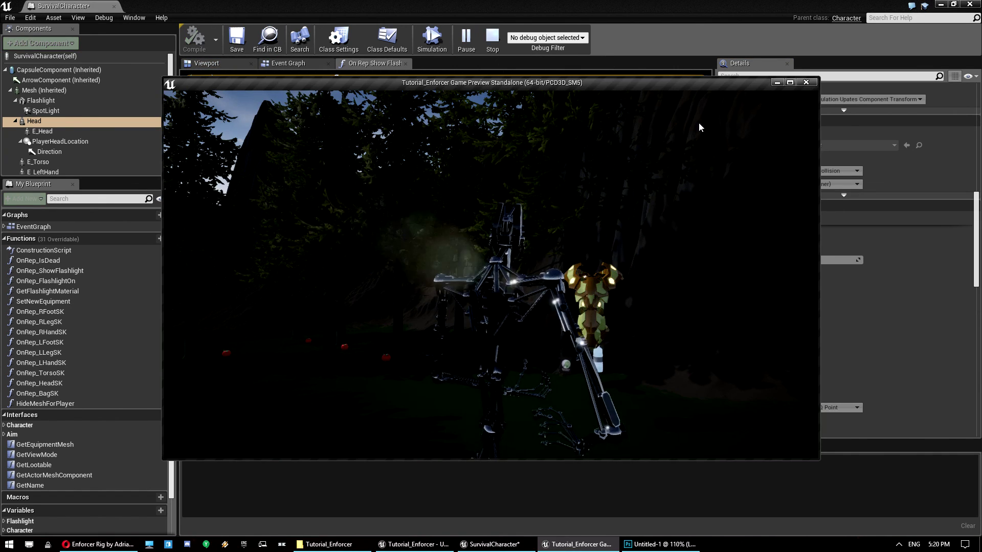
key("w")
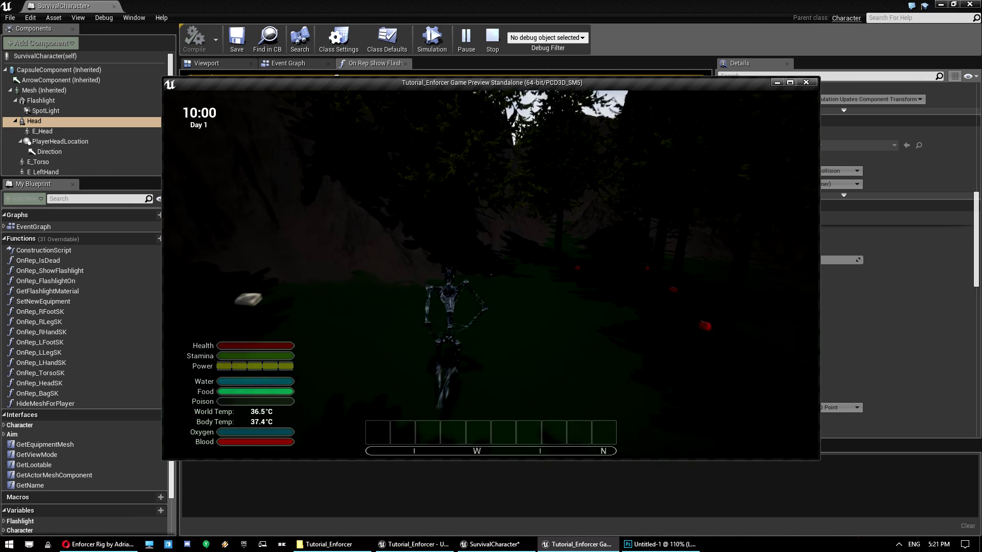